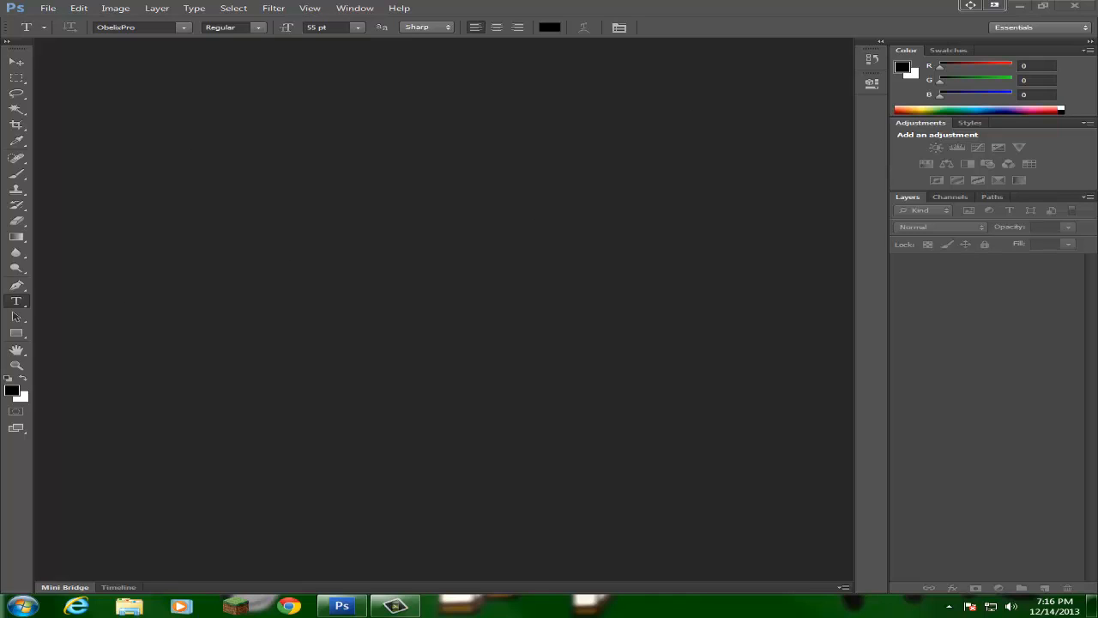
Step: Switch to Chrome and open the full-size 1920x1080 Biomes O' Plenty landscape from the "minecraft shaders 1280x720" image results
key(alt+Tab)
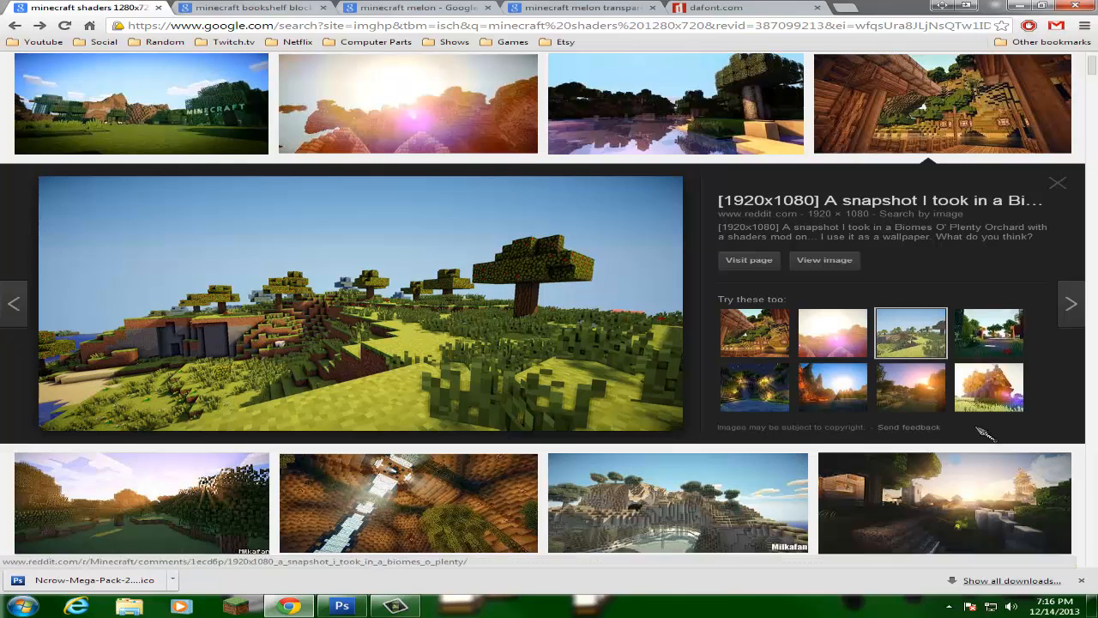
click(1084, 581)
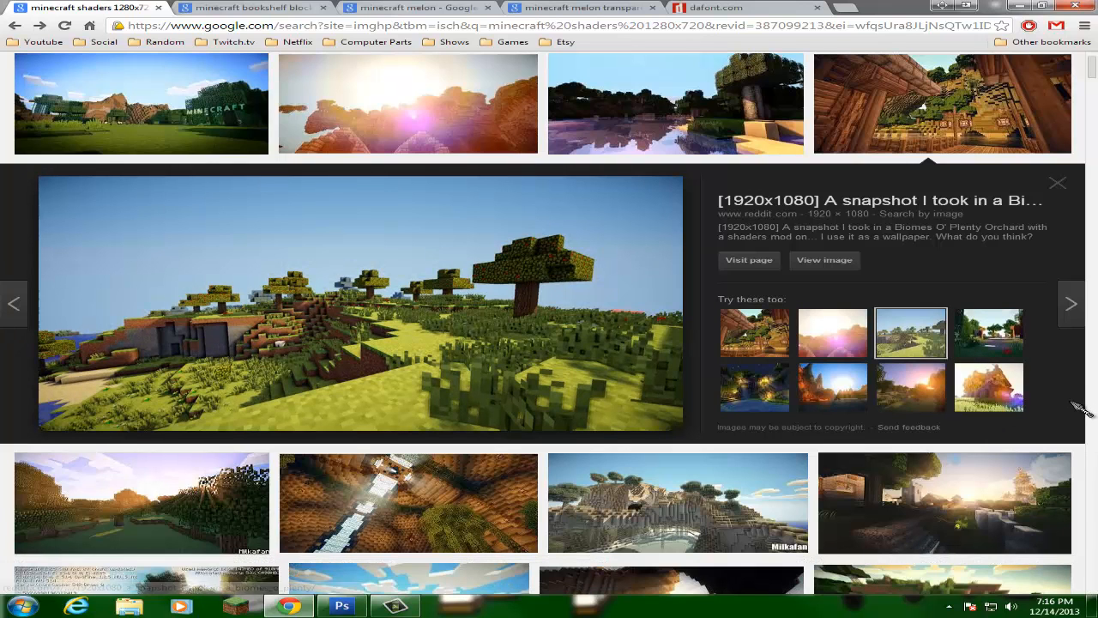
scroll(1064, 151, up, 1)
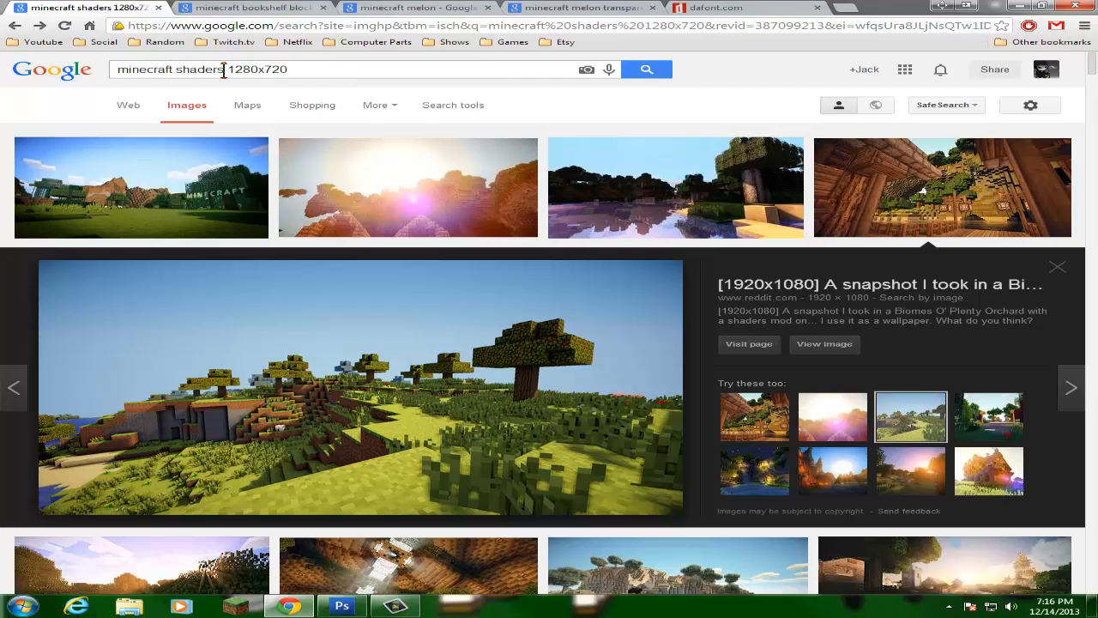
scroll(502, 199, down, 6)
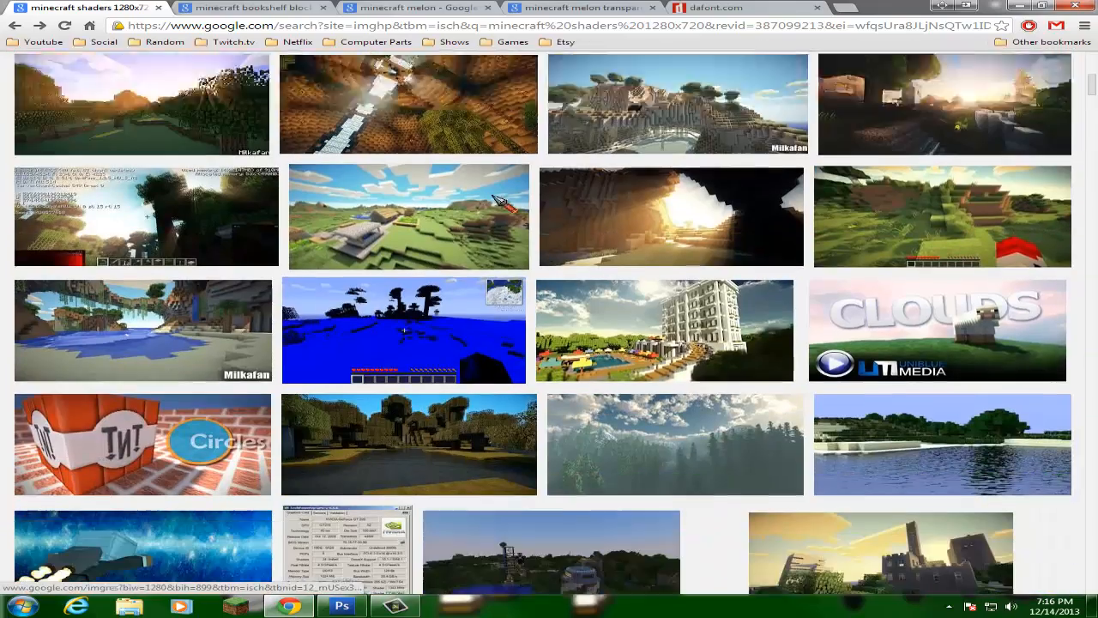
scroll(493, 197, down, 1)
scroll(428, 234, up, 7)
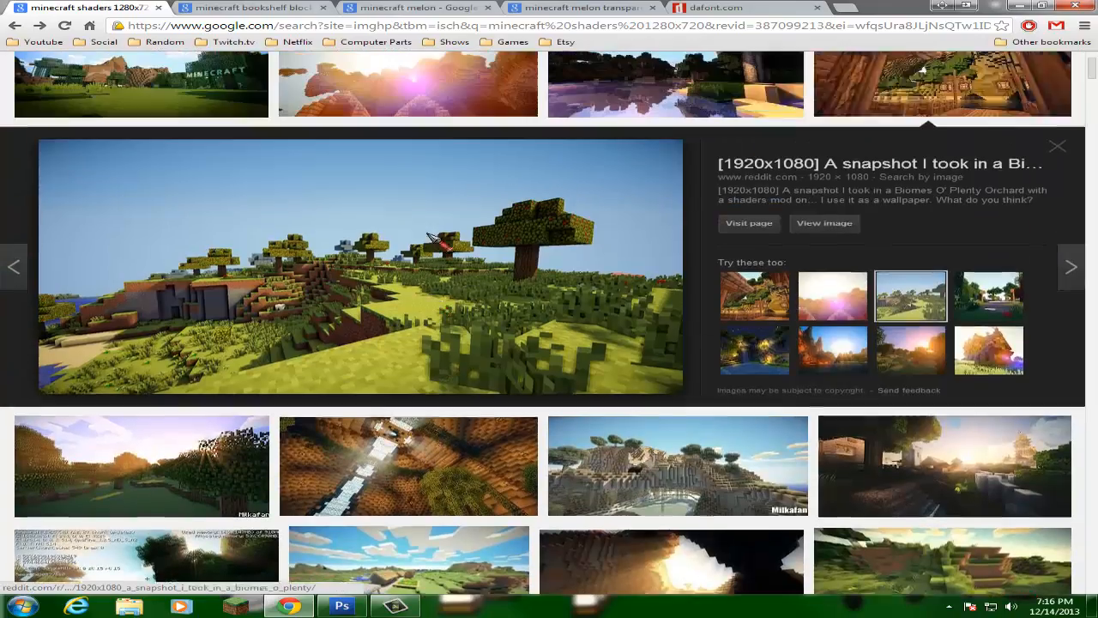
scroll(434, 238, up, 1)
click(837, 287)
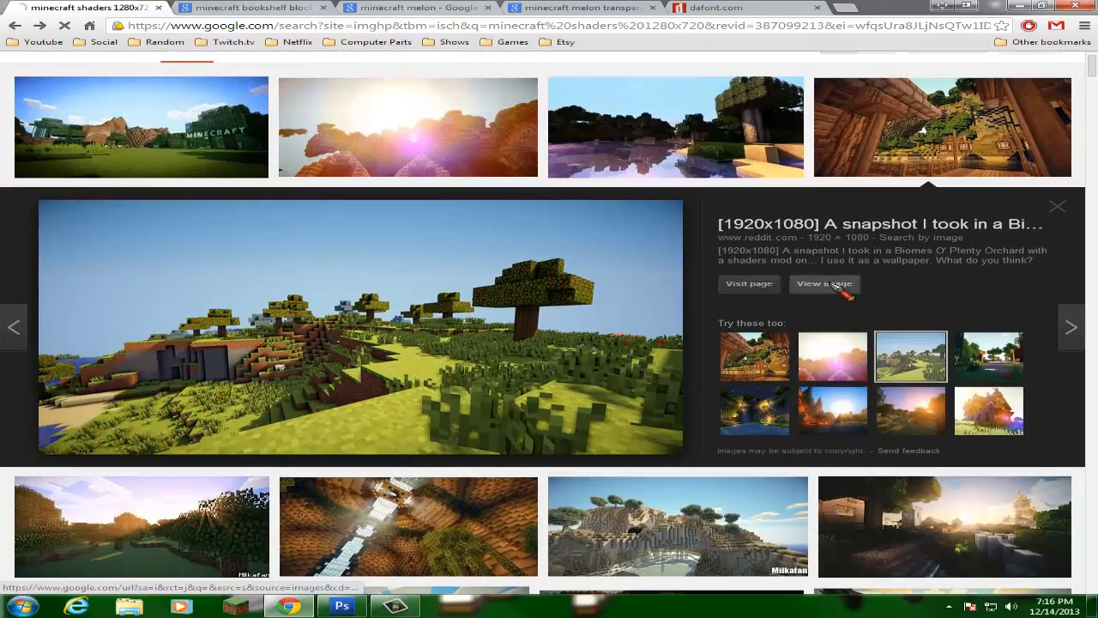
right_click(485, 268)
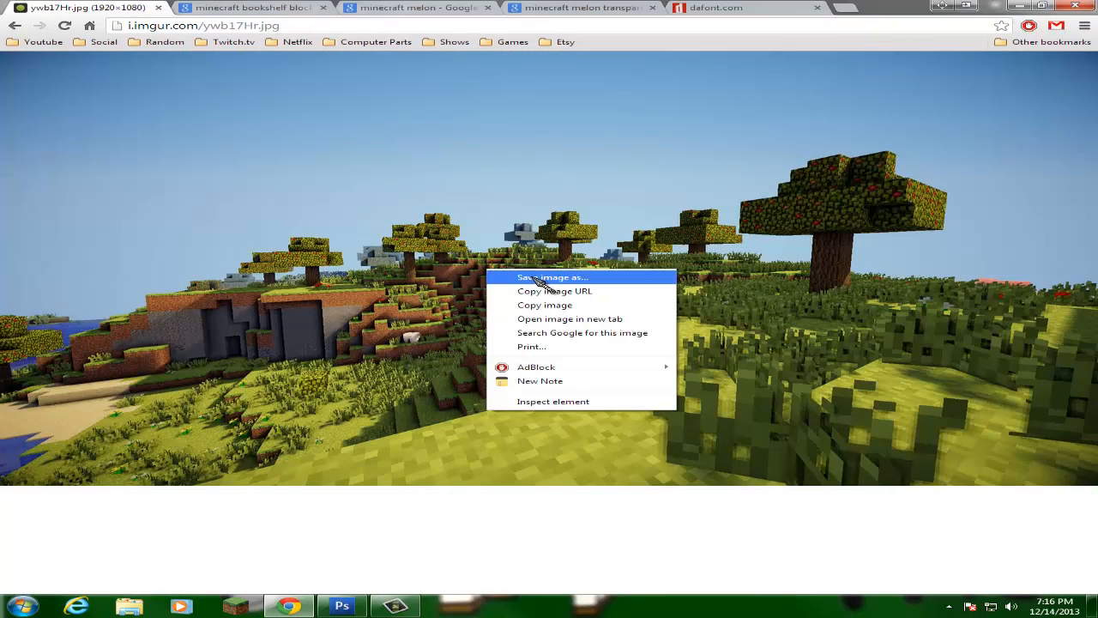
click(521, 539)
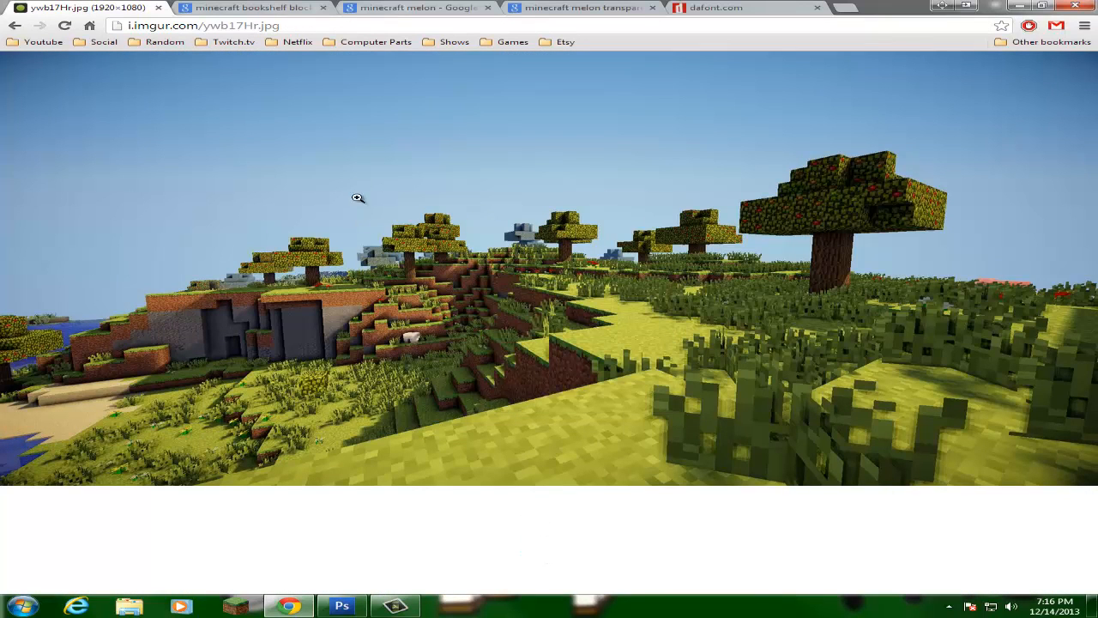
Step: Switch to Photoshop and create a 1280 x 720 pixel RGB document at 75 pixels/centimeter with a white background
click(342, 606)
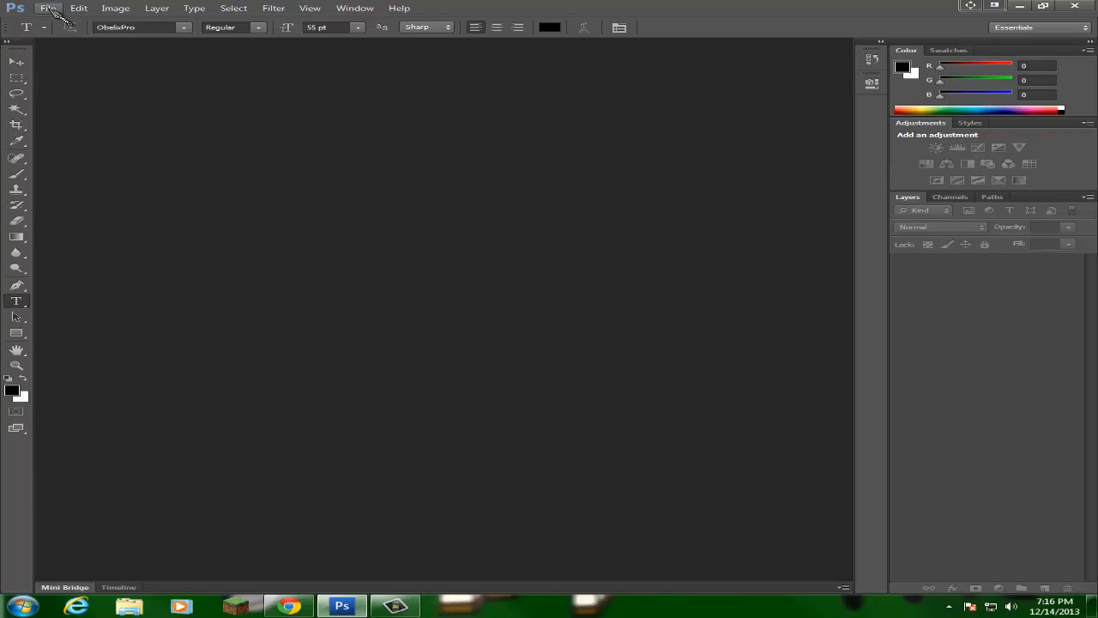
click(49, 10)
click(69, 31)
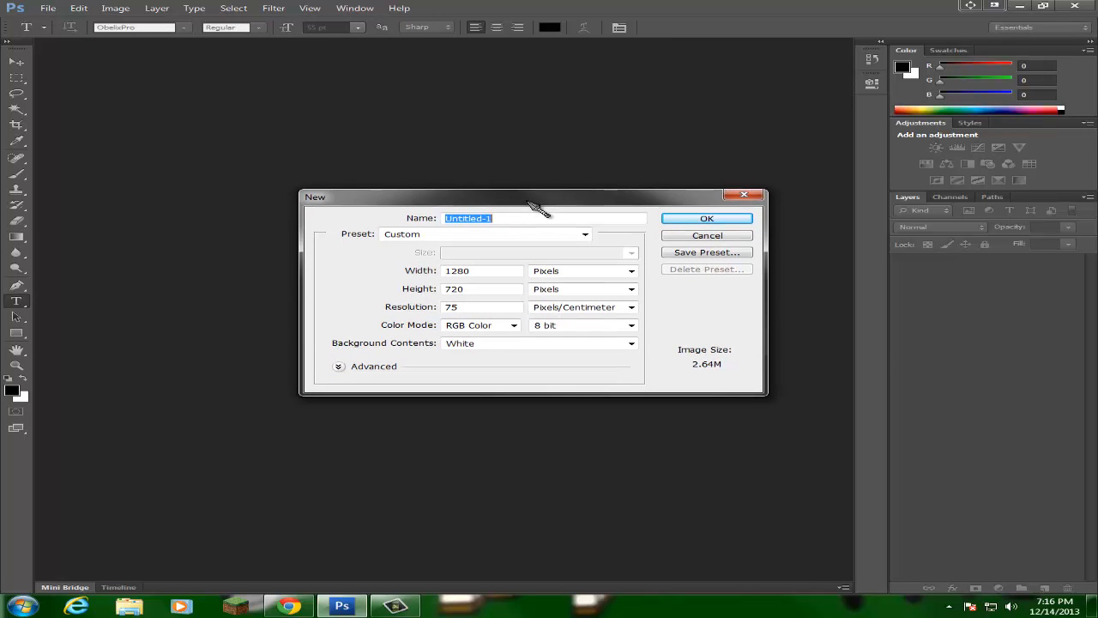
click(632, 271)
click(634, 272)
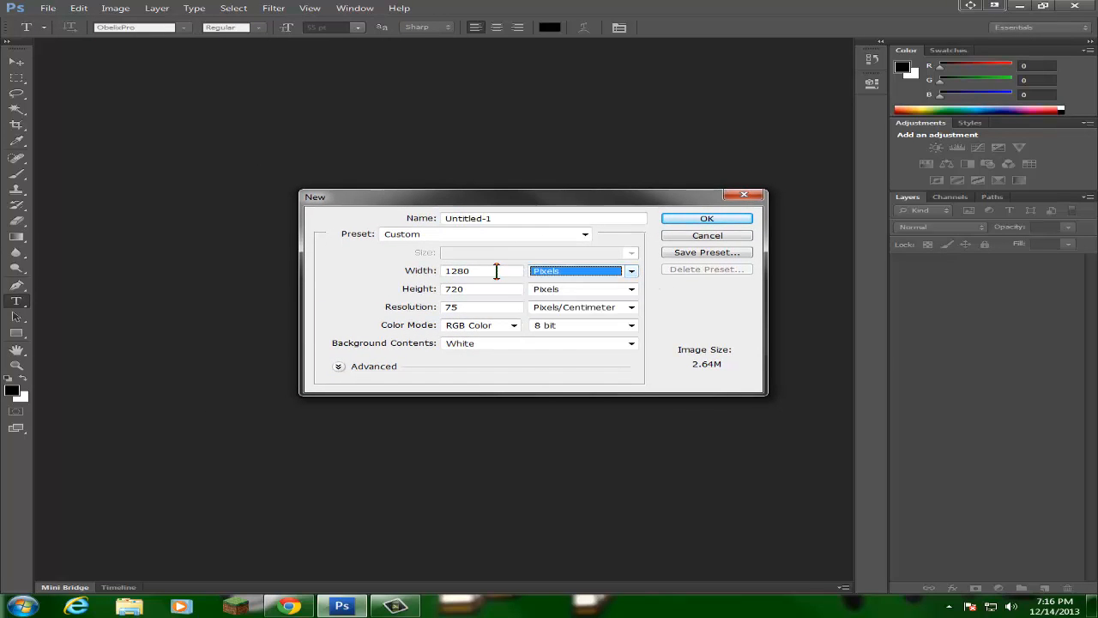
drag(495, 275, 436, 272)
drag(497, 291, 434, 308)
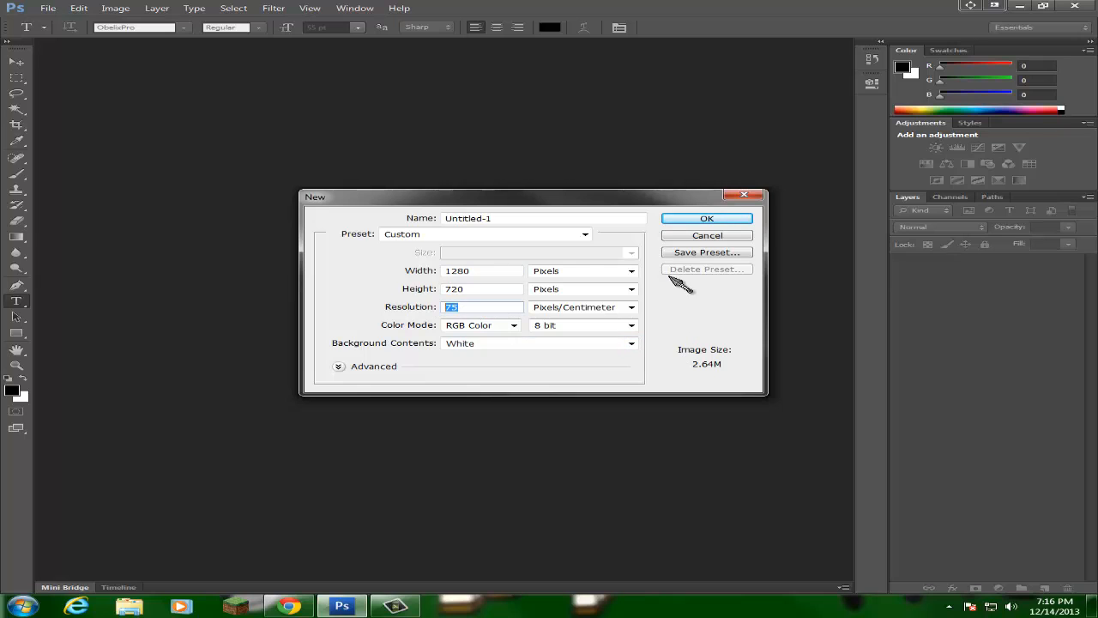
click(700, 219)
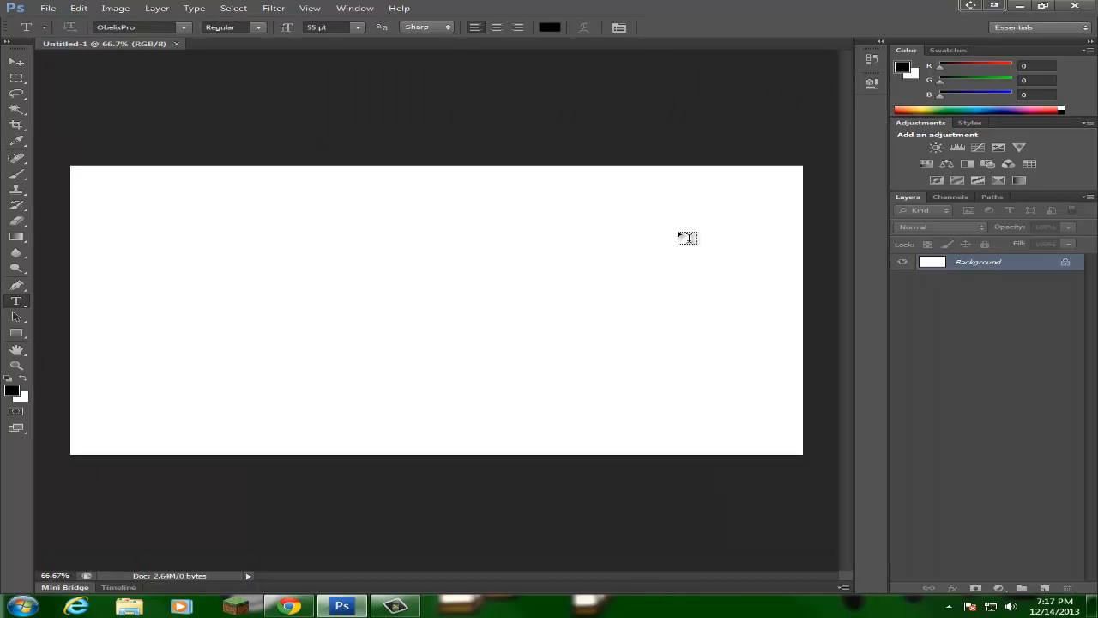
Step: Place the saved "background" landscape image into the blank document
click(48, 9)
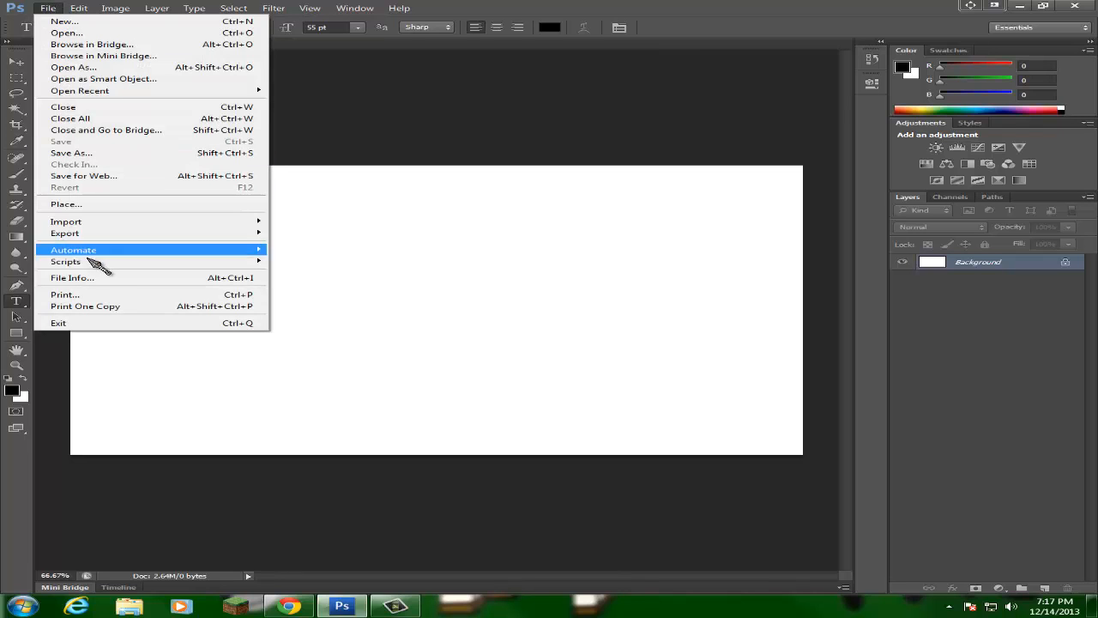
click(86, 206)
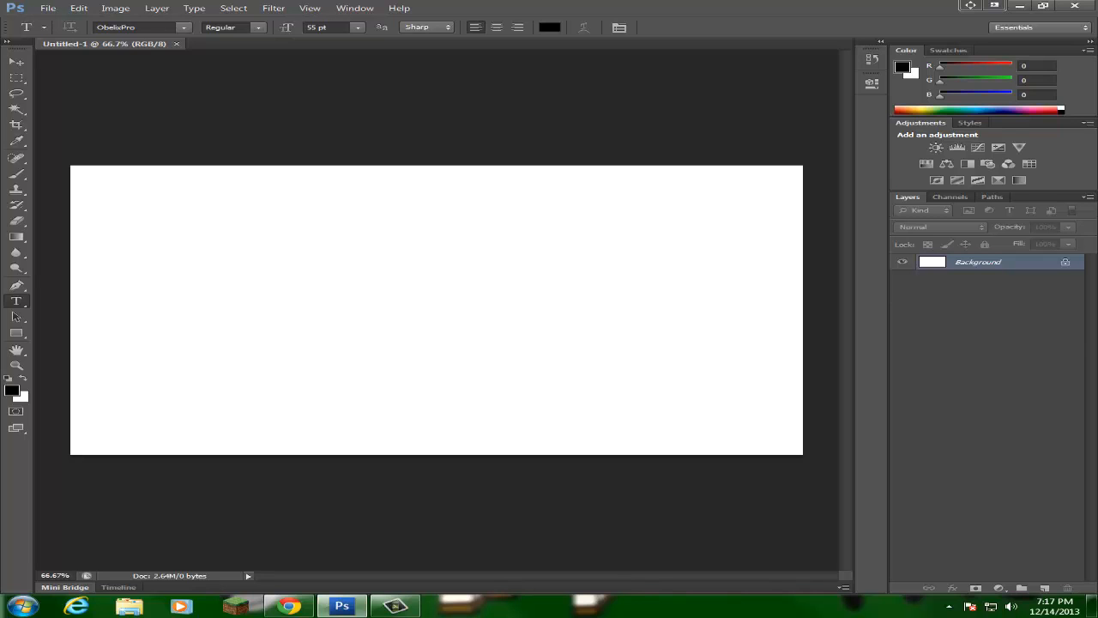
drag(0, 191, 432, 117)
drag(754, 502, 977, 405)
double_click(645, 209)
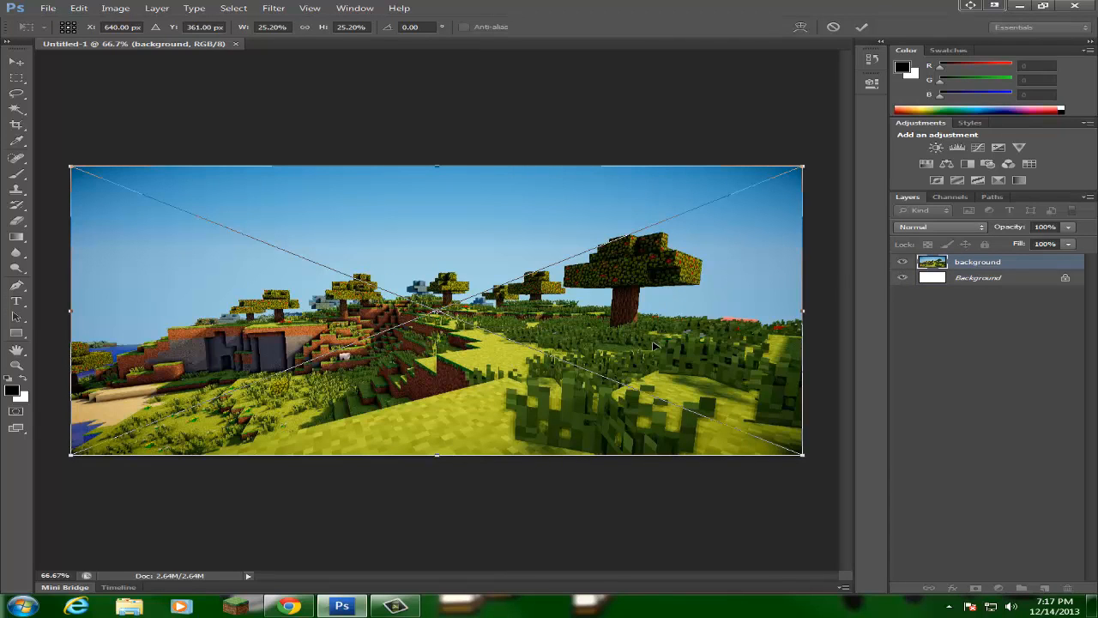
Step: Align the placed landscape with the canvas, scale it to about 25.3% to cover the canvas, and commit the placement
mouse_move(654, 346)
mouse_down()
mouse_move(674, 377)
mouse_move(678, 360)
mouse_move(654, 345)
mouse_up()
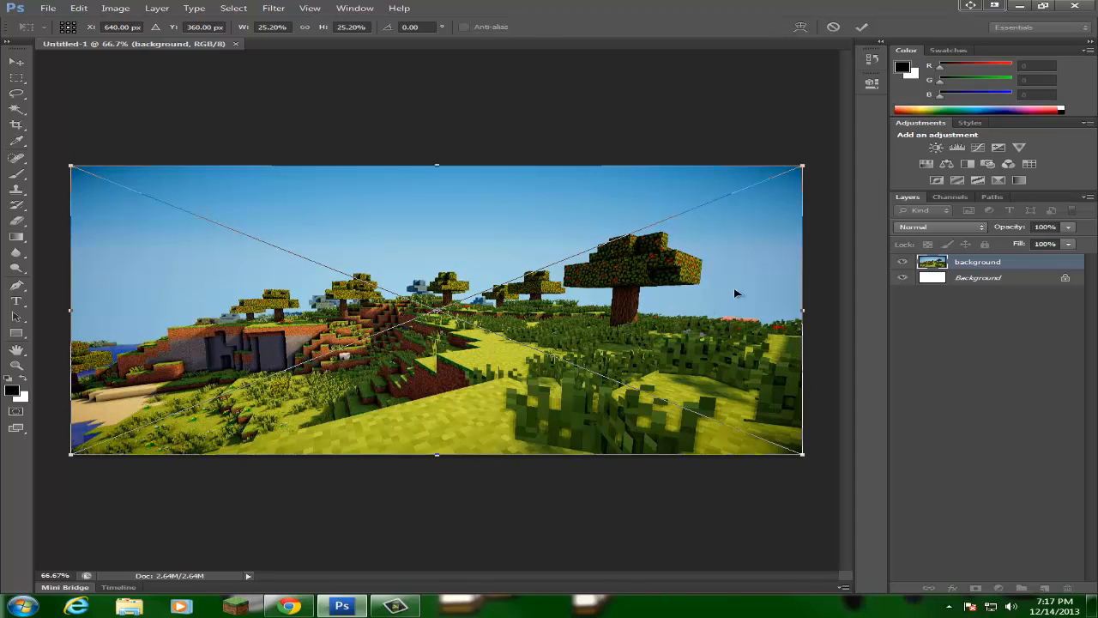
mouse_move(803, 166)
mouse_down()
mouse_move(838, 133)
mouse_move(810, 174)
mouse_up()
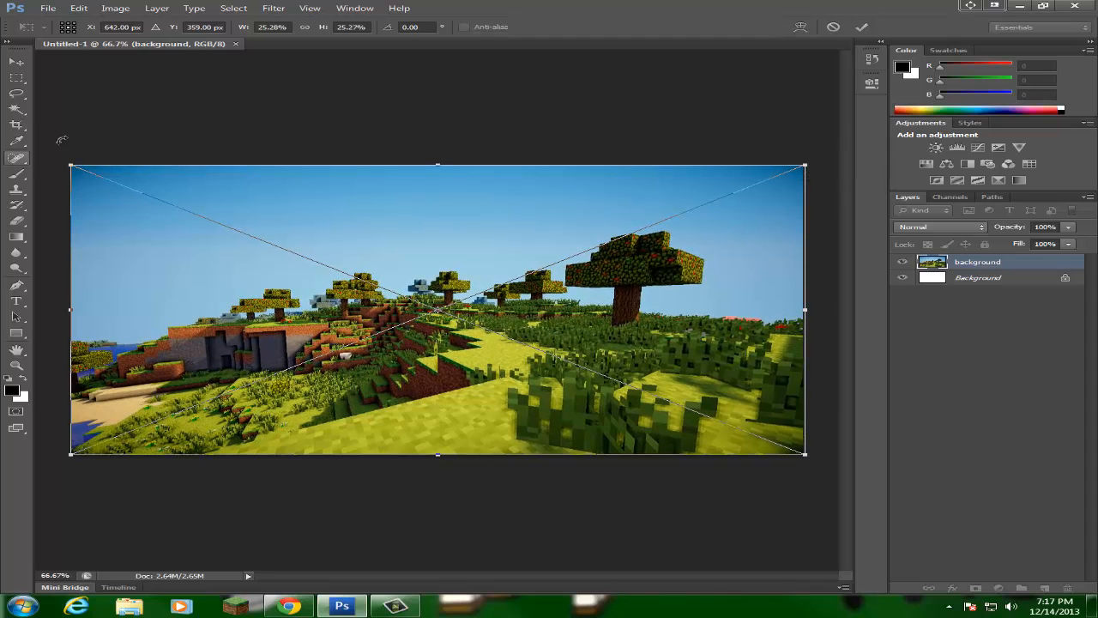
click(18, 77)
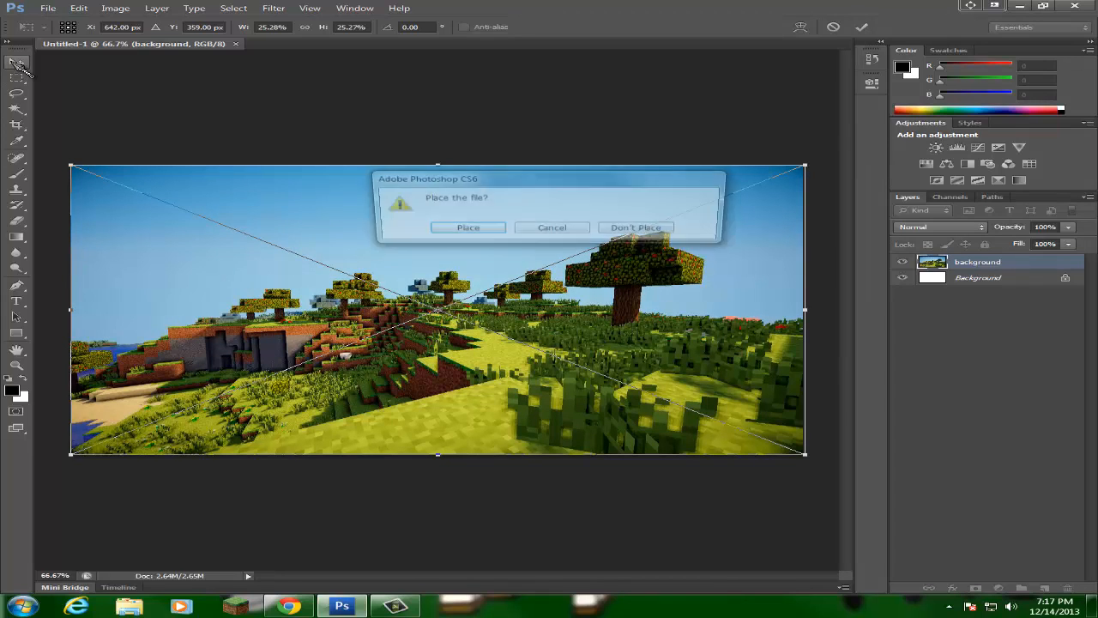
click(453, 228)
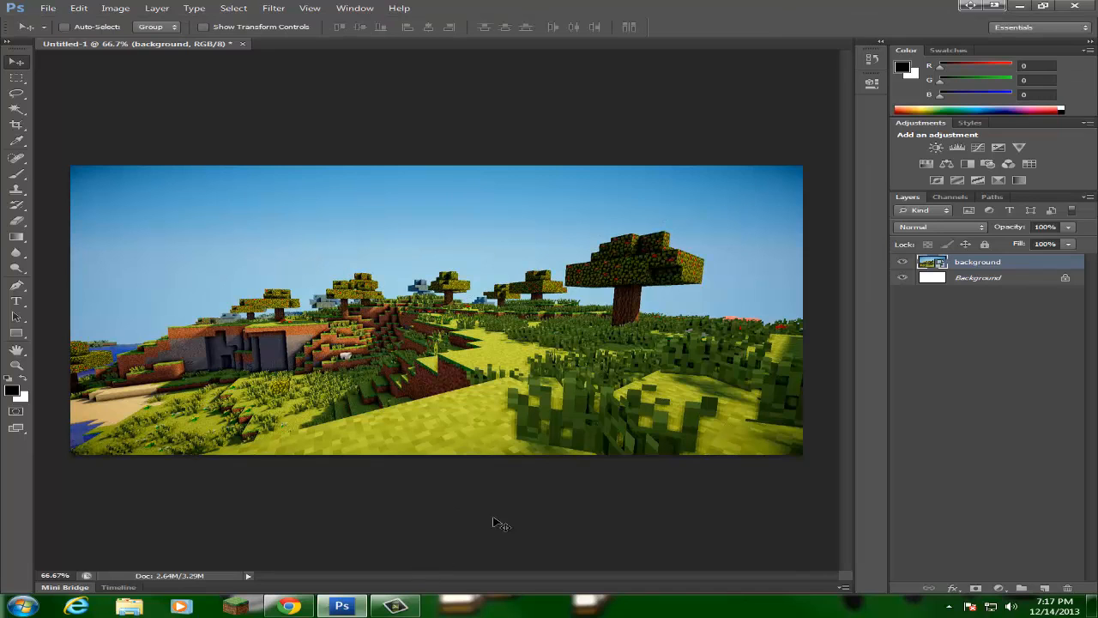
Step: Switch to Chrome and open the full-size Minecraft Guides bookshelf picture from the "minecraft bookshelf block transparent" image results
click(289, 606)
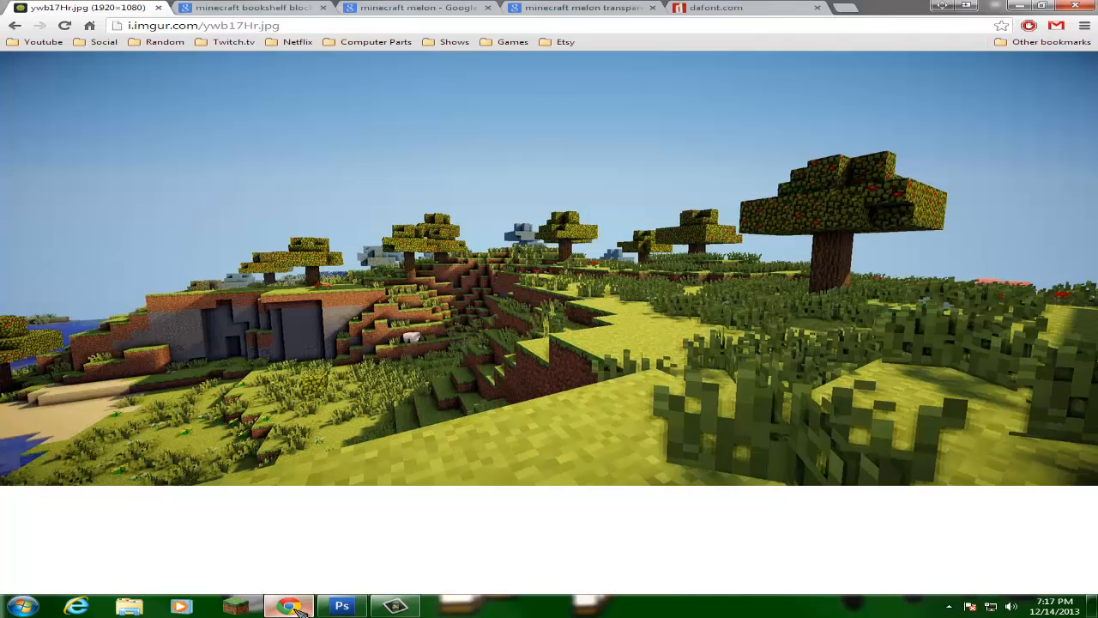
click(249, 7)
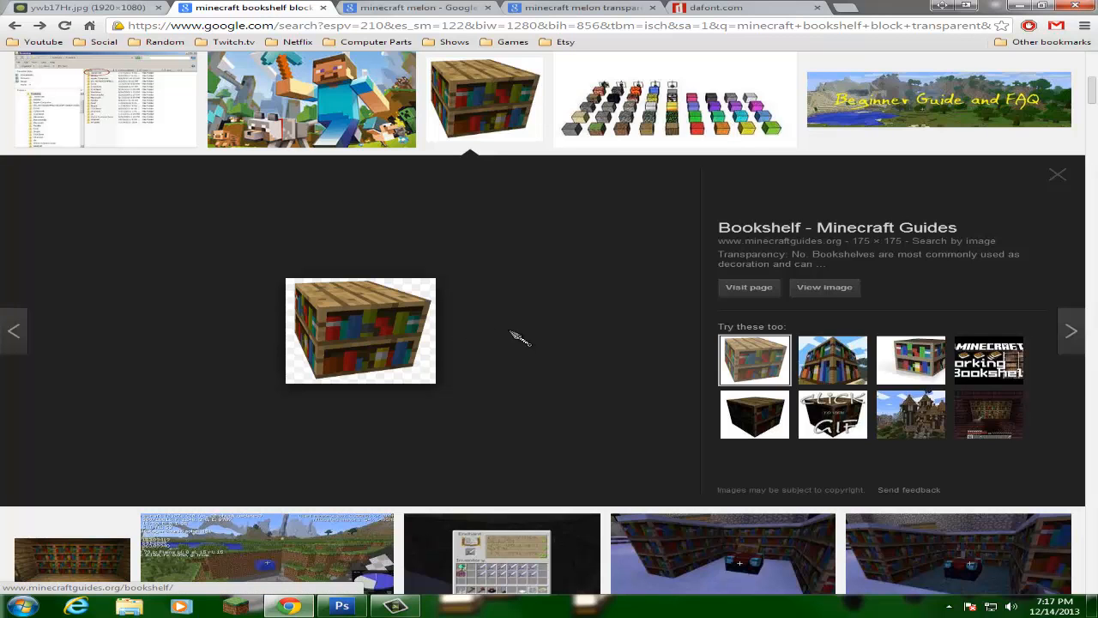
click(416, 7)
click(258, 6)
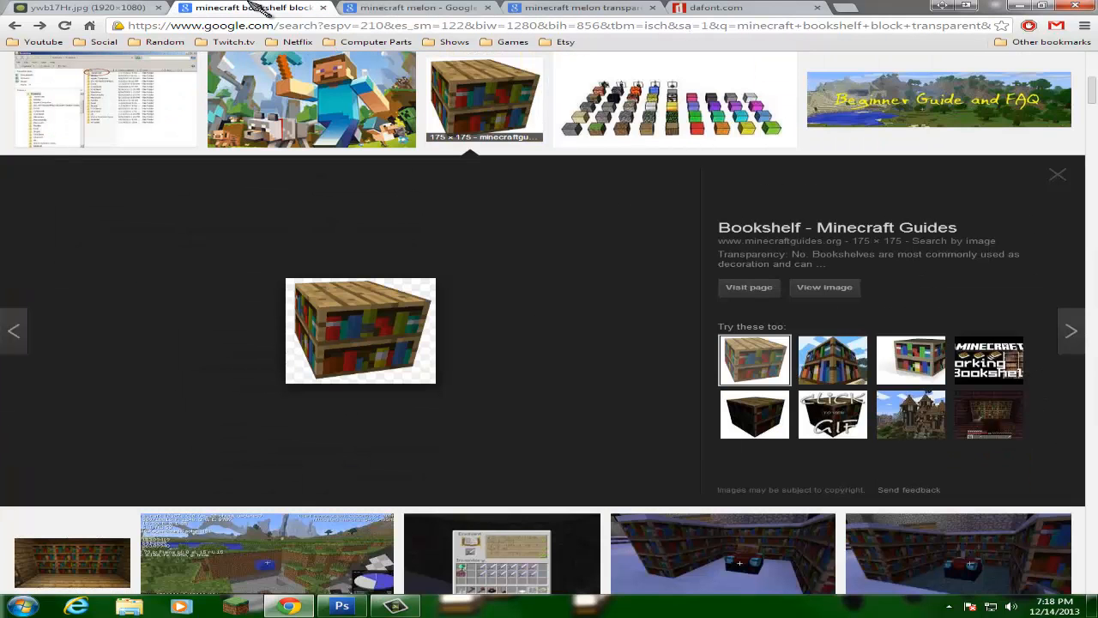
scroll(650, 250, up, 1)
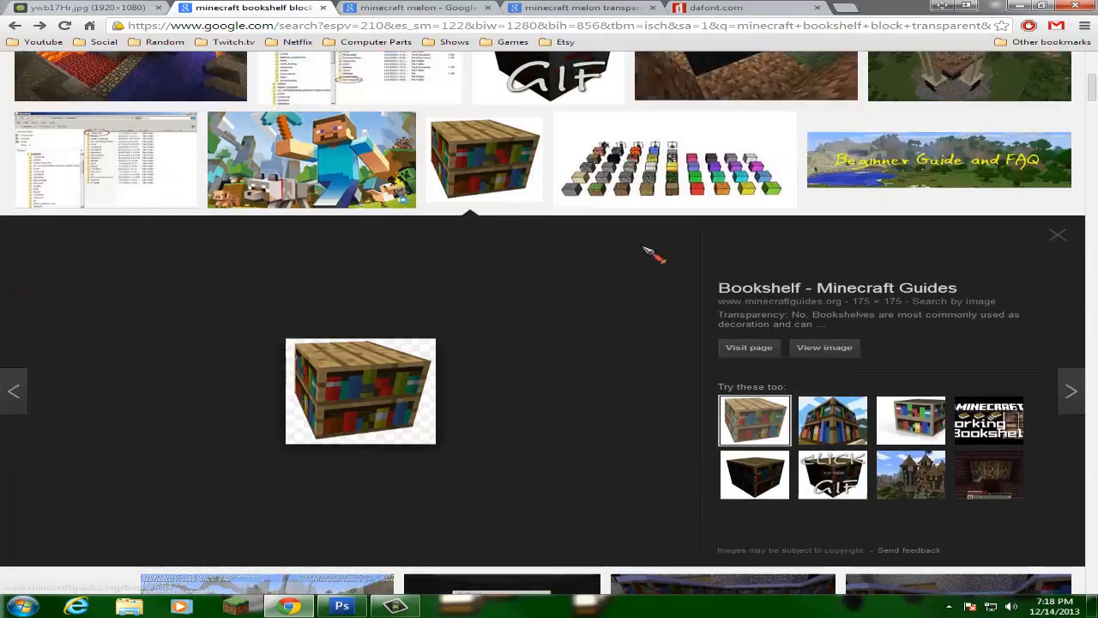
scroll(649, 251, up, 5)
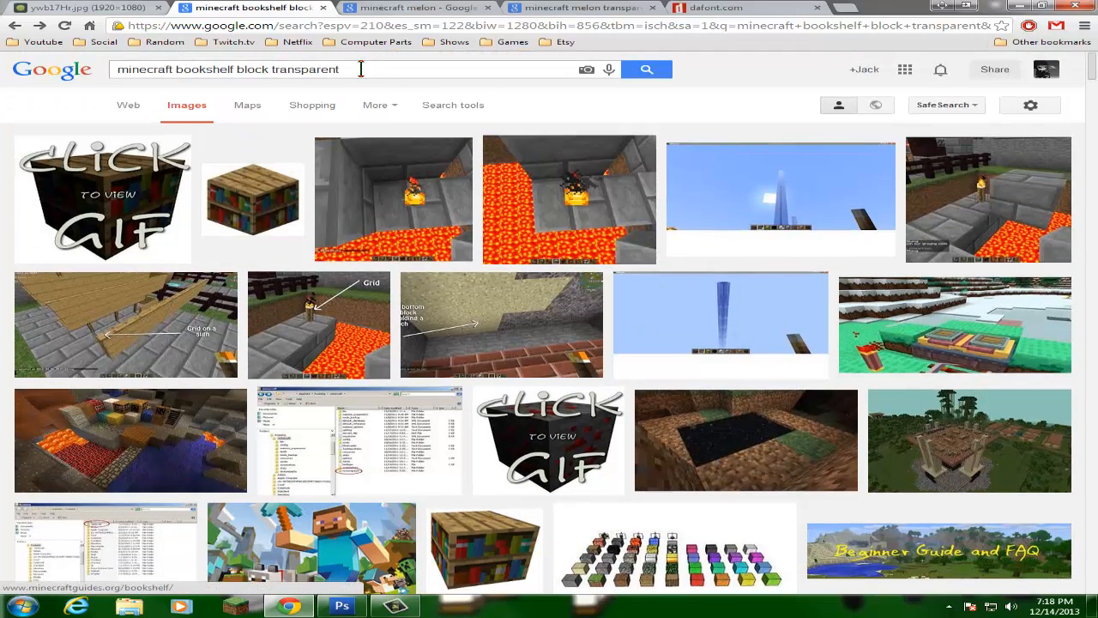
scroll(540, 270, down, 5)
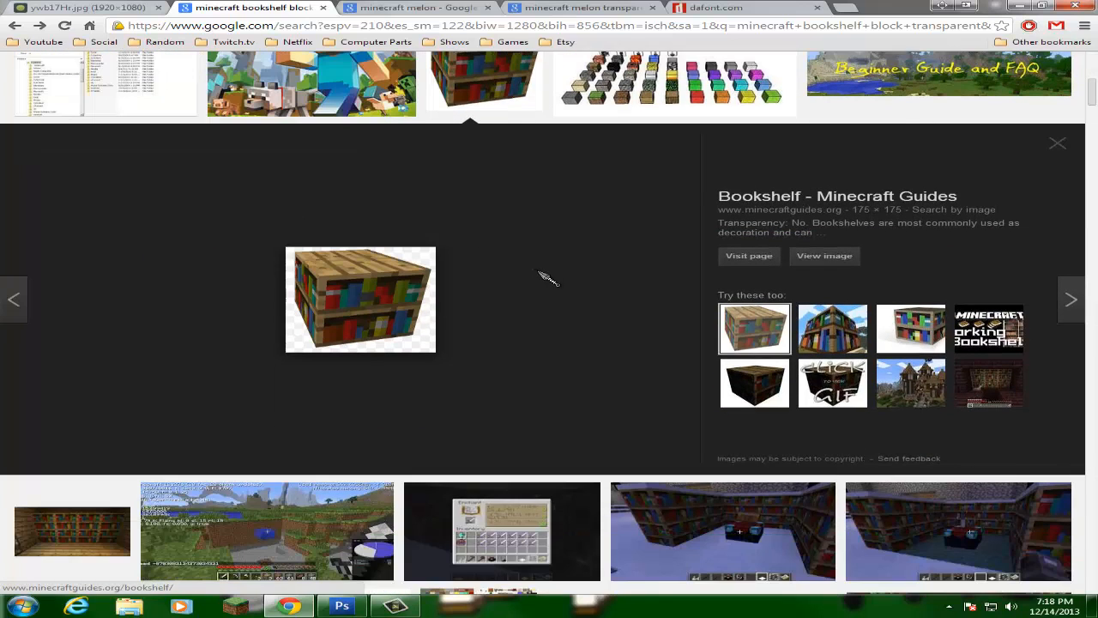
click(828, 258)
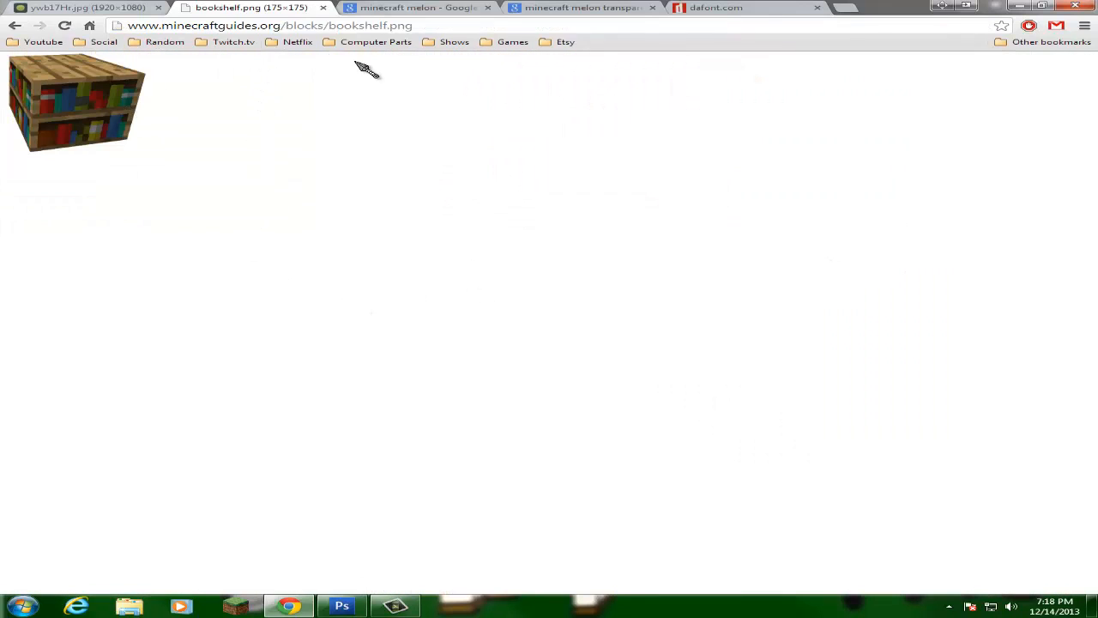
Step: Switch to Photoshop, place the bookshelf image, scale it to about 54%, and position it in the canvas's lower-left corner
click(341, 606)
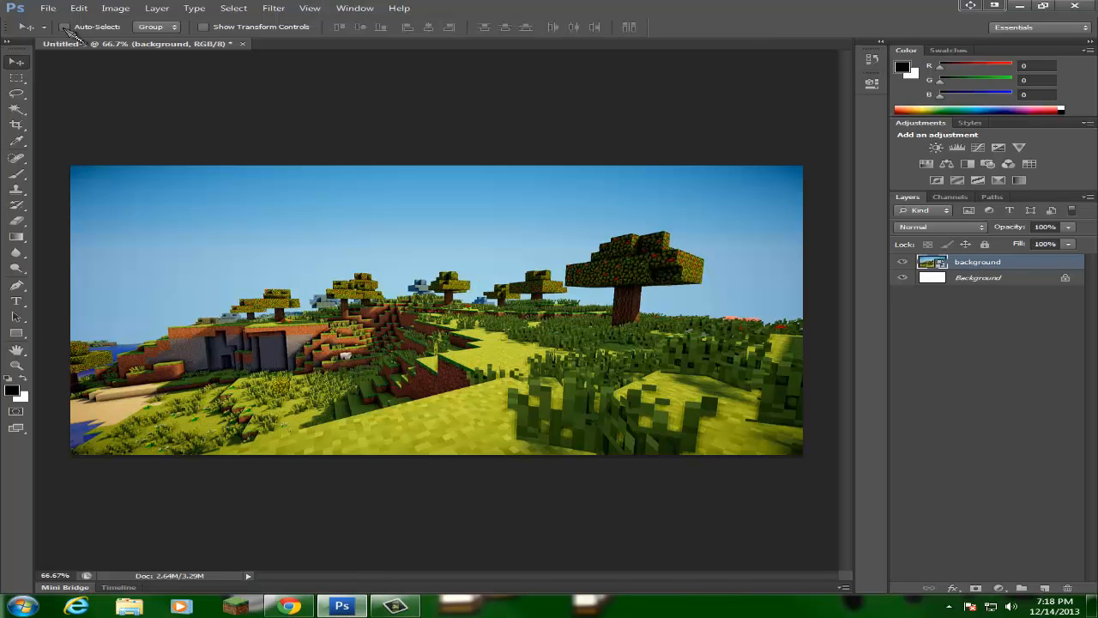
click(48, 9)
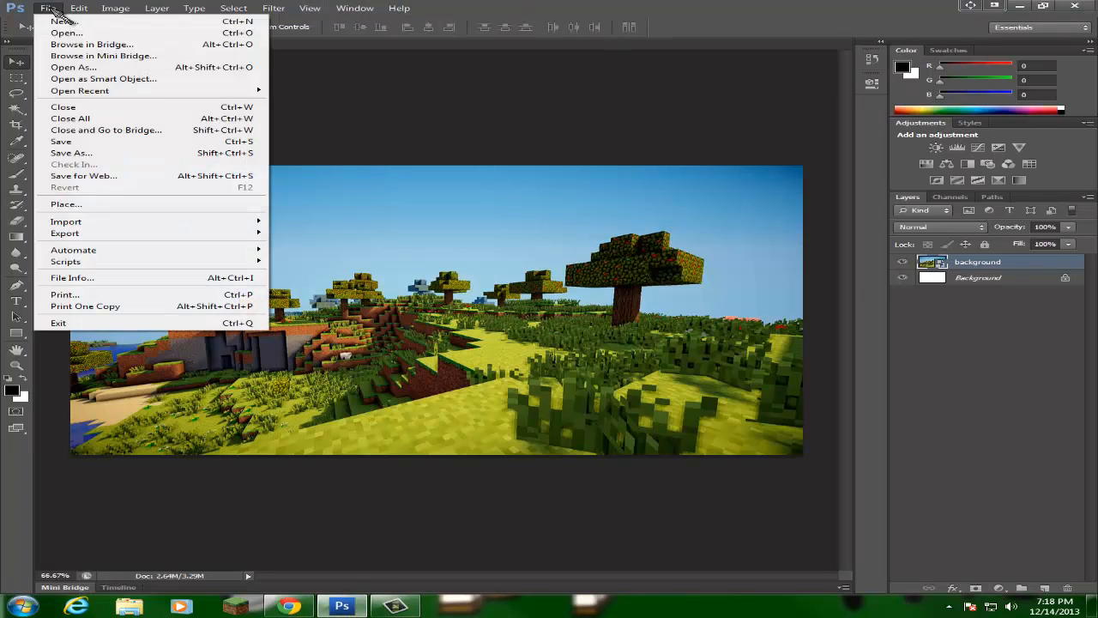
click(76, 204)
double_click(649, 182)
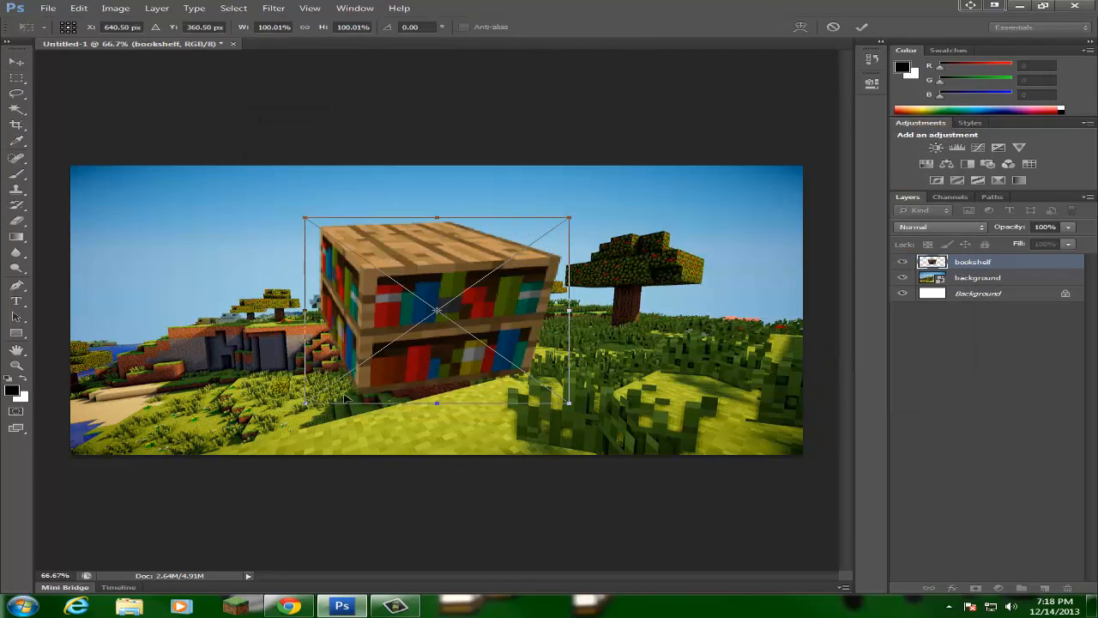
drag(577, 214, 184, 362)
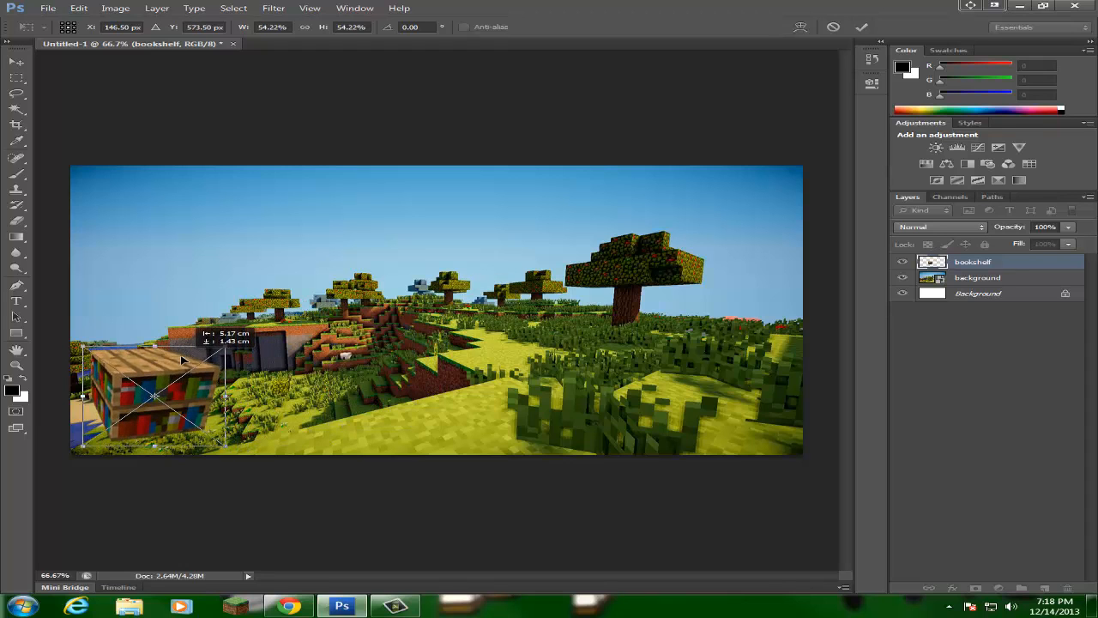
Step: Switch to Chrome and open the full-size Minecraft Melon Block picture from the "minecraft melon" image results
click(291, 607)
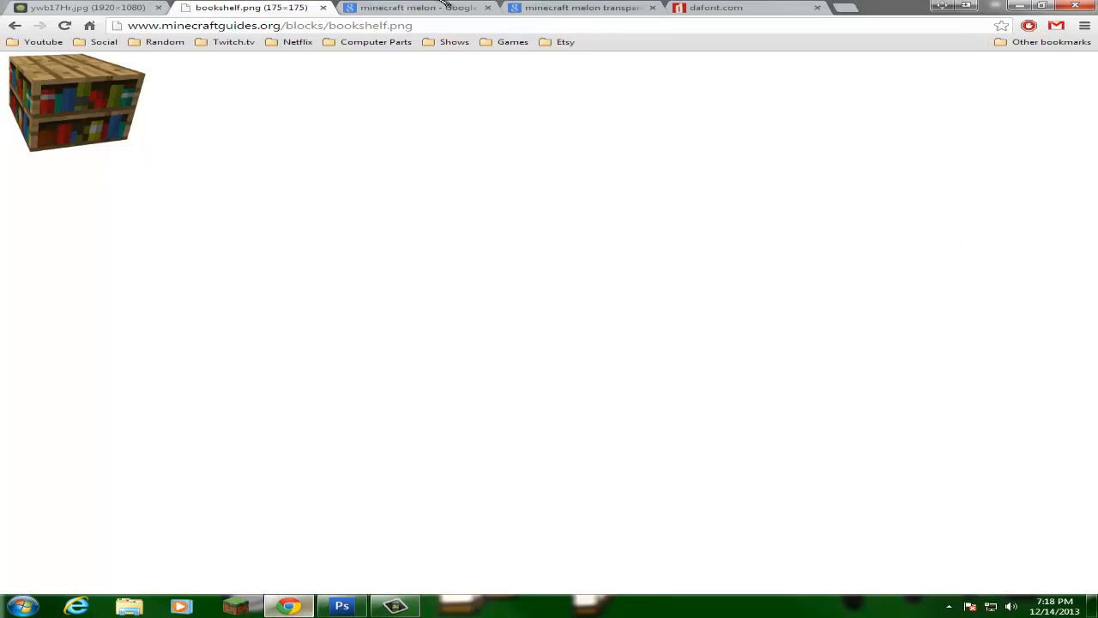
click(439, 8)
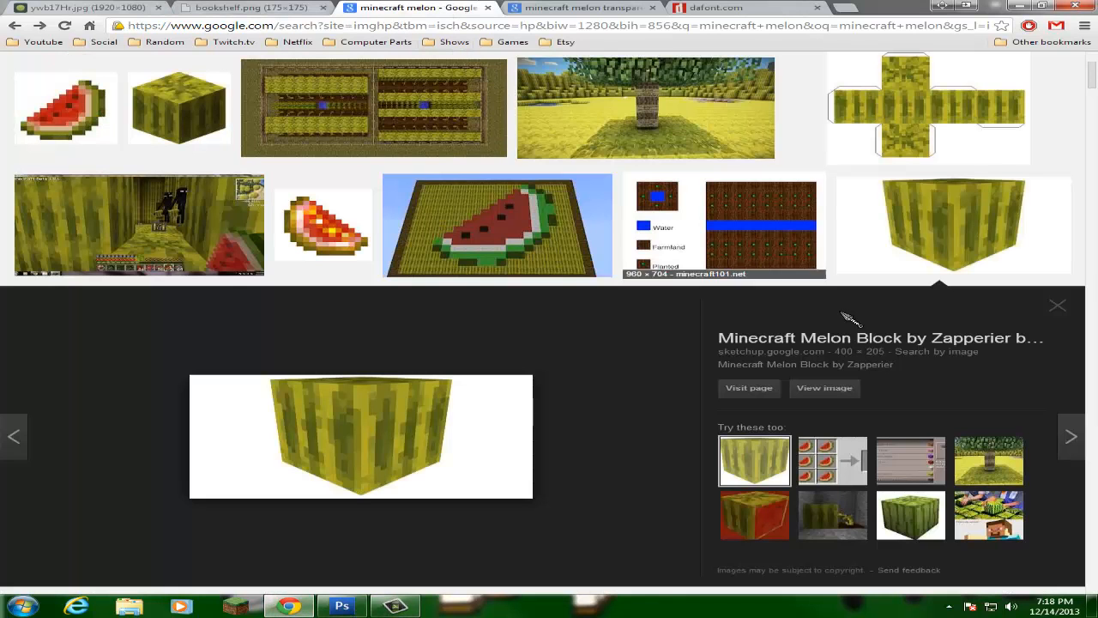
click(592, 9)
click(426, 9)
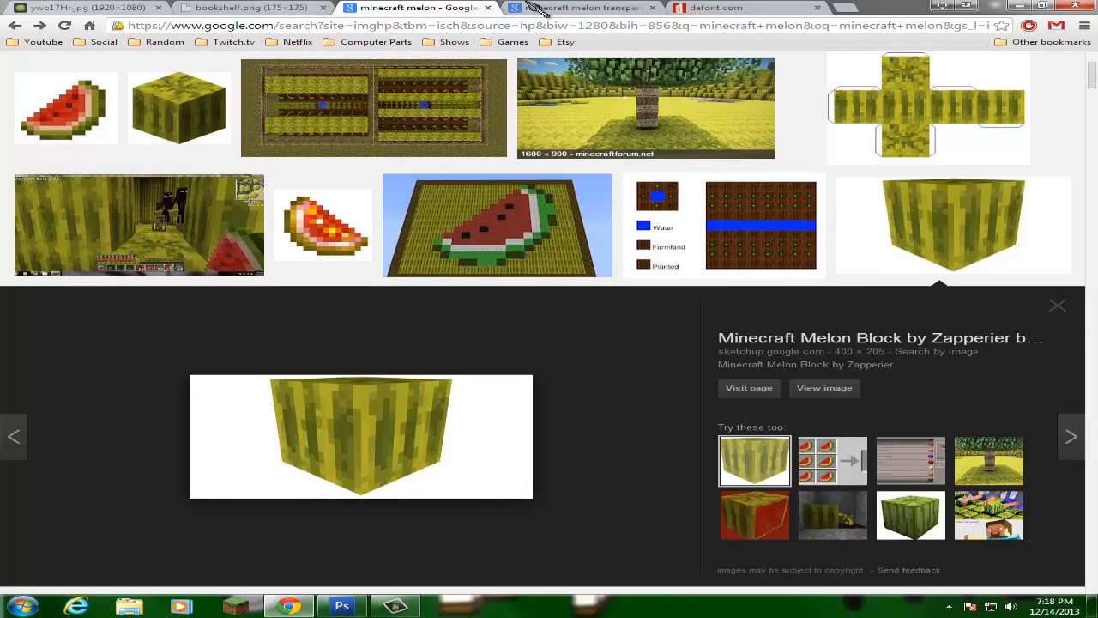
click(847, 391)
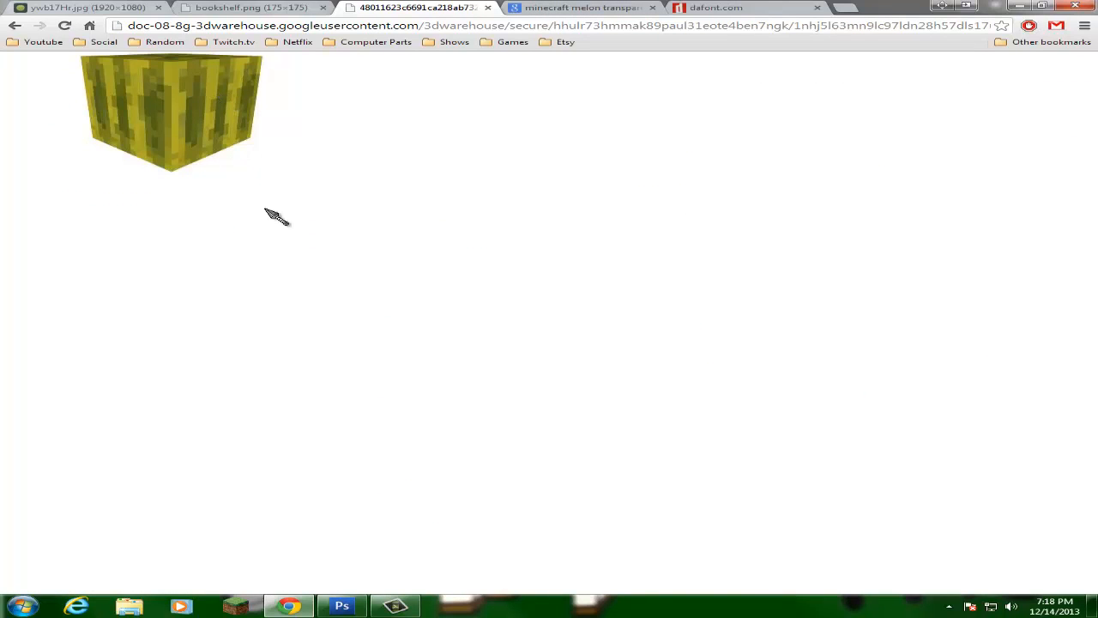
Step: Switch to Photoshop and commit the bookshelf image's placement
click(344, 608)
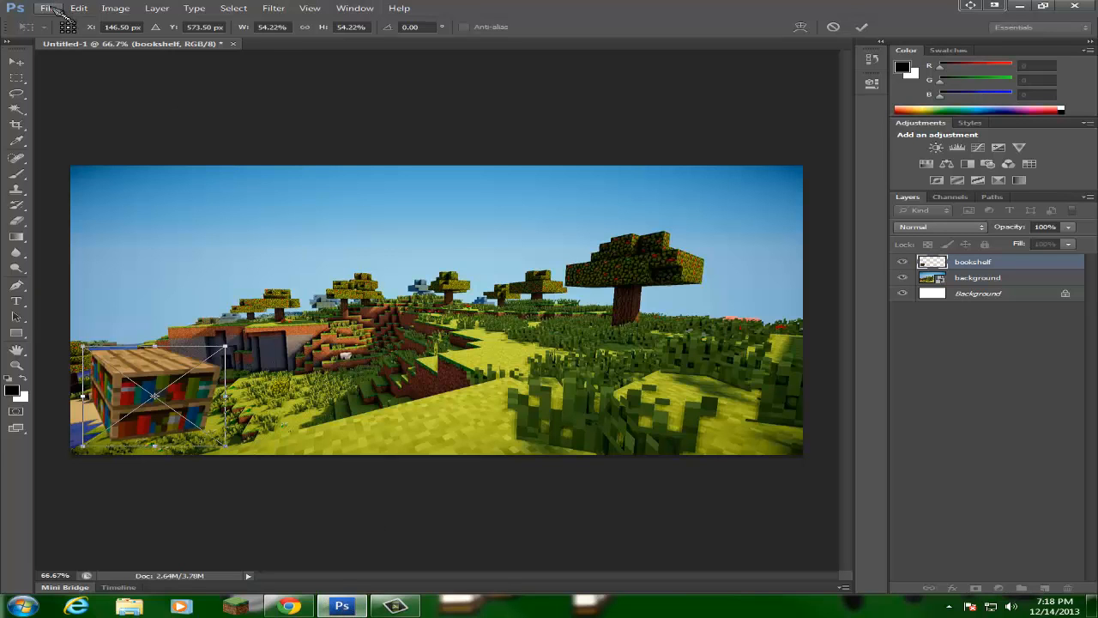
click(48, 8)
click(169, 358)
click(16, 61)
click(466, 232)
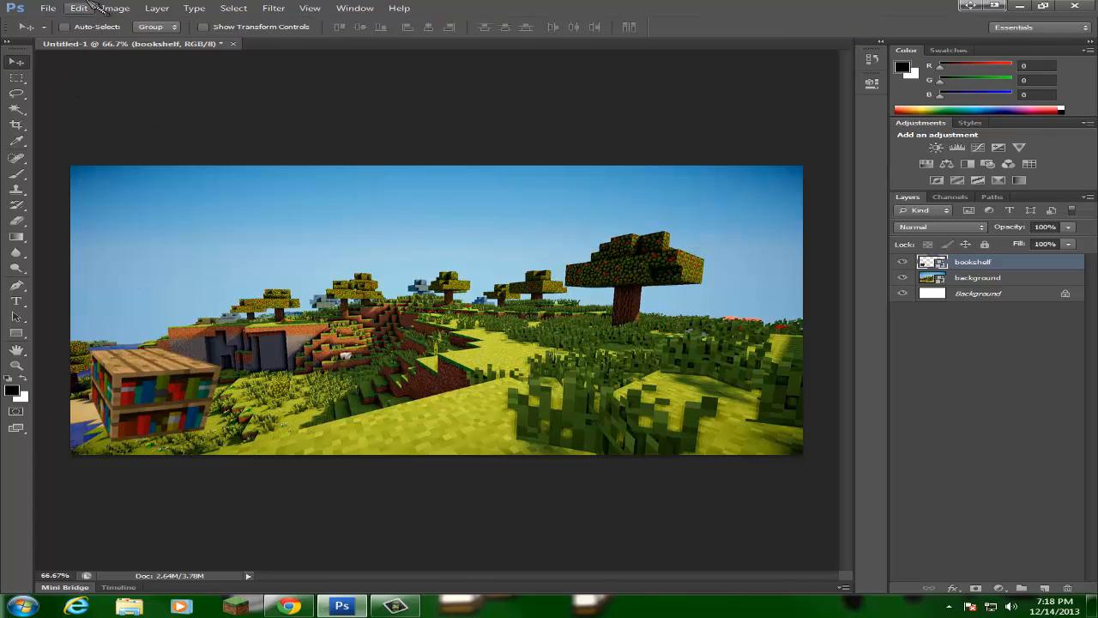
Step: Place the melonSMART image, scale it to about 50% width and 70% height at the canvas's right side, and commit it
click(51, 8)
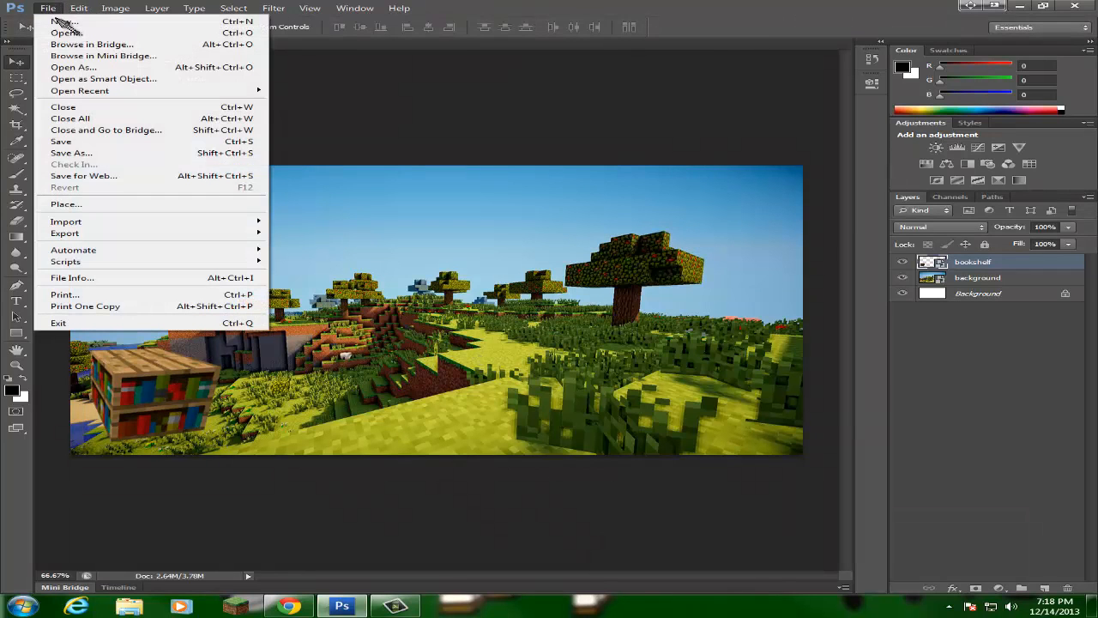
click(103, 206)
double_click(793, 199)
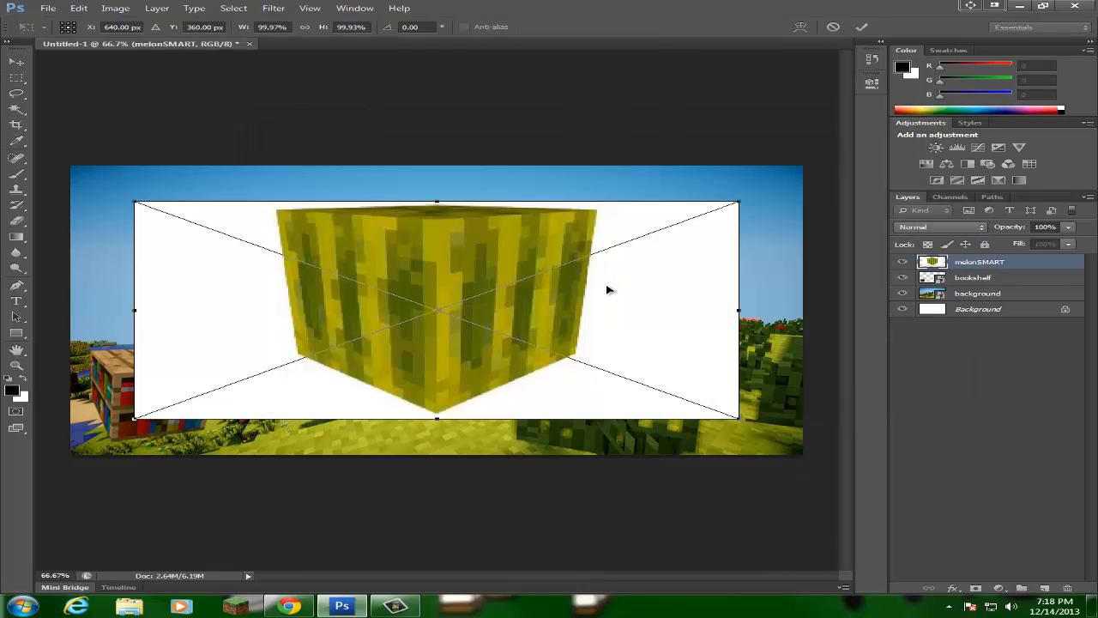
drag(607, 290, 678, 290)
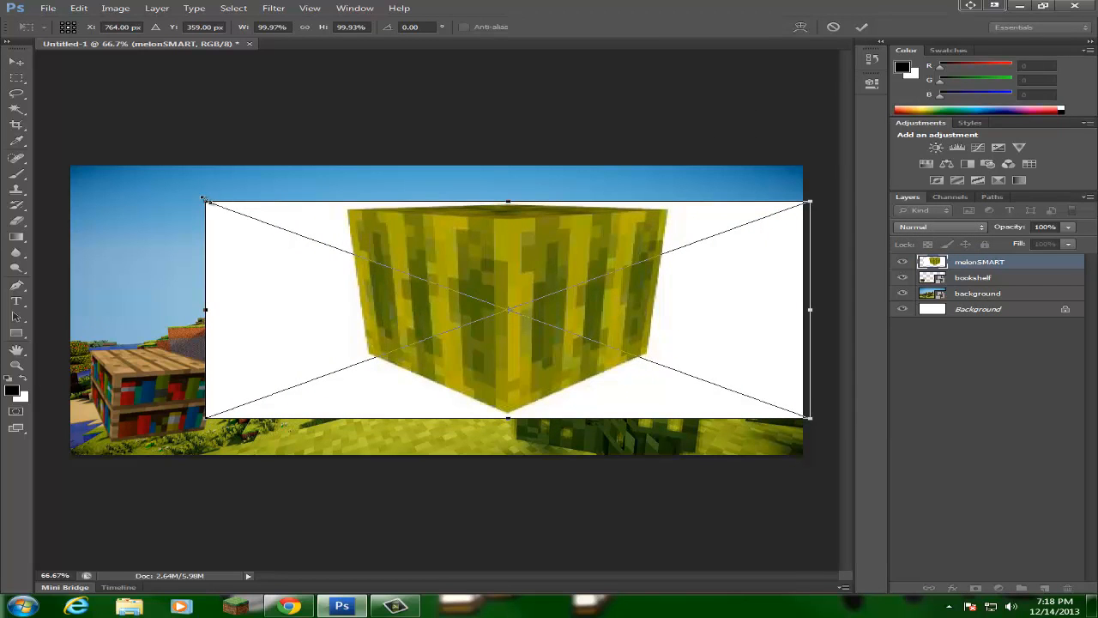
drag(205, 200, 510, 266)
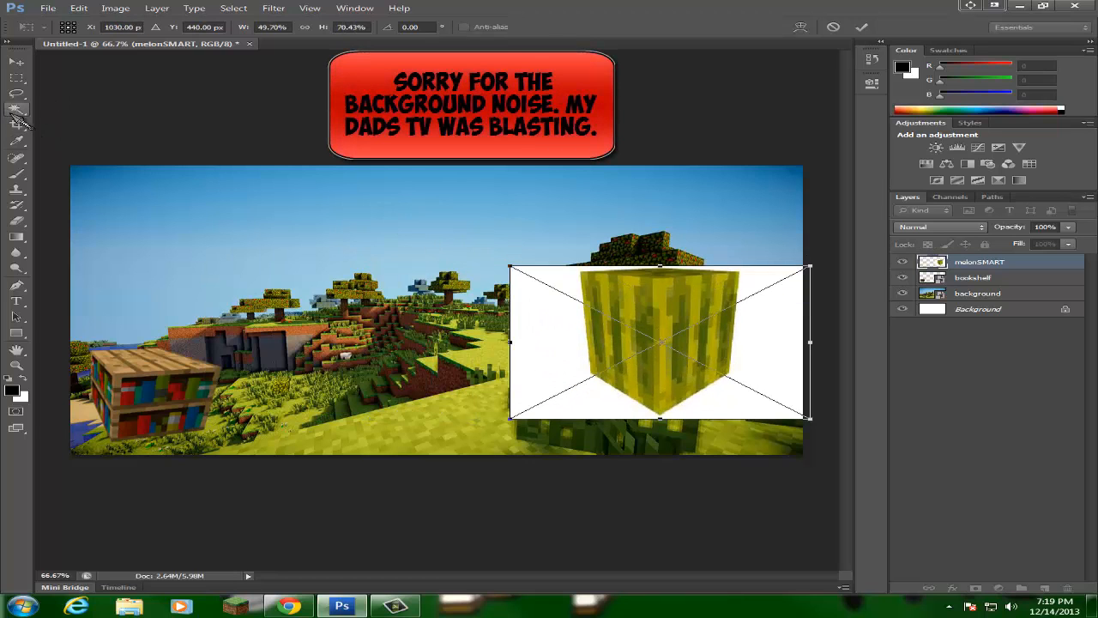
click(17, 109)
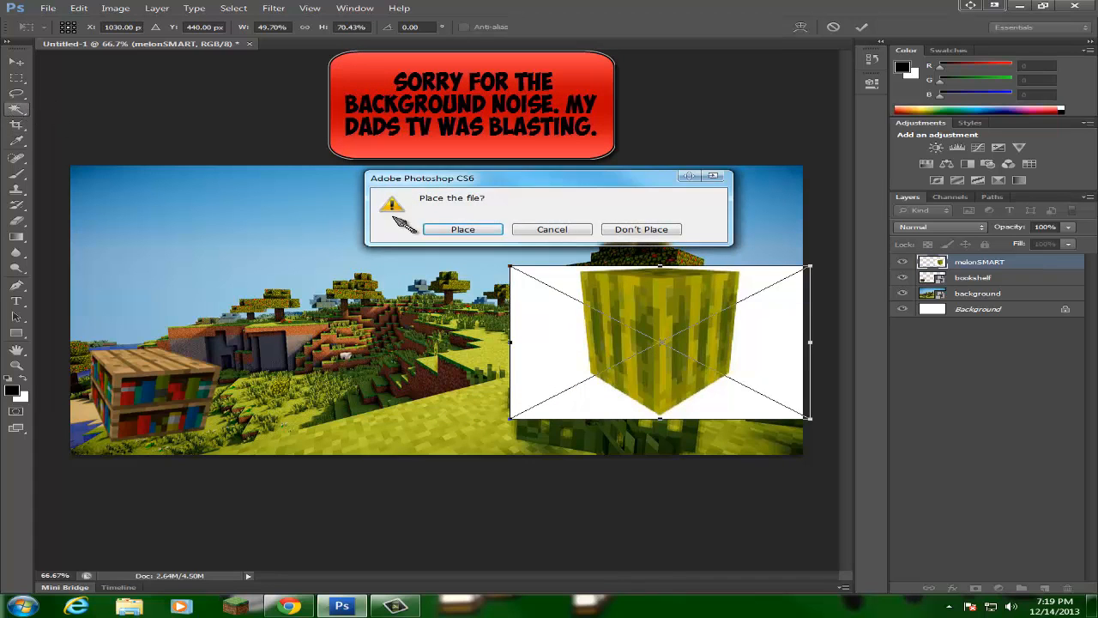
click(449, 227)
Step: Try to delete the white background around the melonSMART block using a Magic Wand selection
click(19, 110)
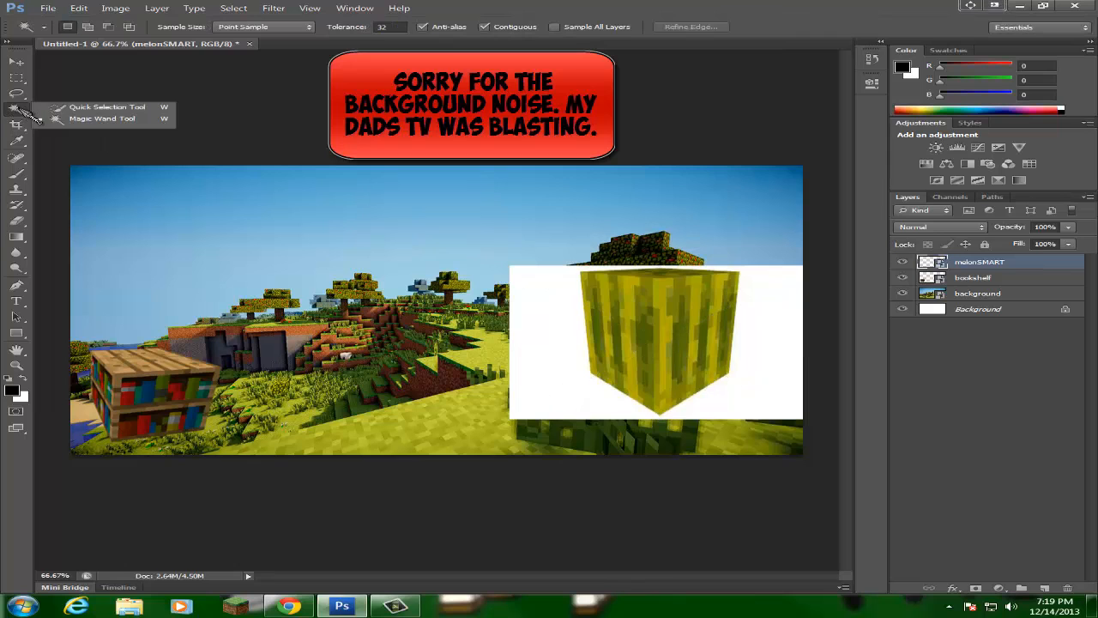
click(93, 121)
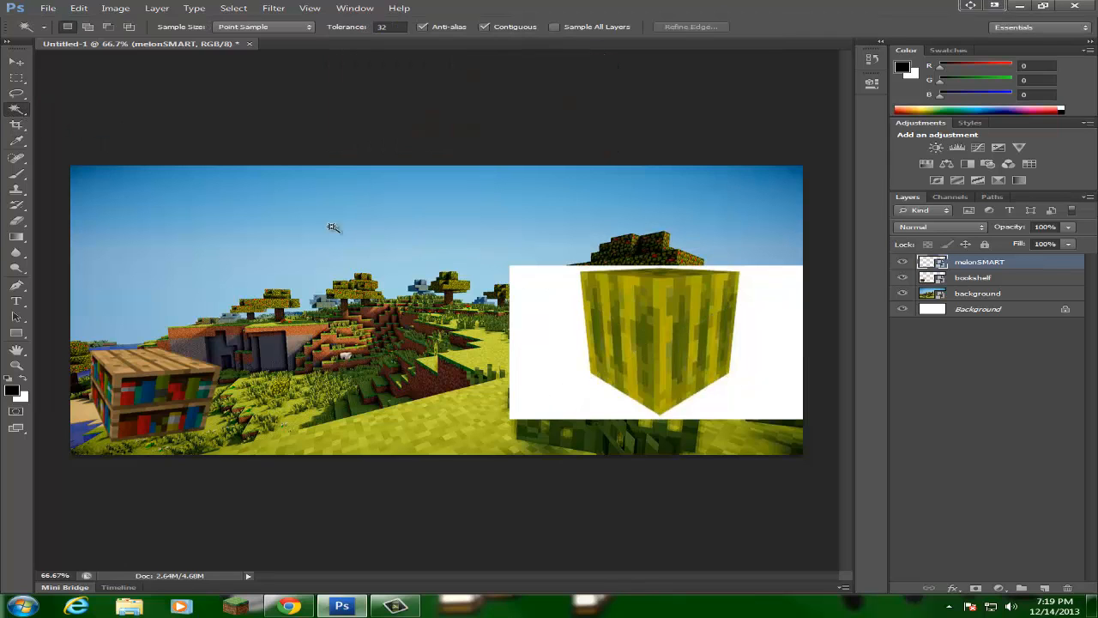
click(550, 353)
key(Delete)
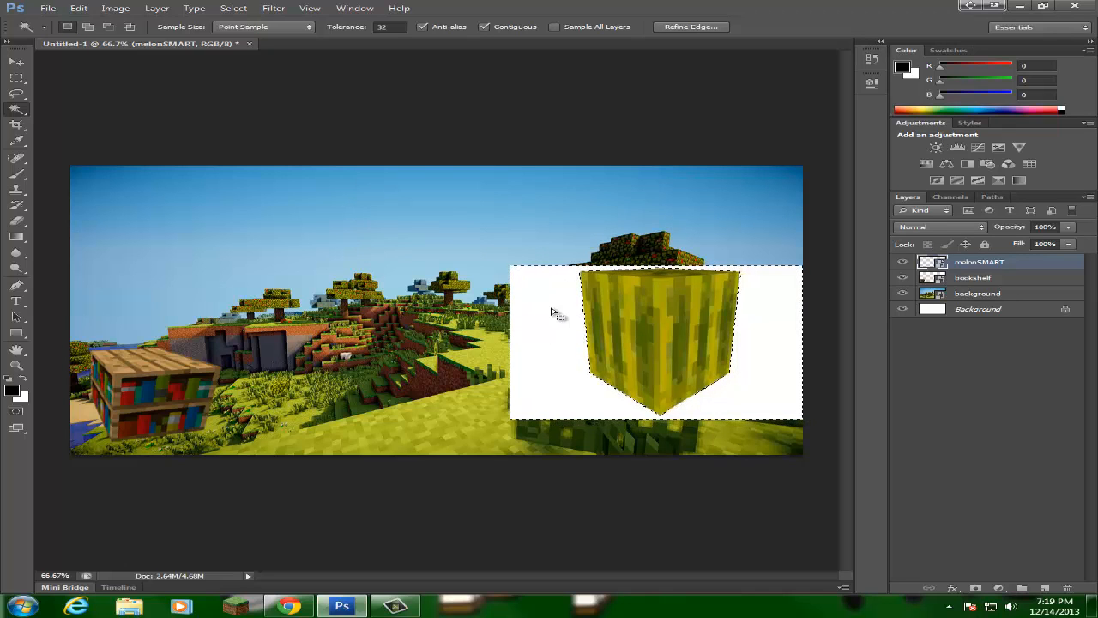
Step: Clear the selection and delete the melonSMART layer
click(858, 466)
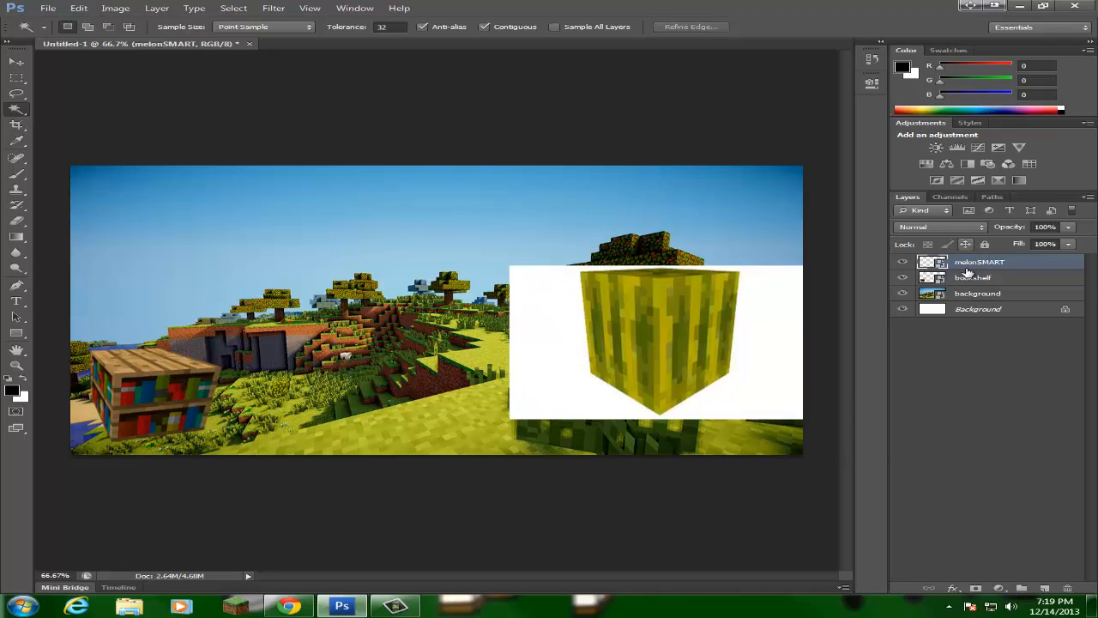
right_click(975, 264)
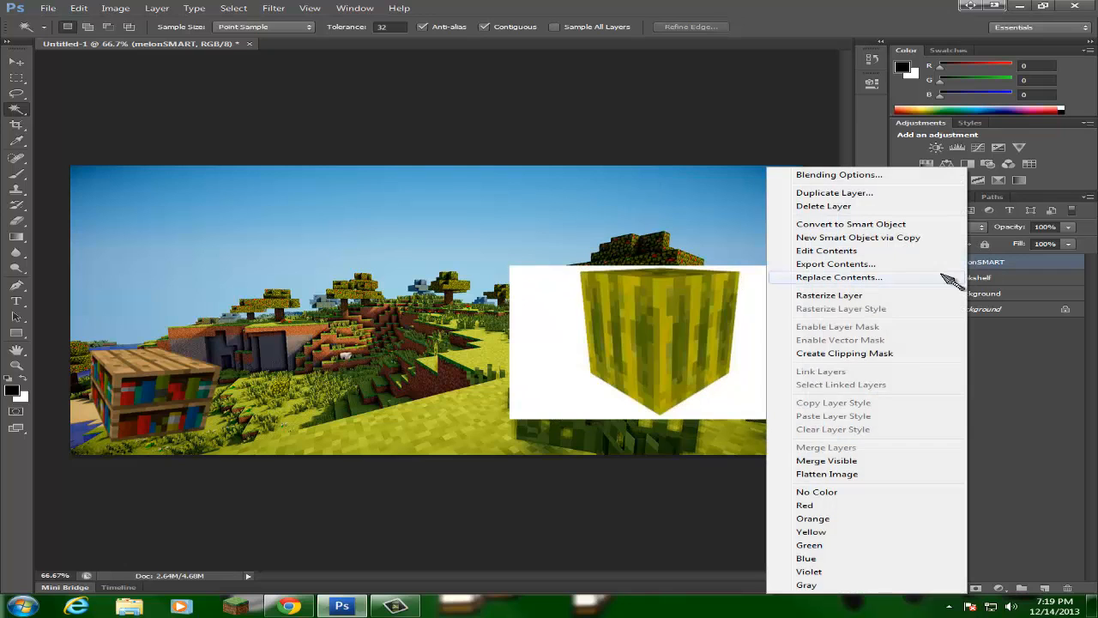
click(862, 209)
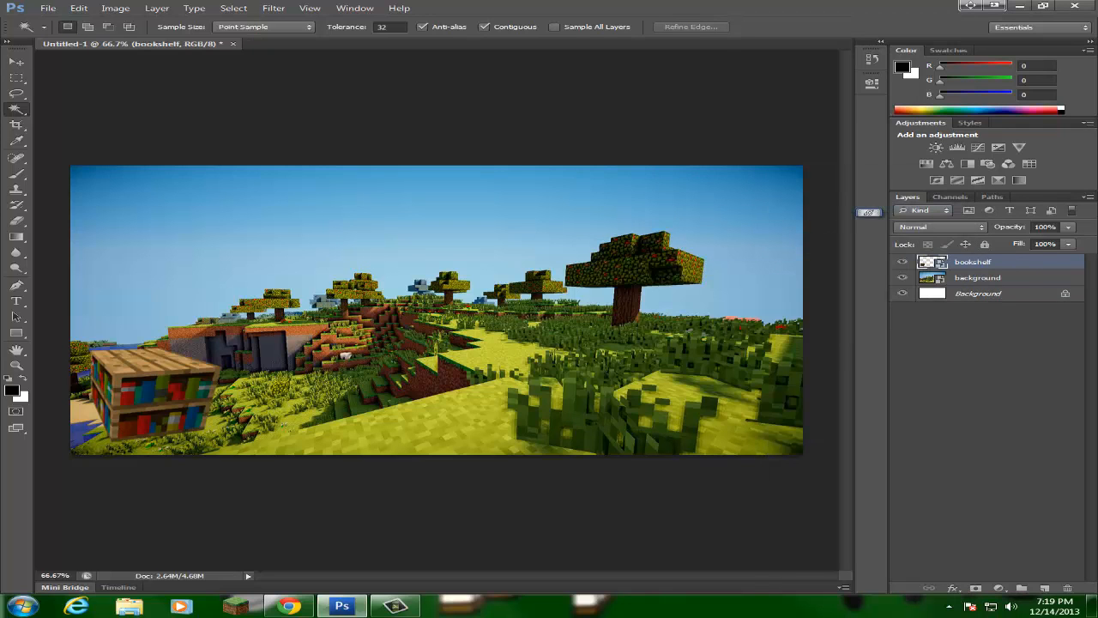
Step: Switch to Chrome, close the full-size melon and bookshelf pictures, and review the Minecraft Guides melon in the "minecraft melon transparent" image results
click(289, 606)
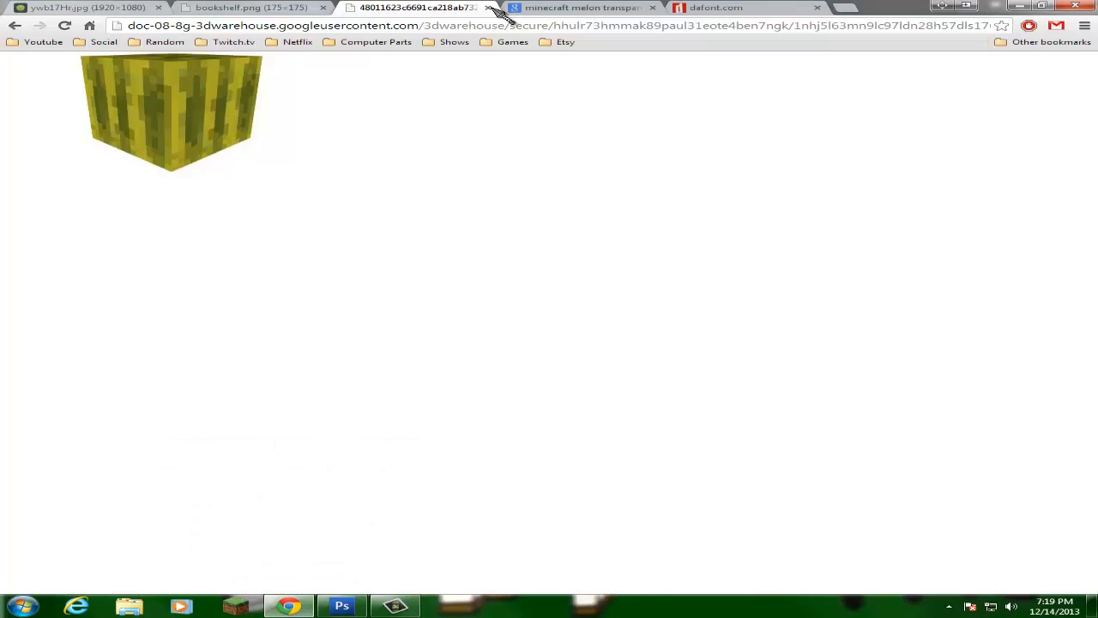
click(322, 8)
click(324, 8)
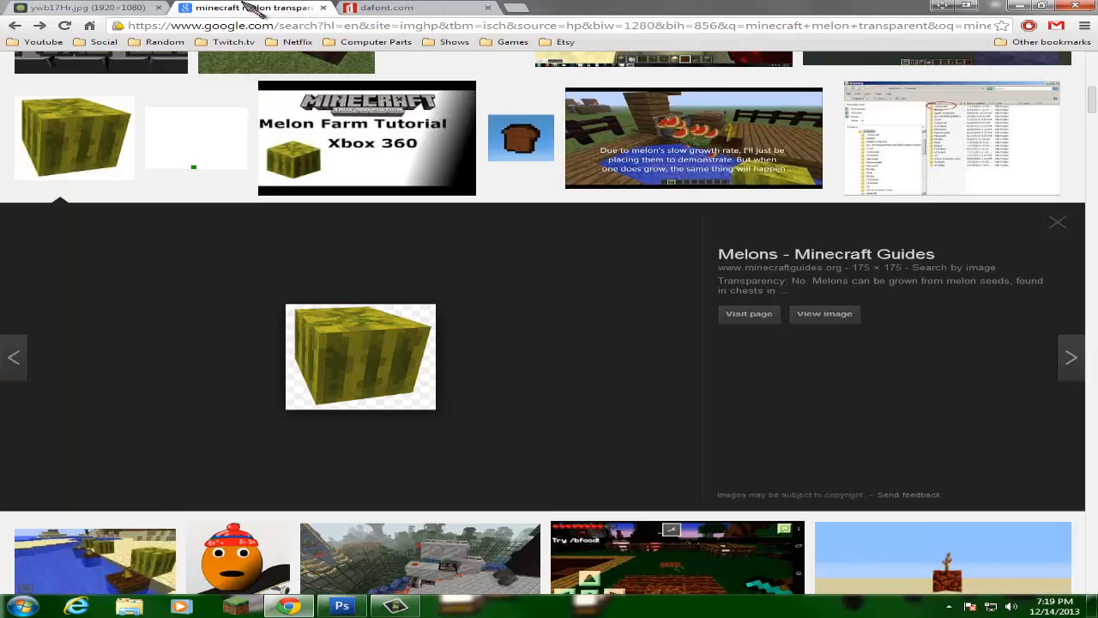
scroll(896, 107, up, 4)
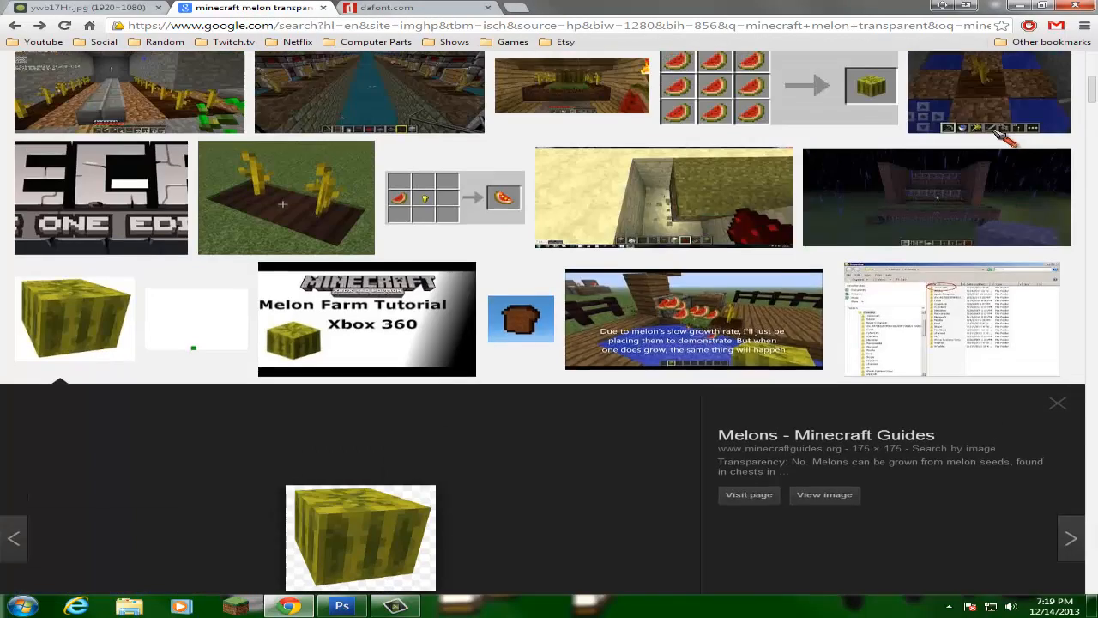
scroll(245, 85, up, 3)
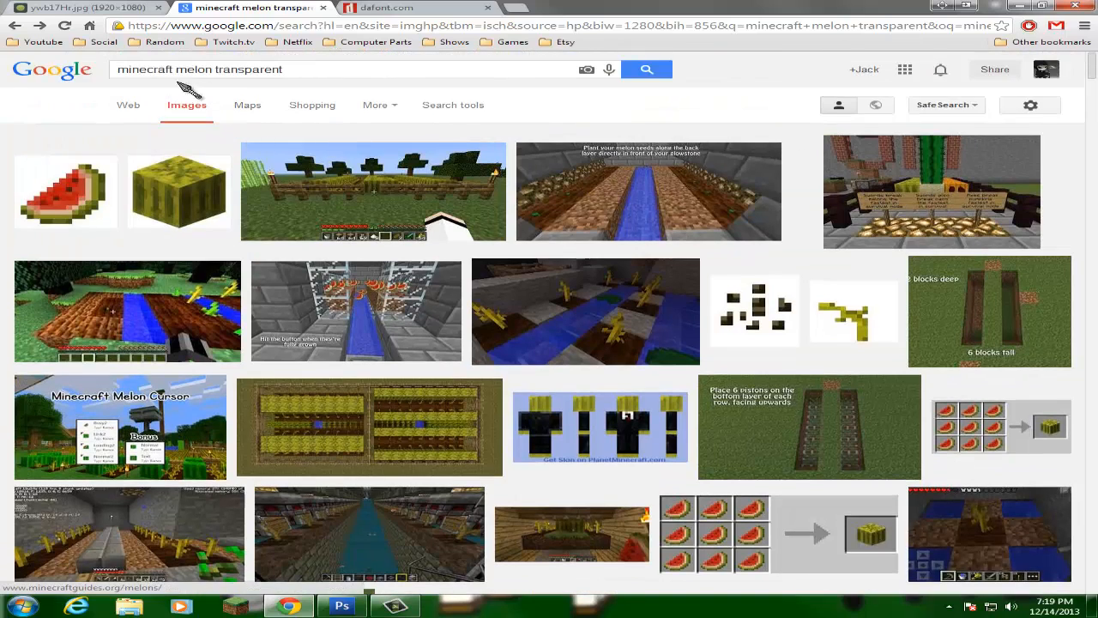
scroll(555, 179, down, 9)
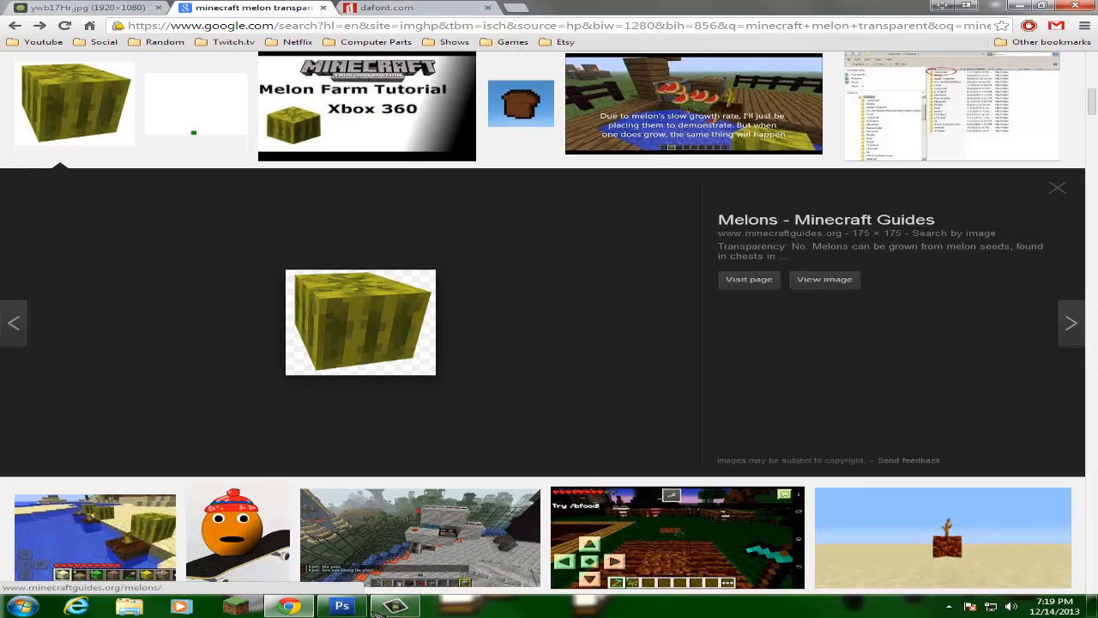
Step: Switch to Photoshop, place the melon image, scale it to about 57%, and position it in the canvas's lower-right corner
click(341, 606)
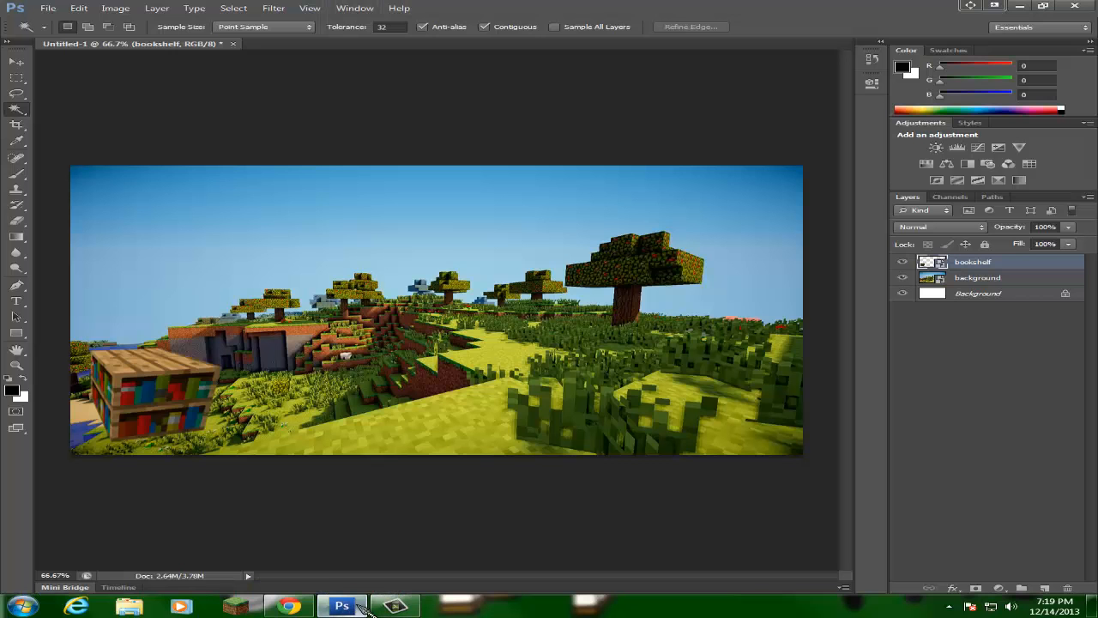
click(48, 7)
click(120, 204)
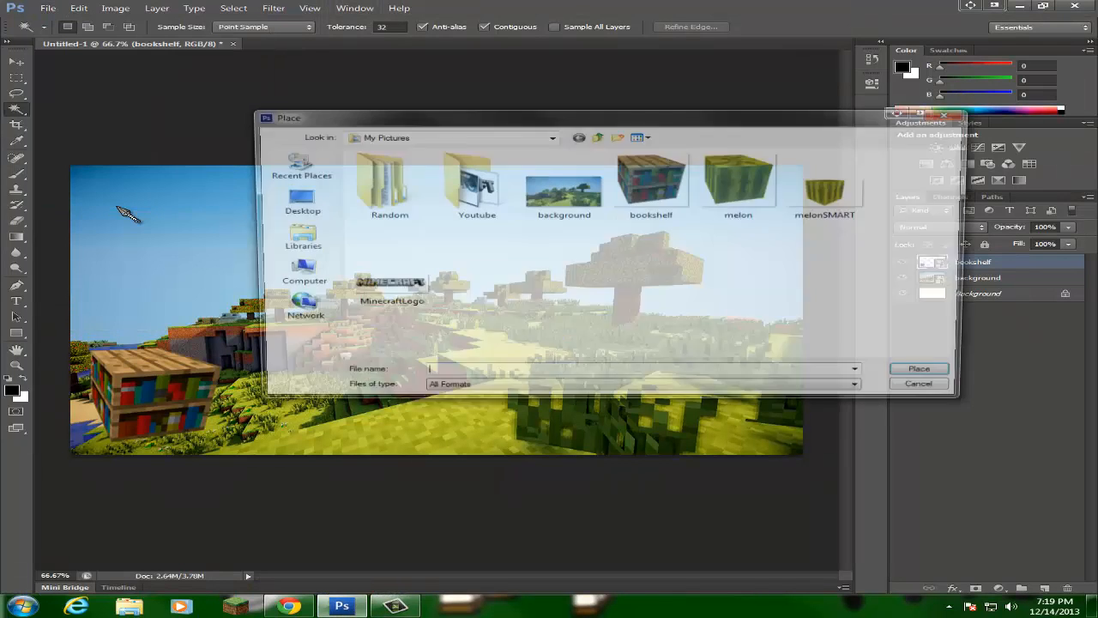
double_click(742, 182)
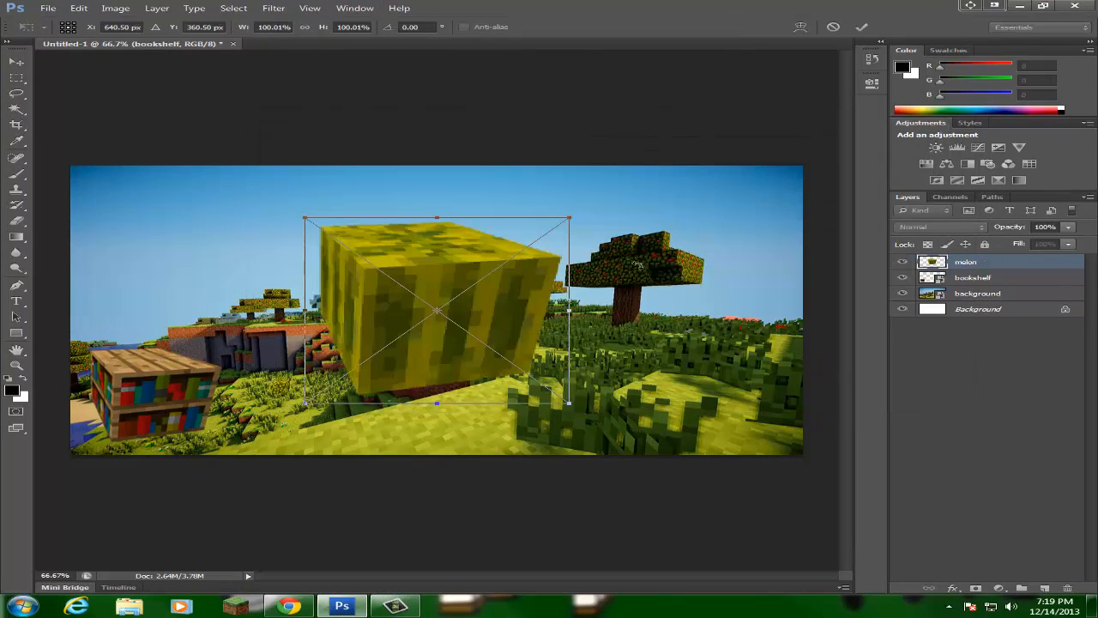
drag(304, 217, 728, 364)
Step: Switch to Chrome, search Google Images for "minecraft logo transparent", and browse the logo results
mouse_move(290, 605)
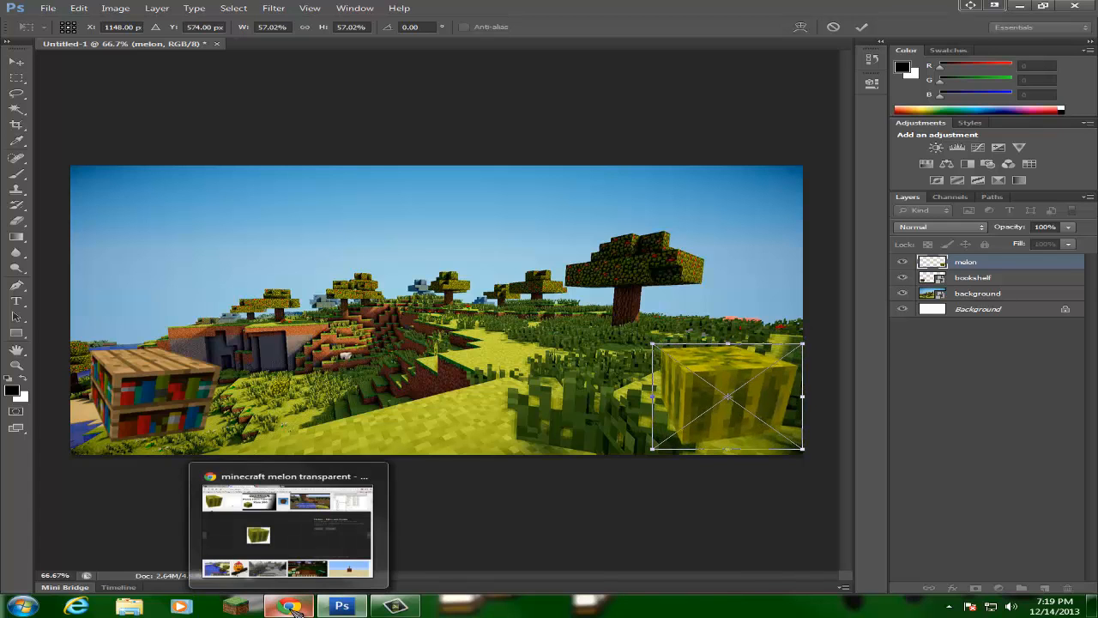
click(288, 515)
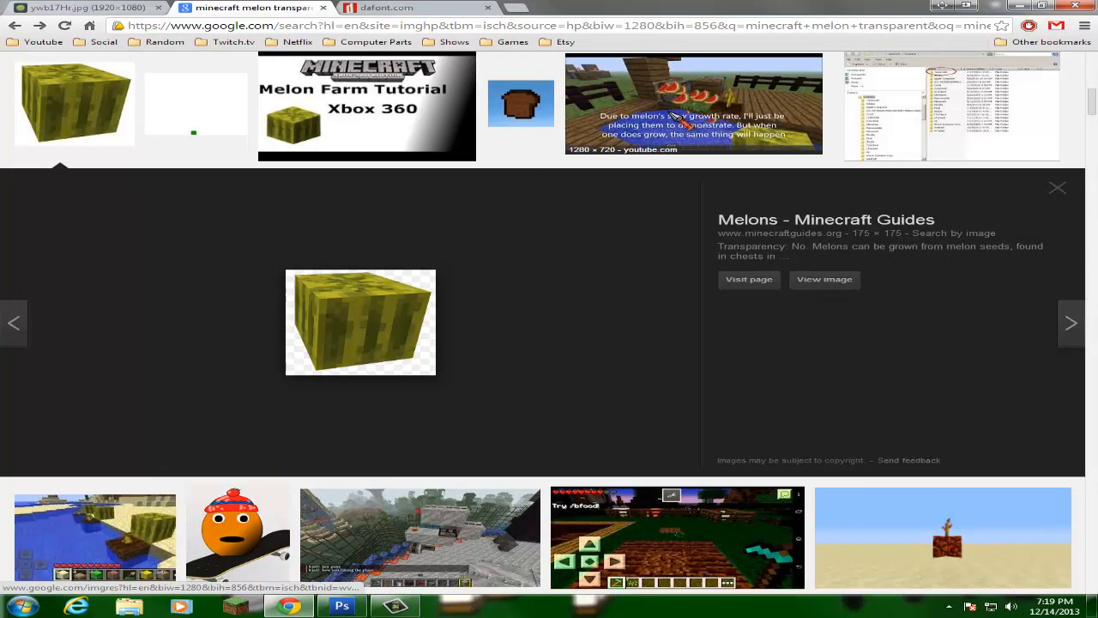
scroll(657, 121, up, 8)
click(310, 65)
drag(311, 66, 103, 72)
text(minec)
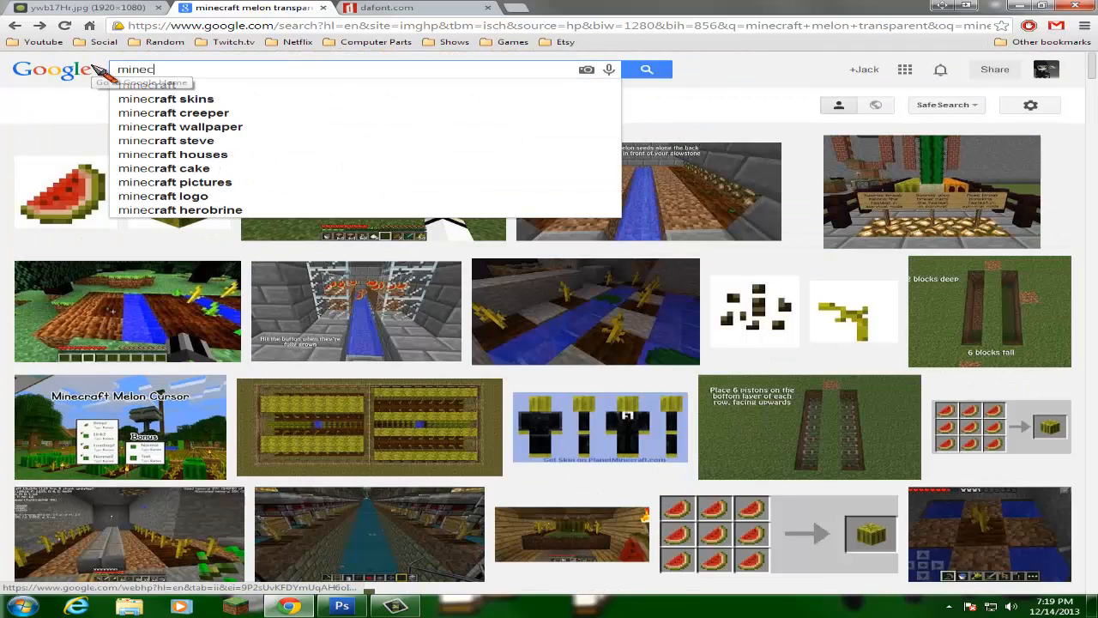
text(raft logo )
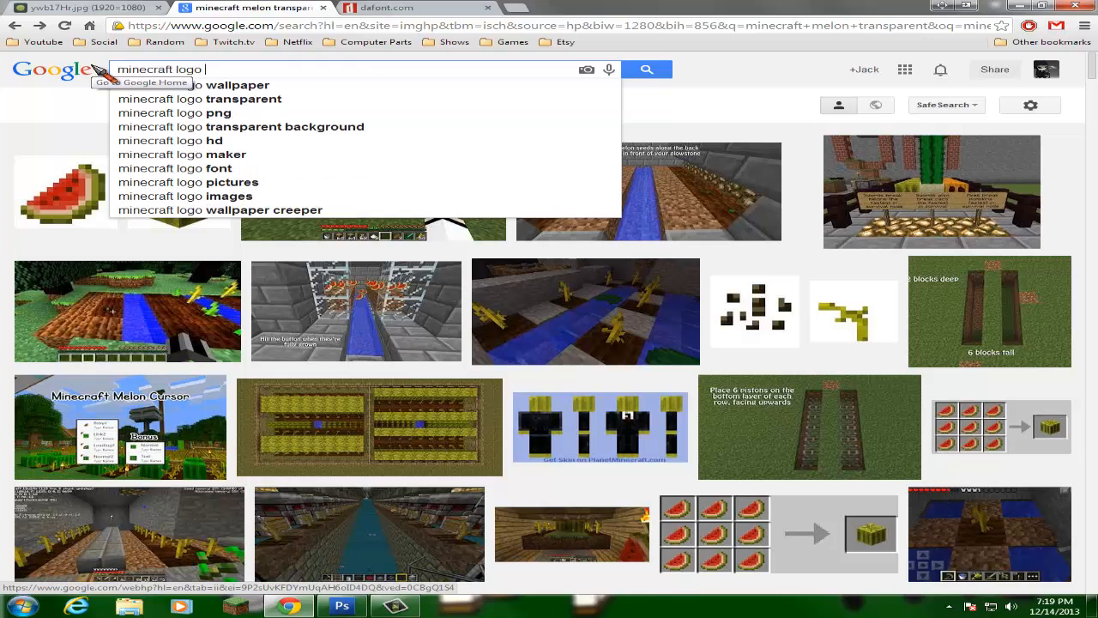
text(transparent)
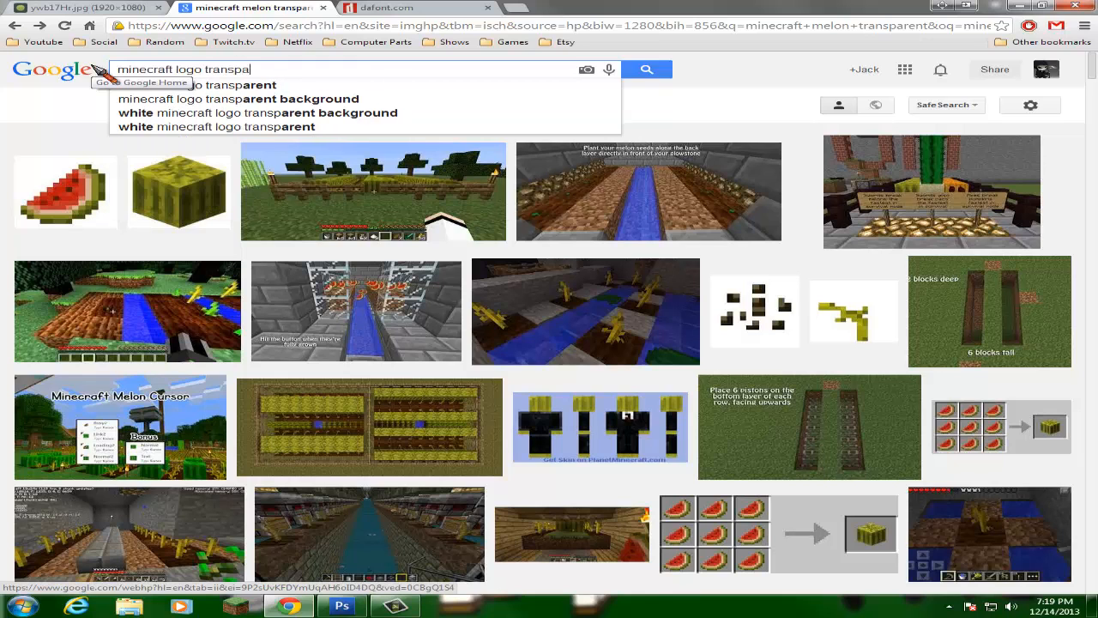
key(Return)
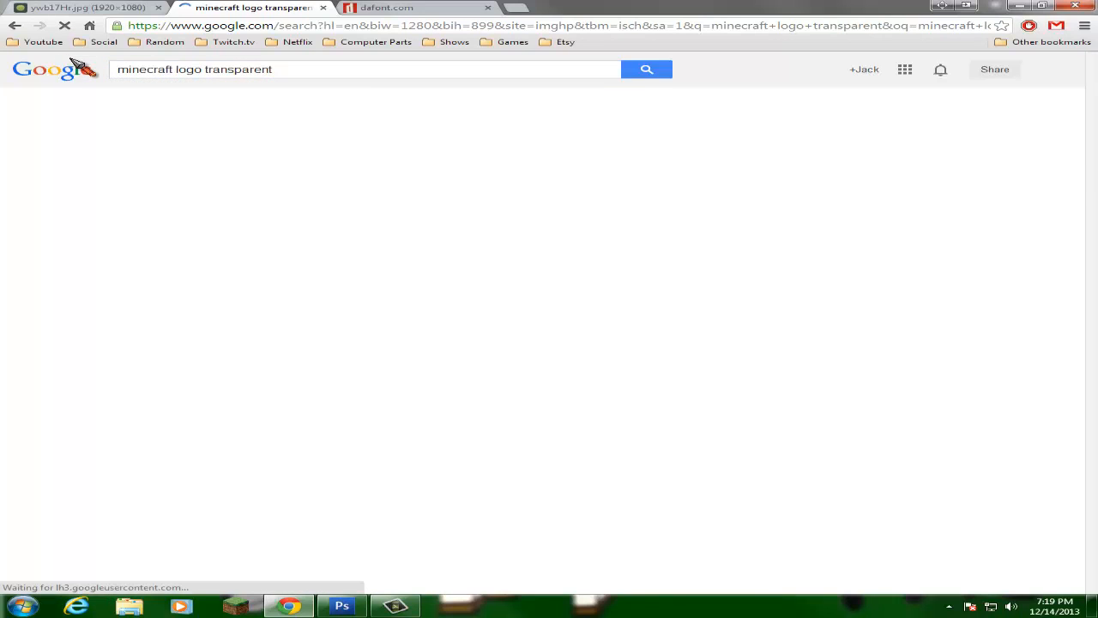
scroll(344, 275, down, 2)
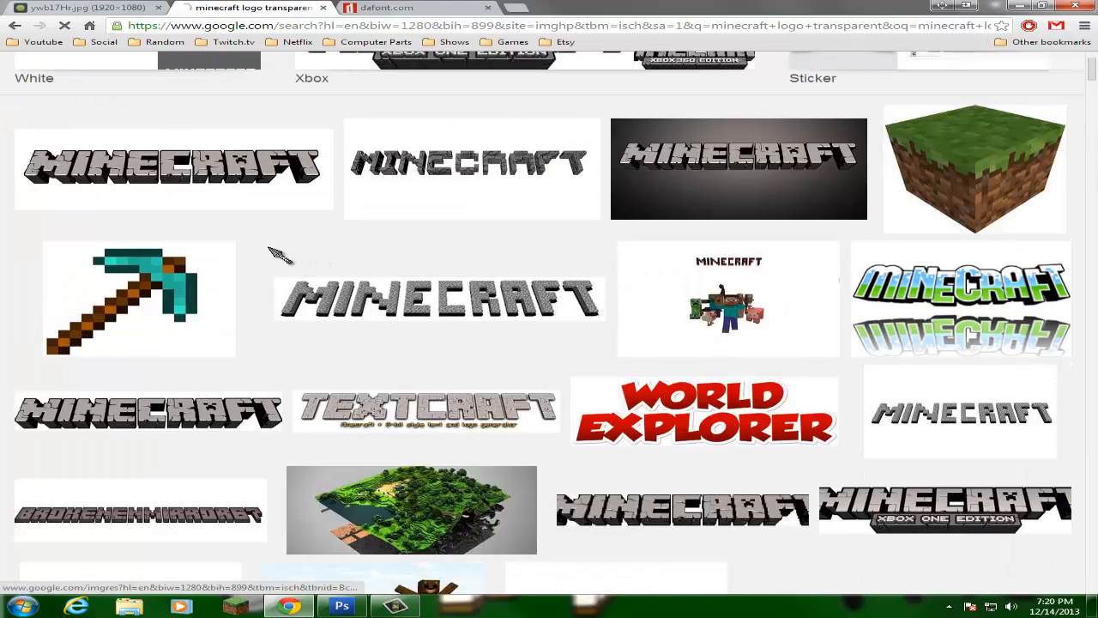
scroll(766, 403, down, 1)
scroll(772, 408, up, 3)
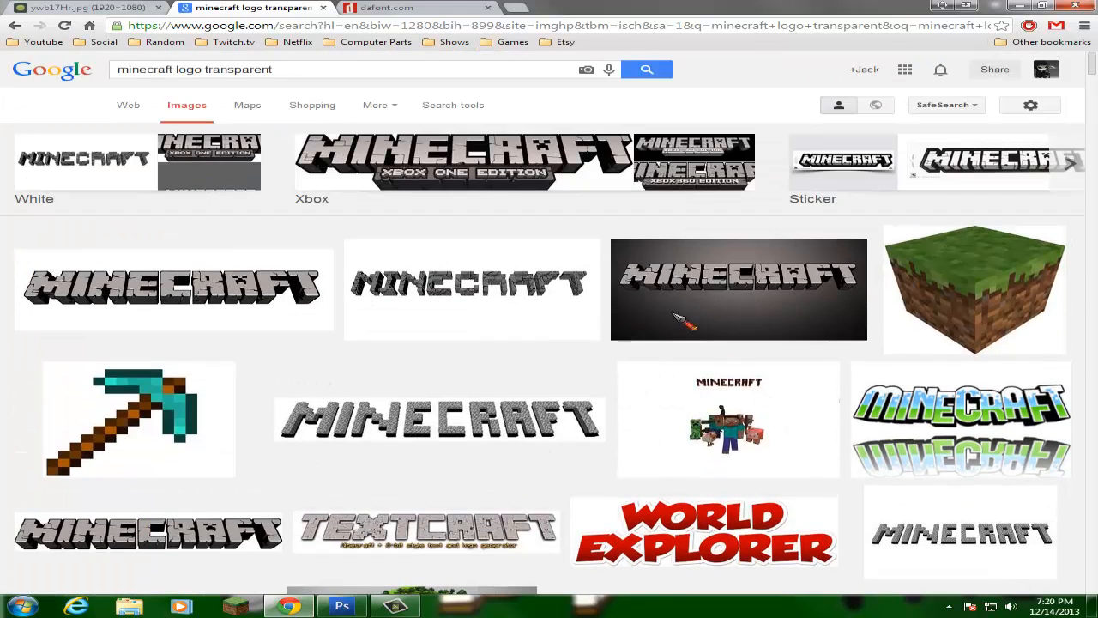
Step: Return to Photoshop and commit the placement of the melon image
click(360, 602)
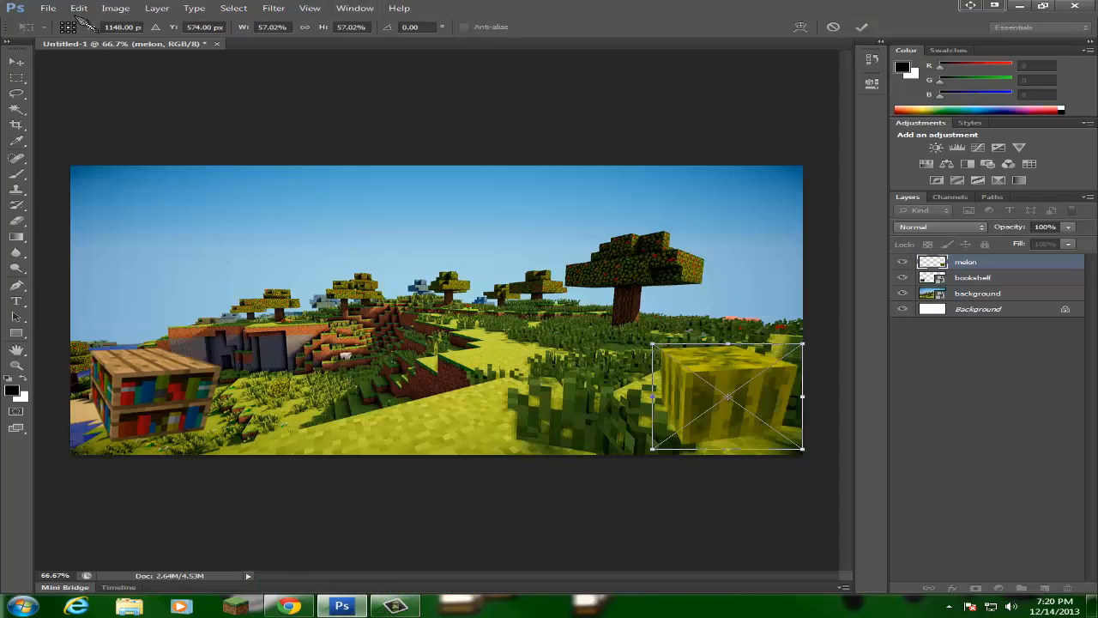
click(48, 9)
click(485, 273)
click(15, 62)
click(466, 228)
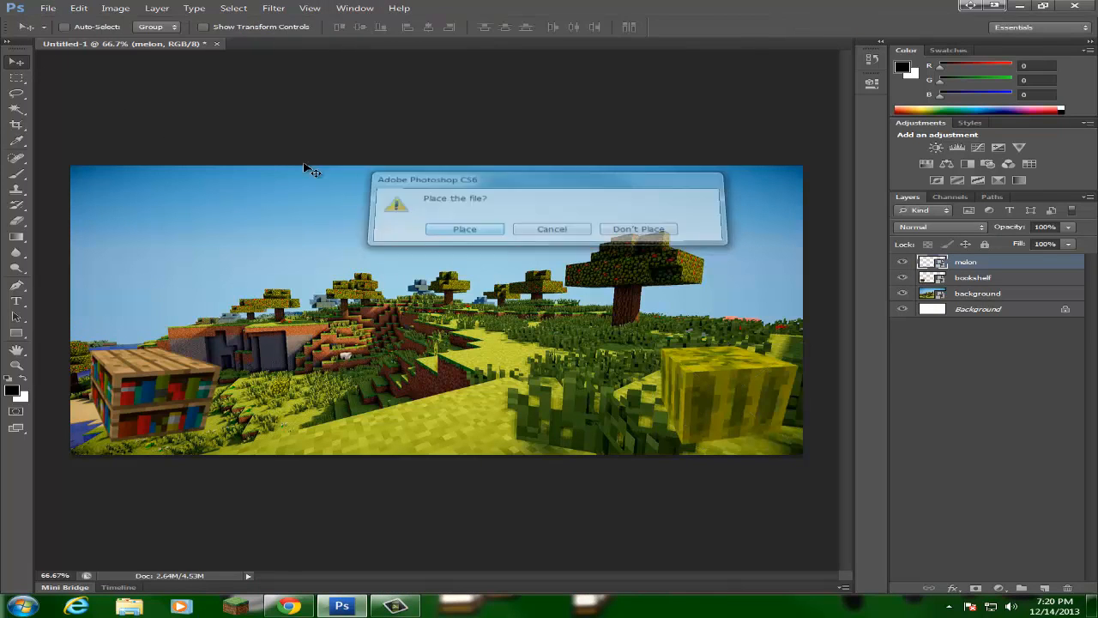
Step: Place the MinecraftLogo image and move it up to the canvas's top edge, roughly centred horizontally
click(48, 8)
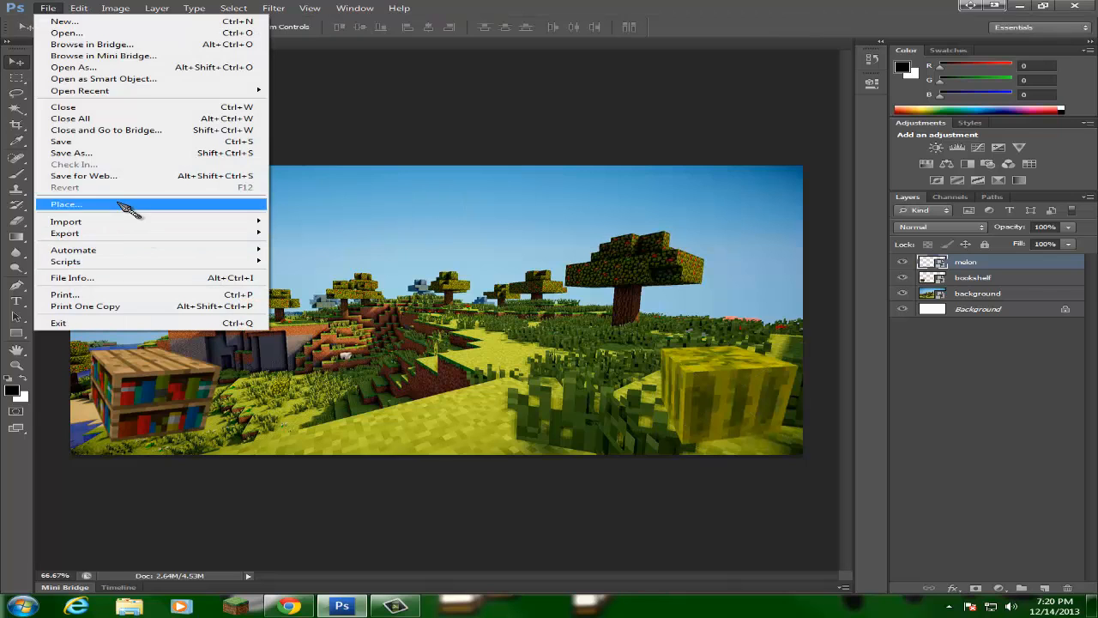
click(125, 209)
click(429, 287)
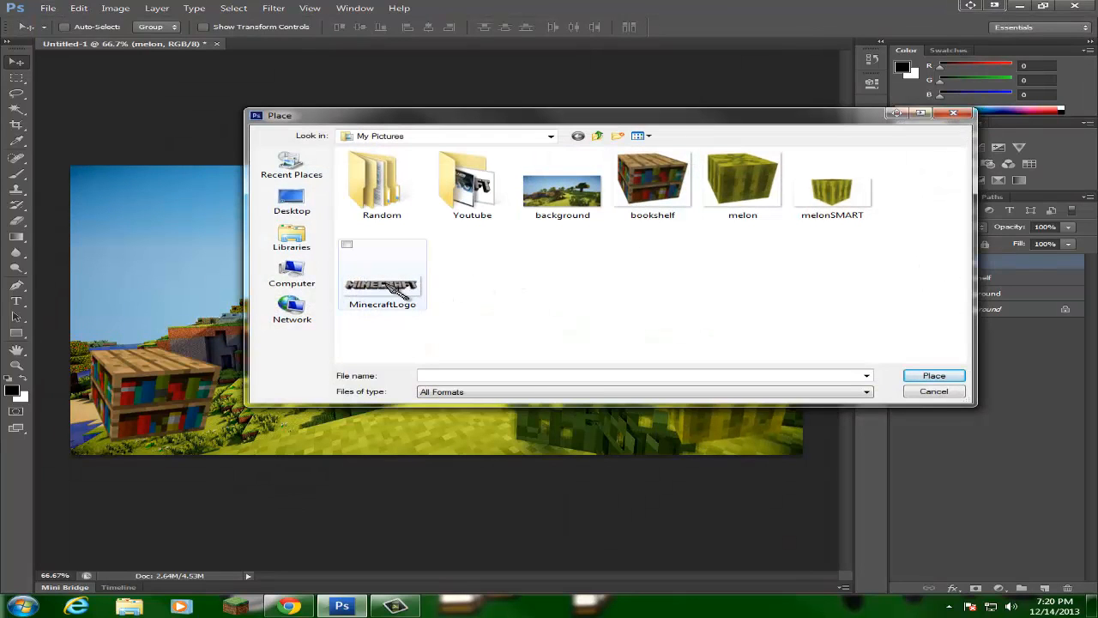
double_click(390, 290)
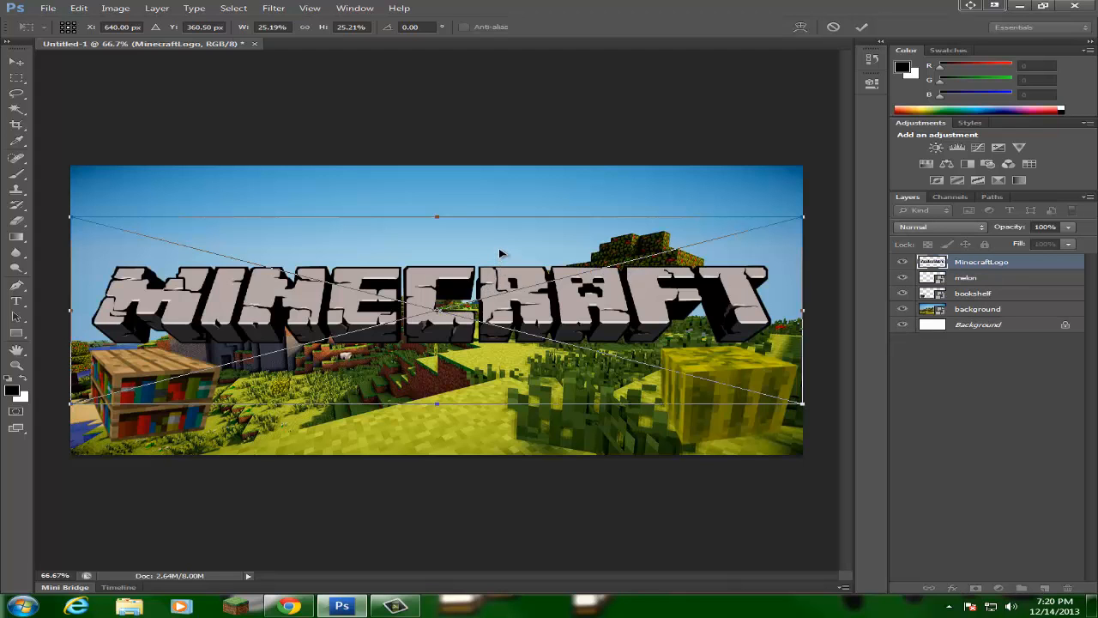
drag(501, 253, 503, 156)
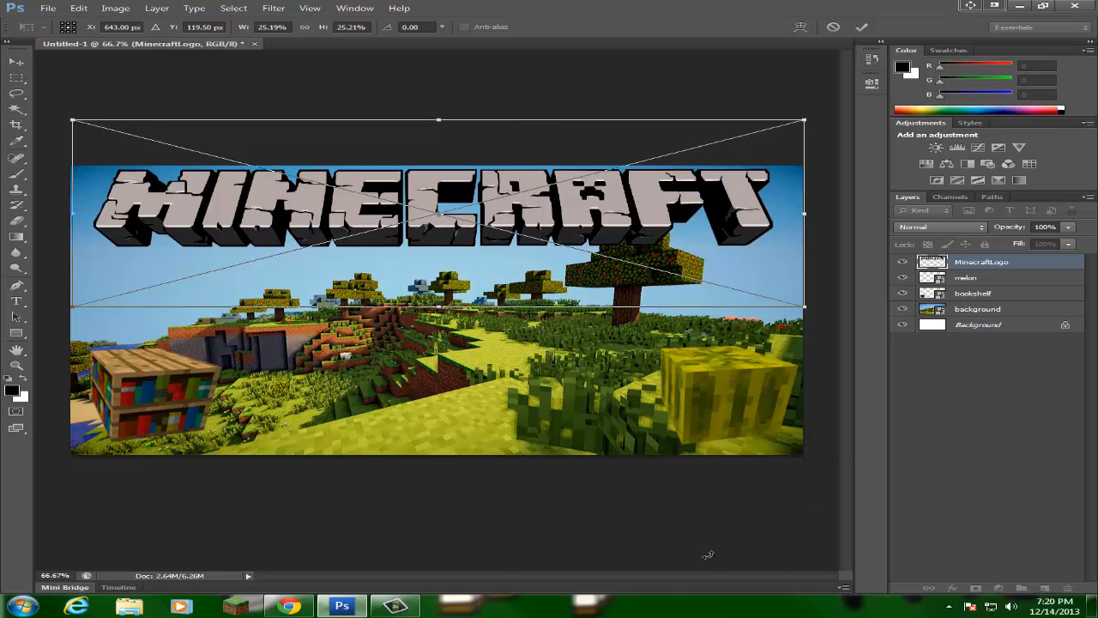
Step: Commit the placement of the MinecraftLogo image
click(16, 62)
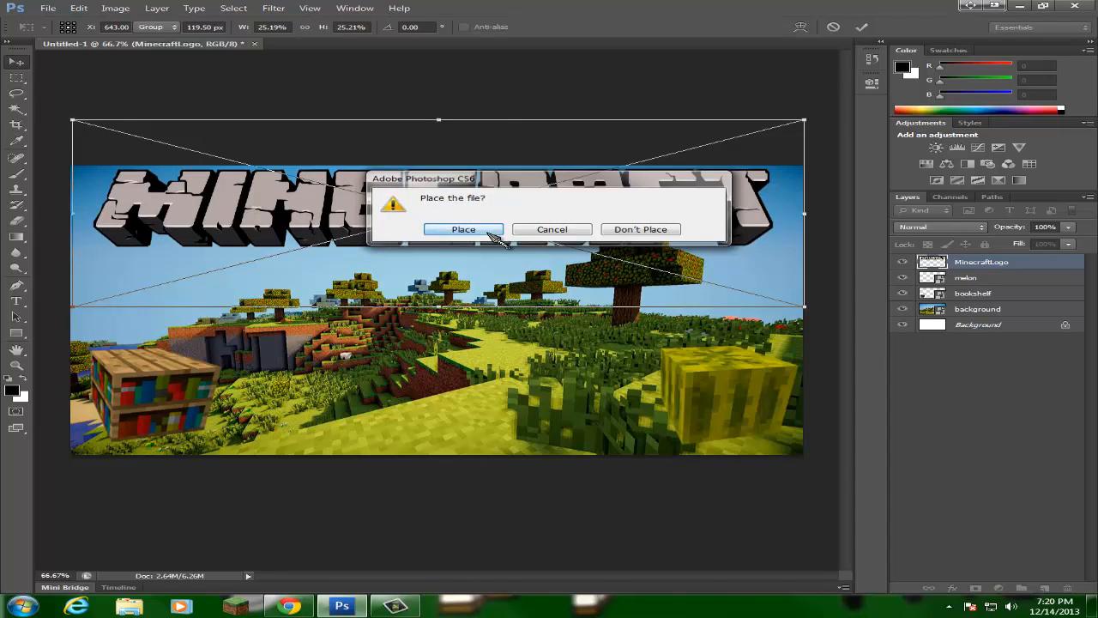
click(411, 228)
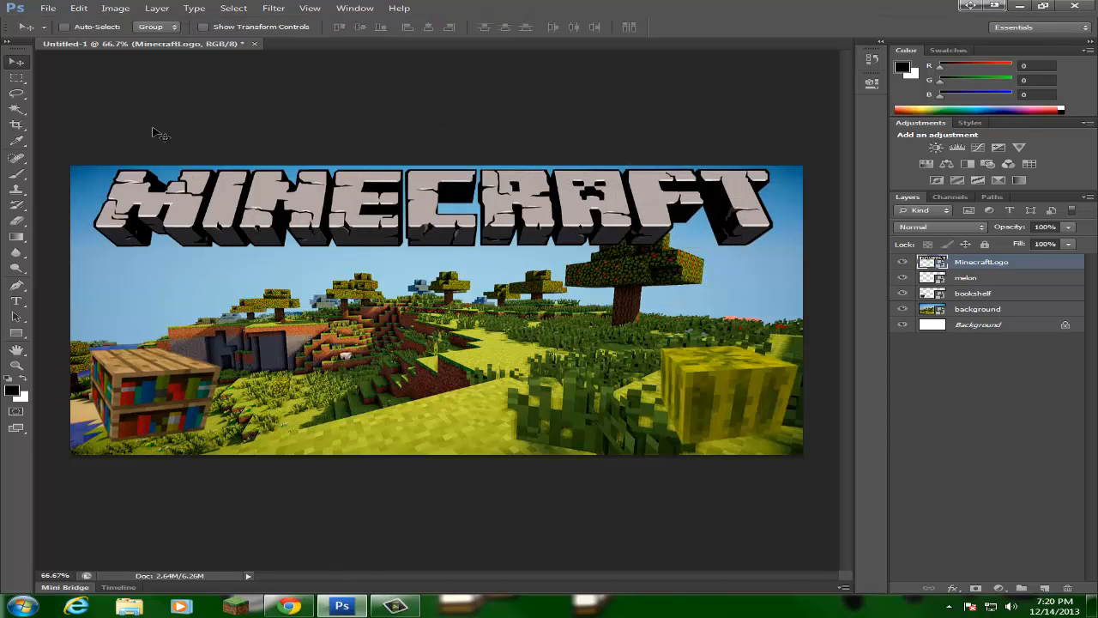
Step: Switch to Chrome and browse dafont.com's Fancy > Comic fonts through to the Obelix Pro entry on page 2
click(289, 606)
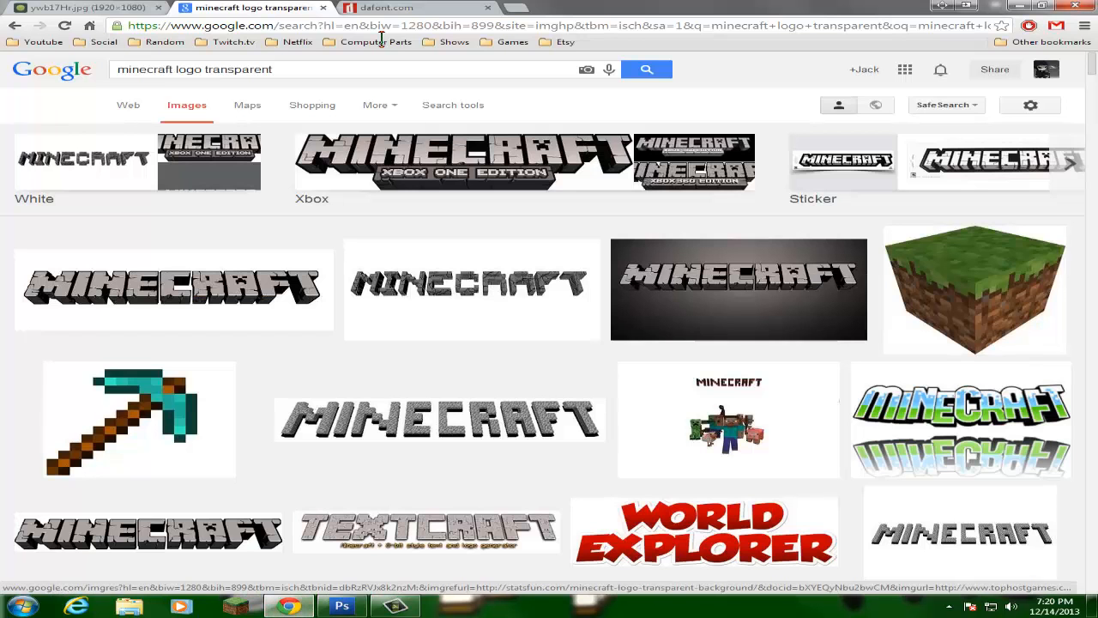
click(393, 8)
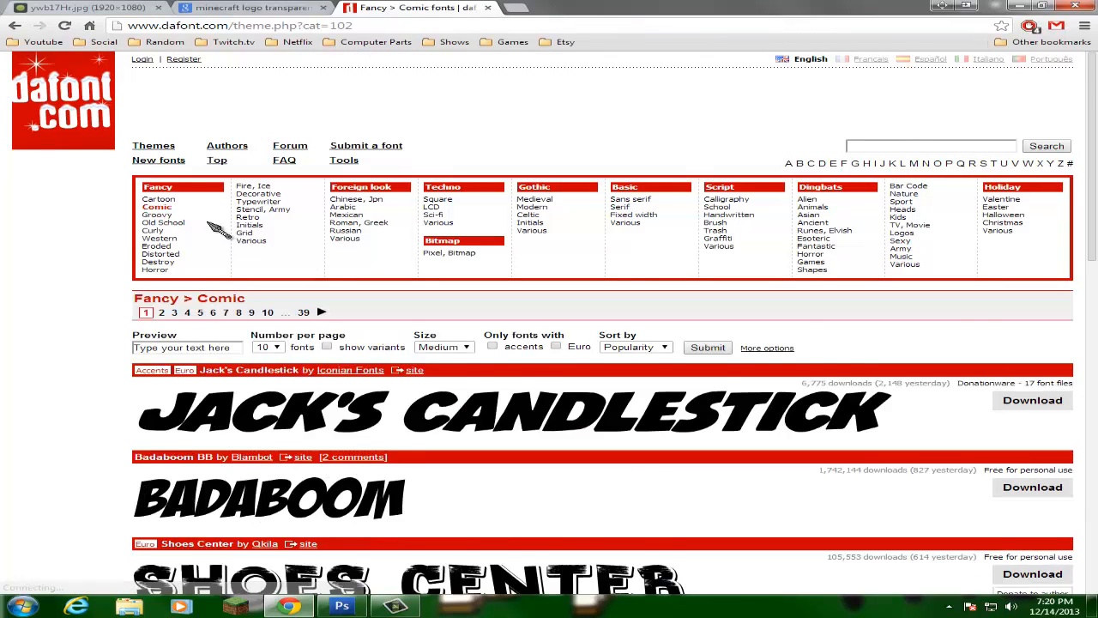
scroll(352, 279, down, 5)
scroll(348, 277, down, 4)
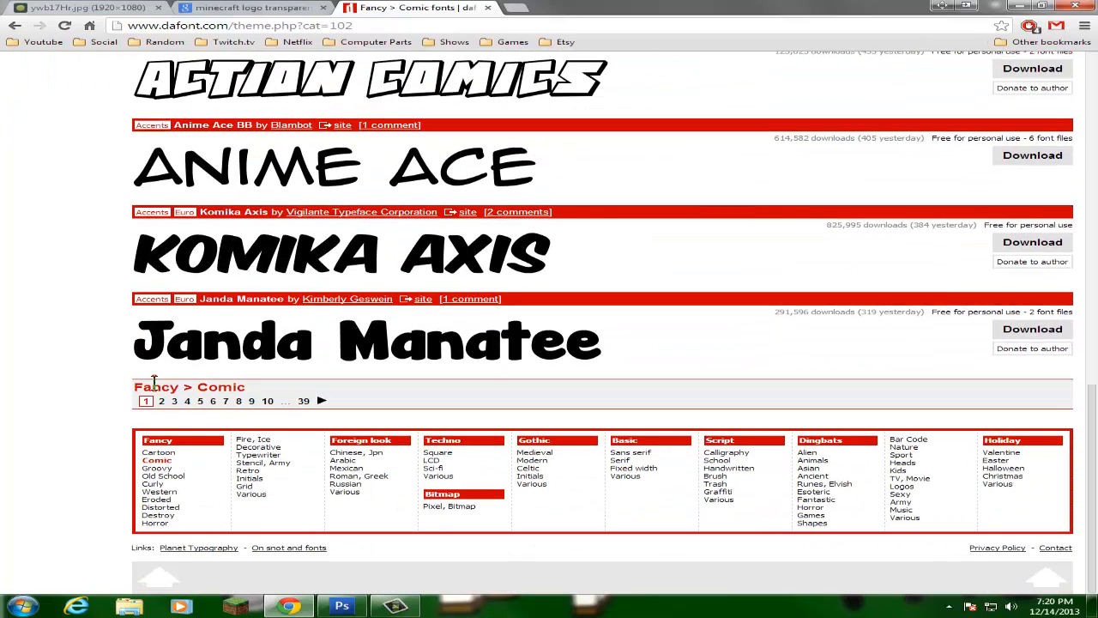
click(163, 401)
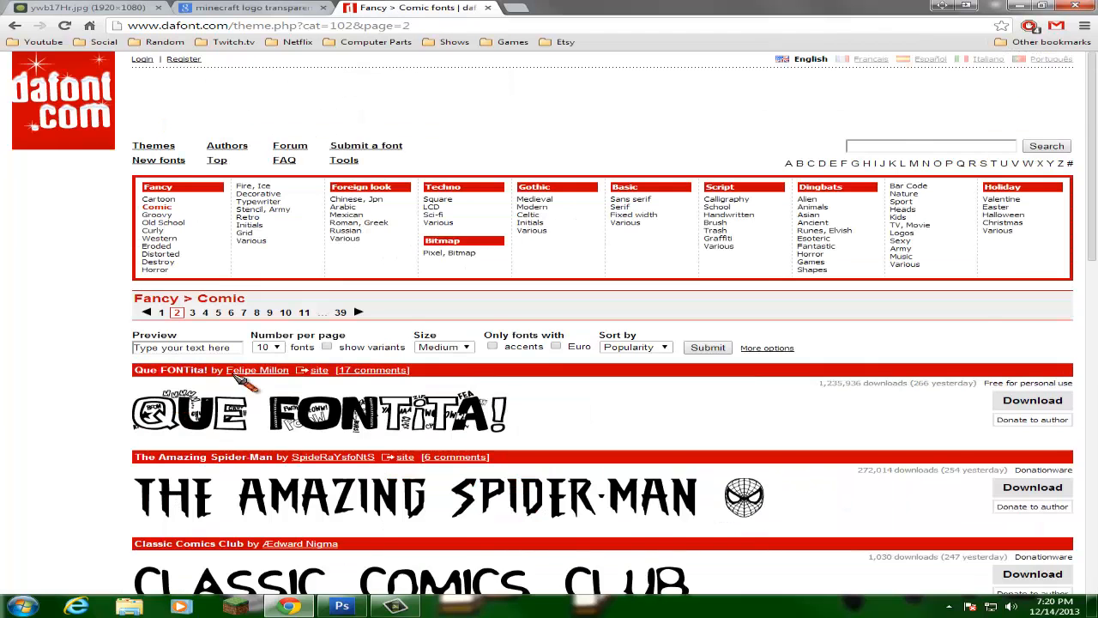
scroll(257, 371, down, 4)
scroll(283, 373, down, 1)
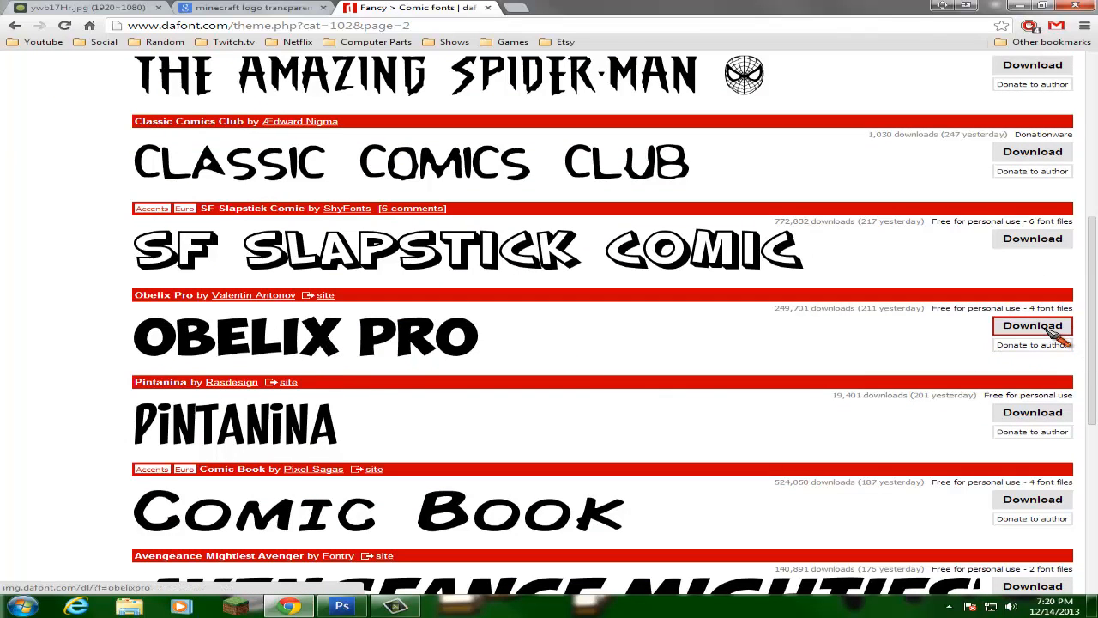
Step: Minimise Chrome and Photoshop and open the obelixpro archive from the desktop in WinRAR
click(1018, 6)
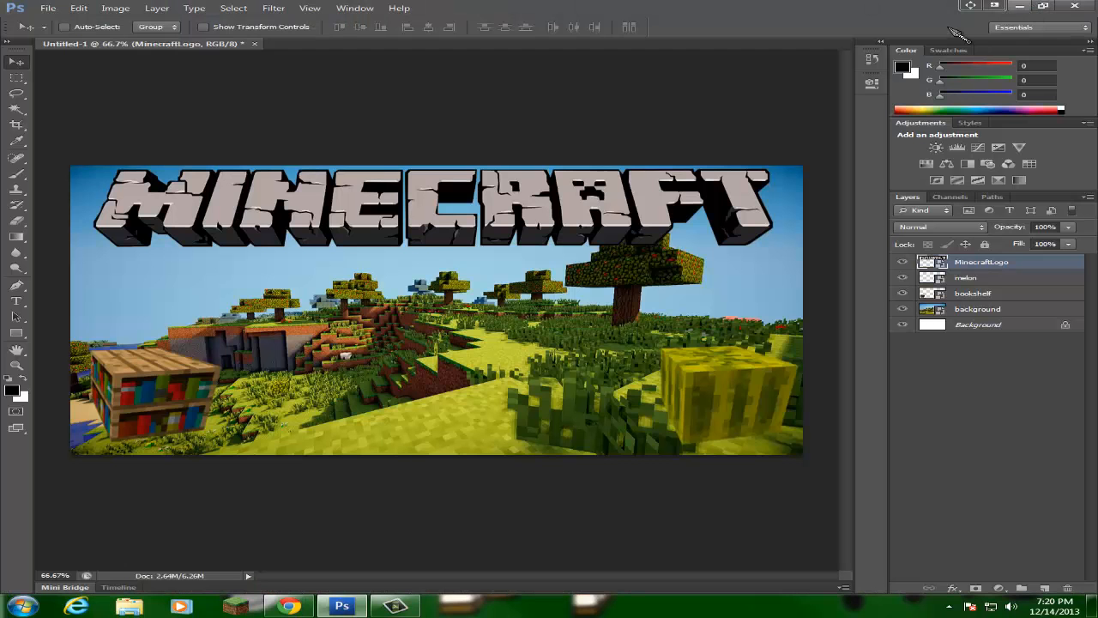
click(1018, 6)
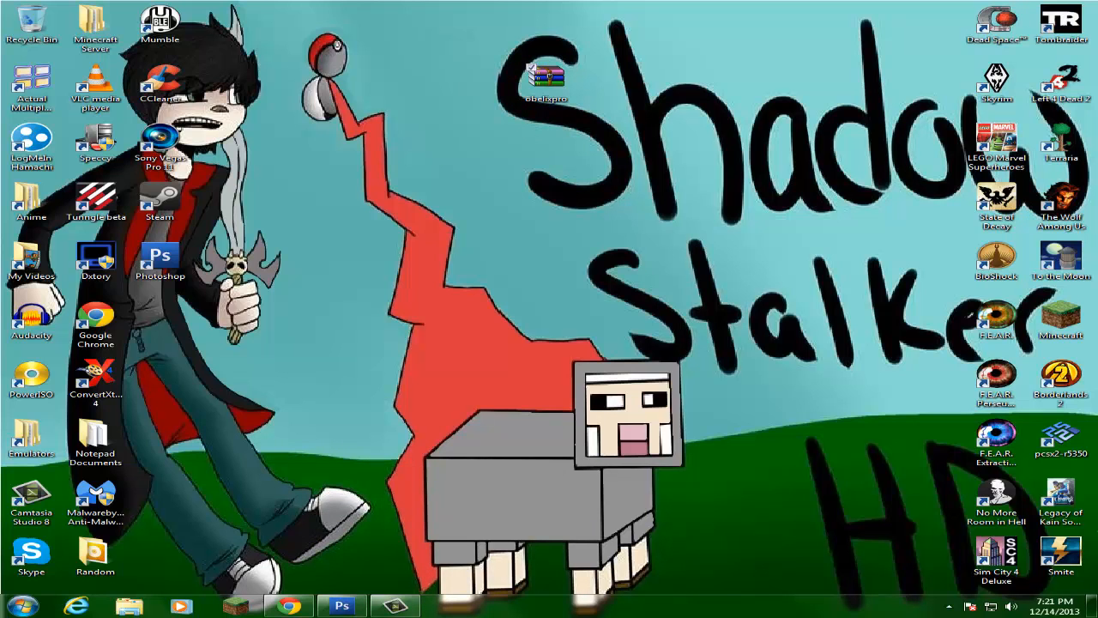
double_click(546, 79)
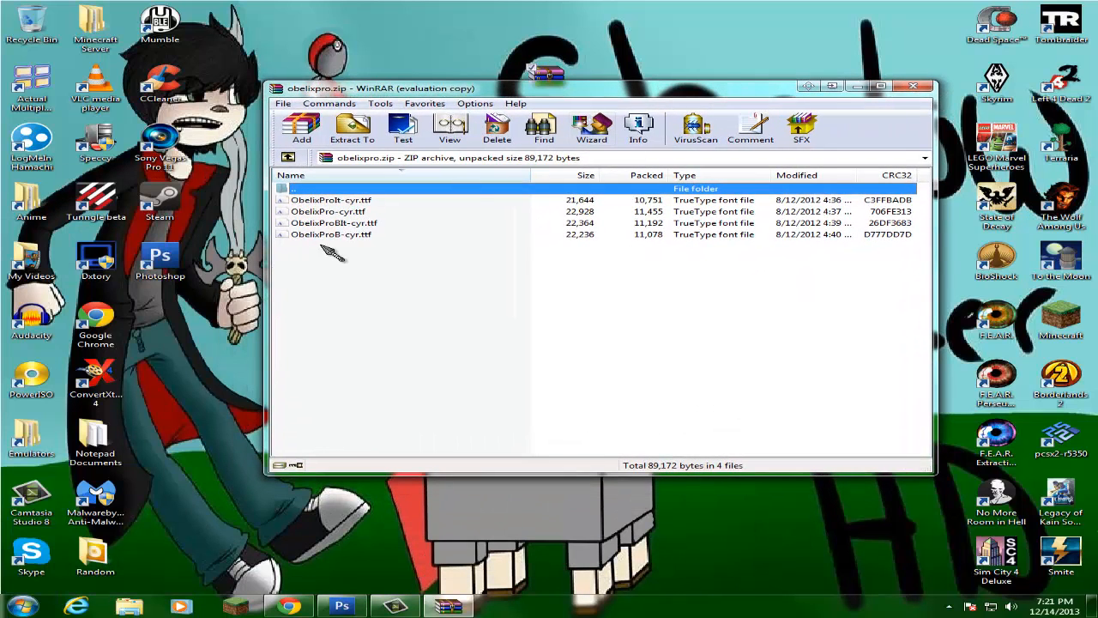
Step: Open the Windows Fonts folder from the Control Panel's Appearance and Personalization category
click(24, 606)
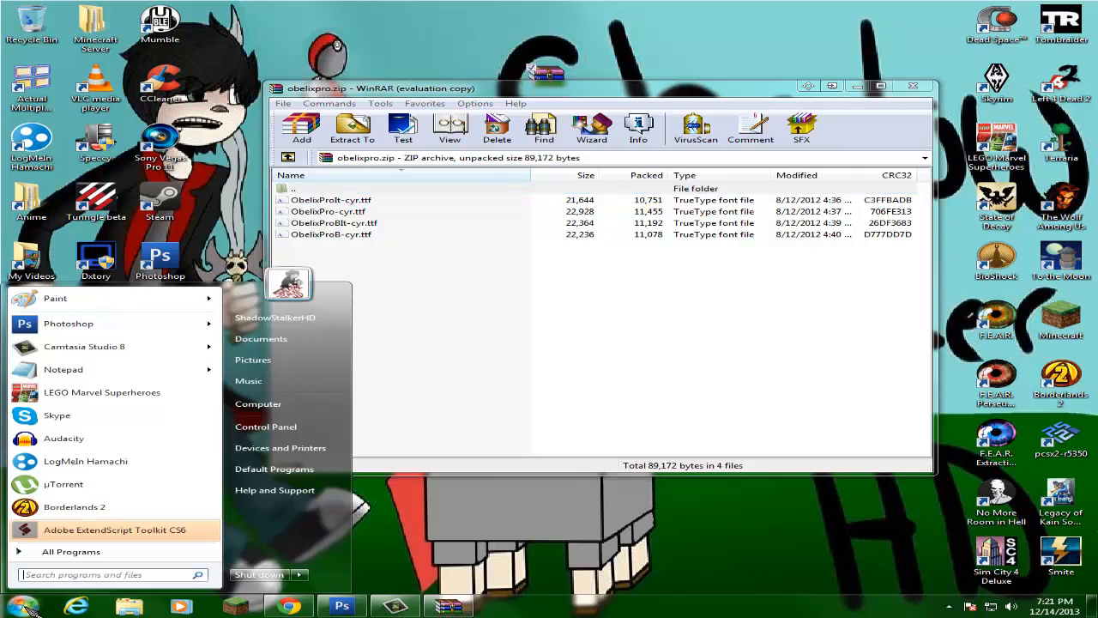
click(309, 433)
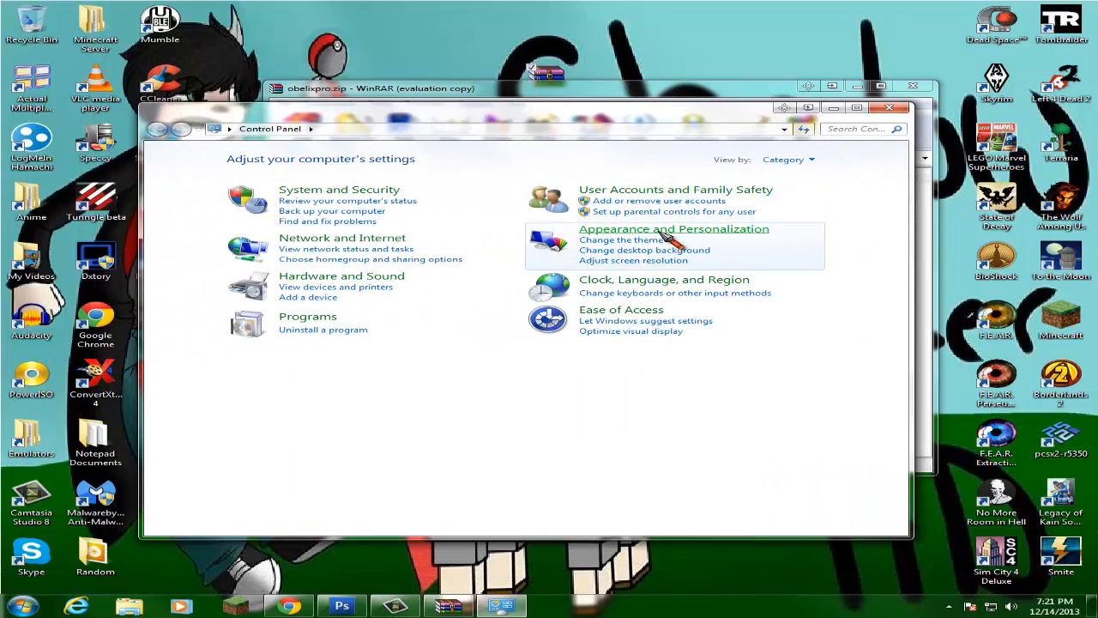
click(659, 231)
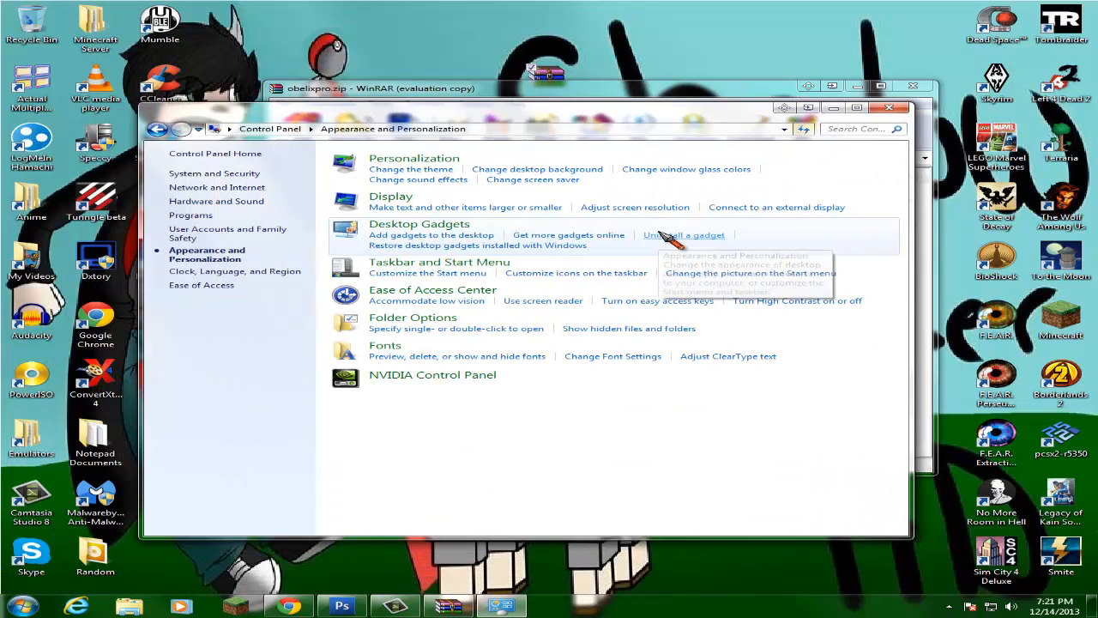
click(390, 348)
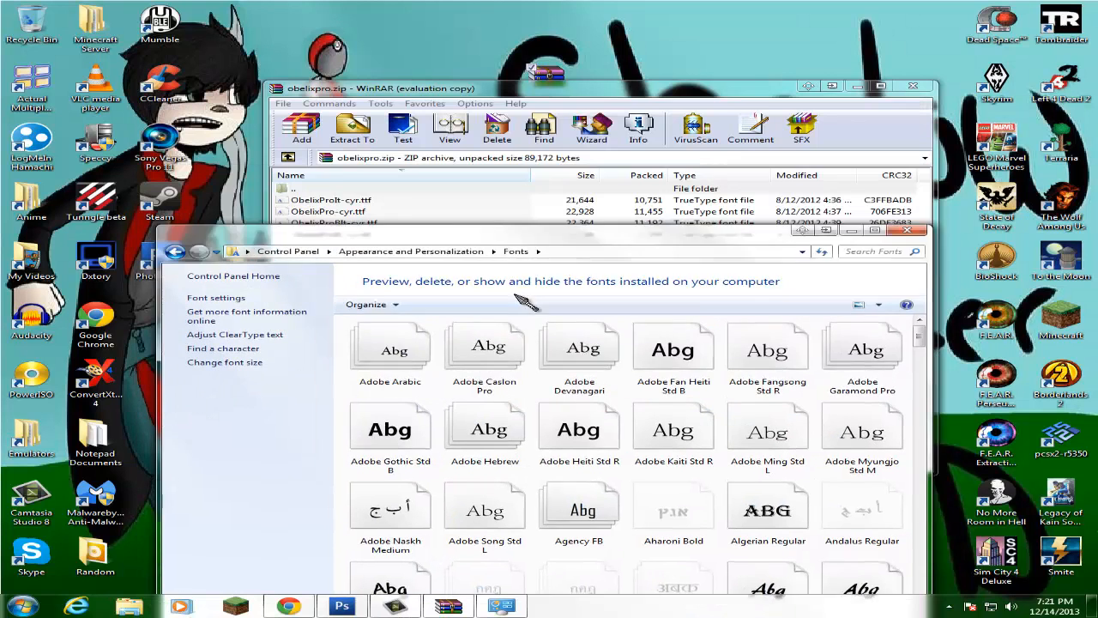
Step: Select the four Obelix Pro font files in the archive, and close the archive and Fonts windows
drag(515, 294, 518, 296)
drag(363, 254, 326, 196)
drag(335, 204, 463, 268)
click(913, 87)
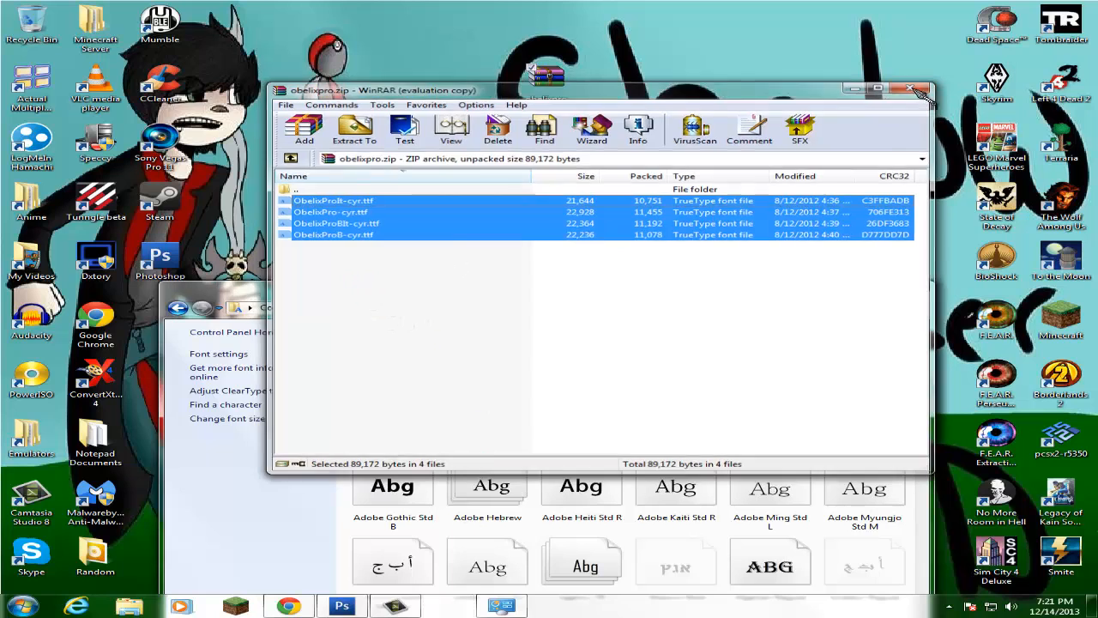
click(917, 297)
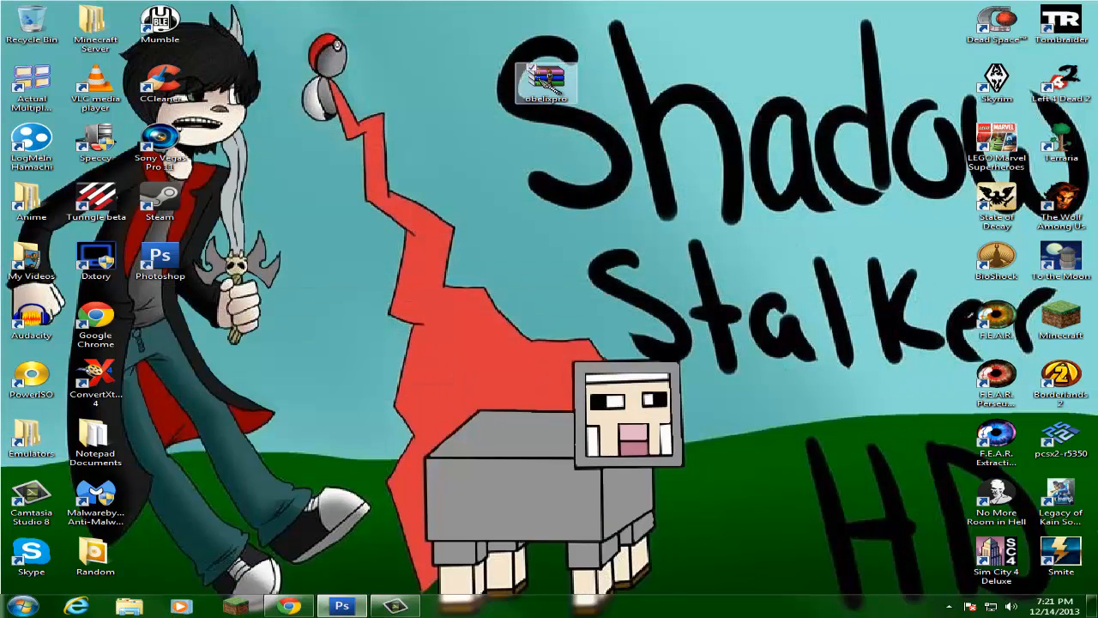
click(547, 80)
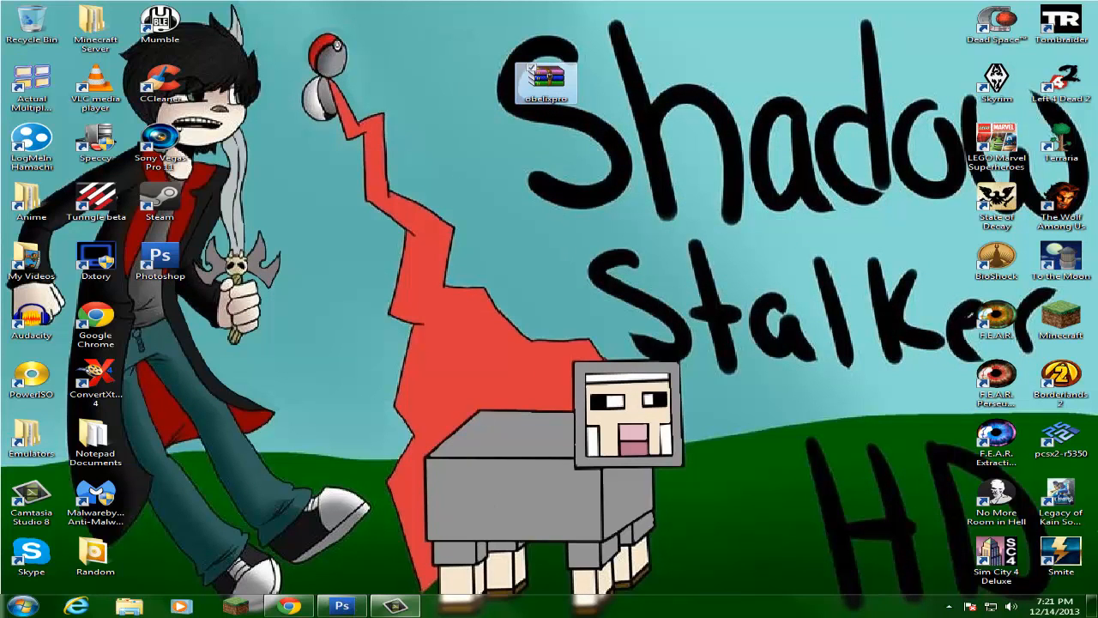
Step: Return to Photoshop and draw a horizontal text box across the canvas just below the Minecraft logo
click(343, 606)
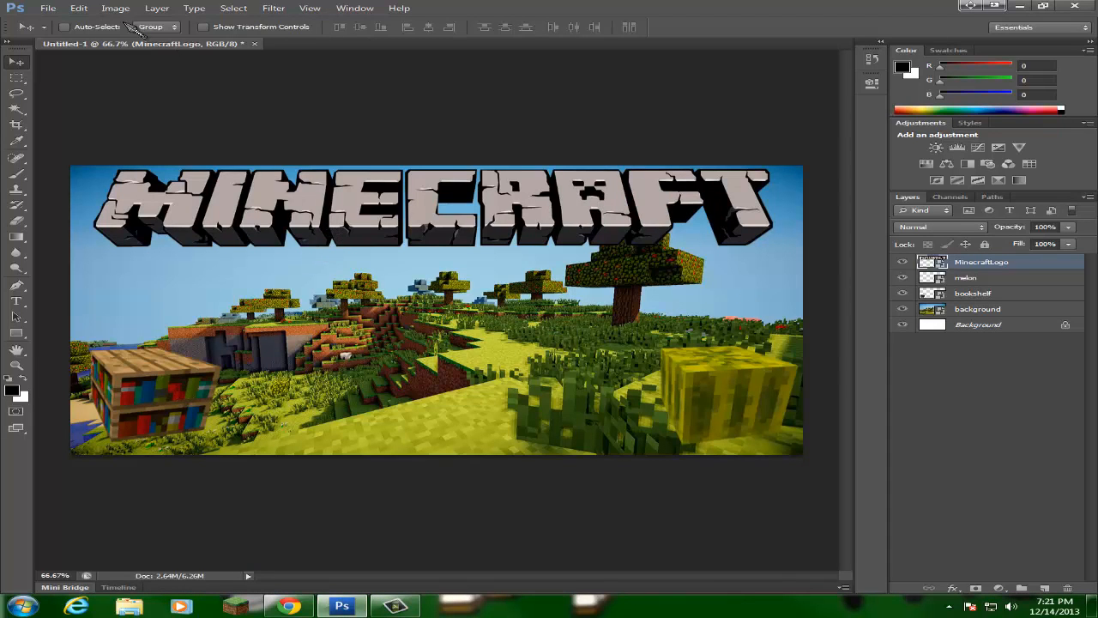
click(18, 318)
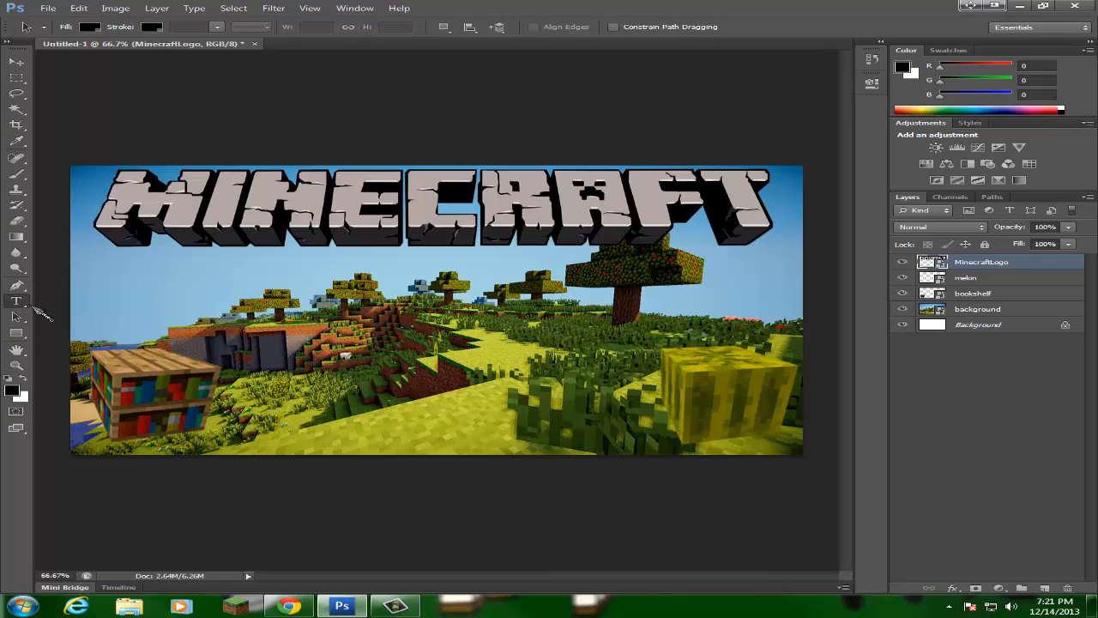
click(16, 301)
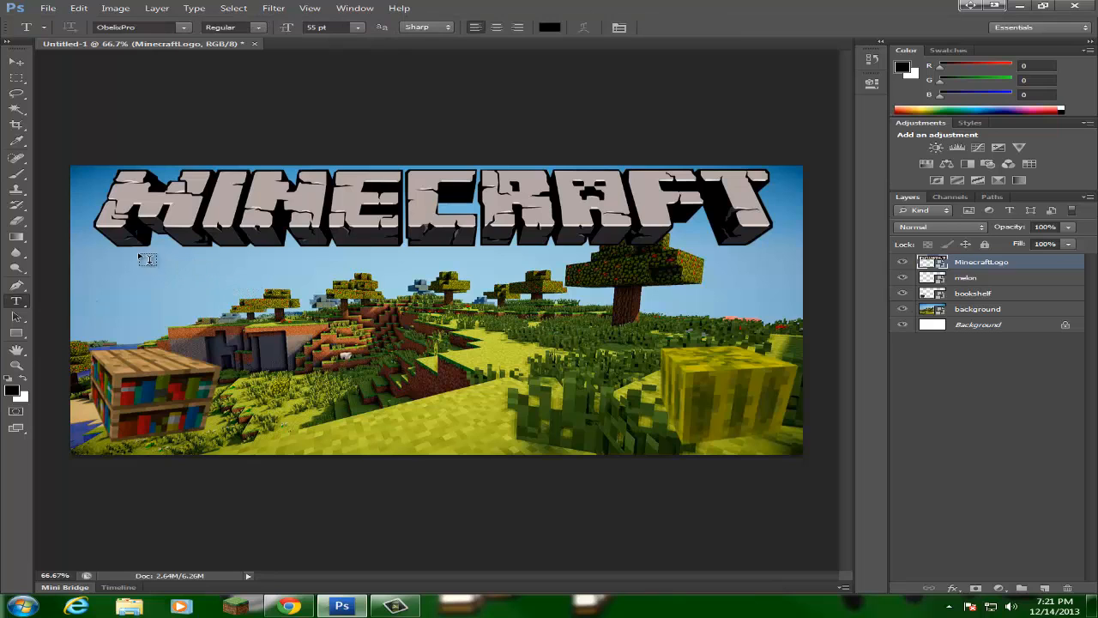
drag(138, 253, 686, 342)
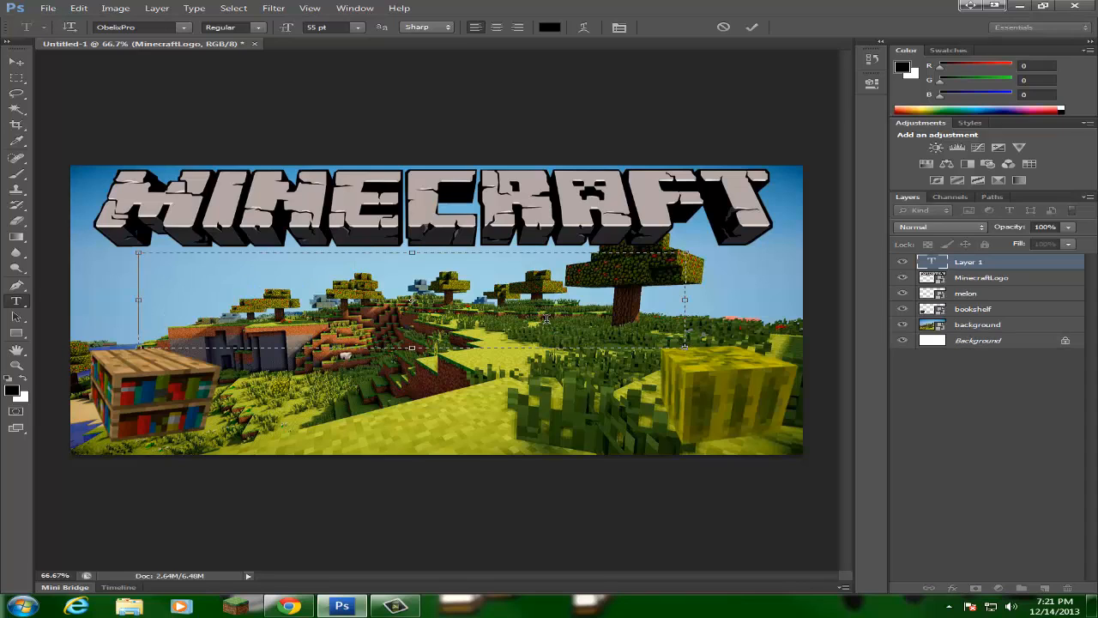
Step: Enter "Hide n' Seek" in ObelixPro Regular at 55 pt, widening the text box to the canvas's right edge
text(HIDE)
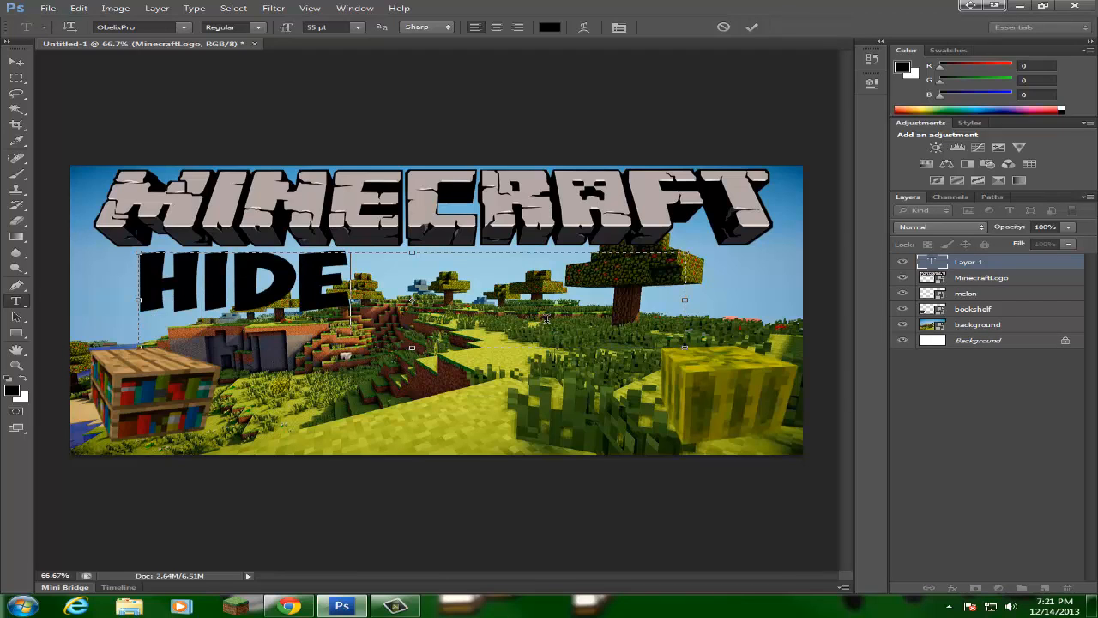
text( N')
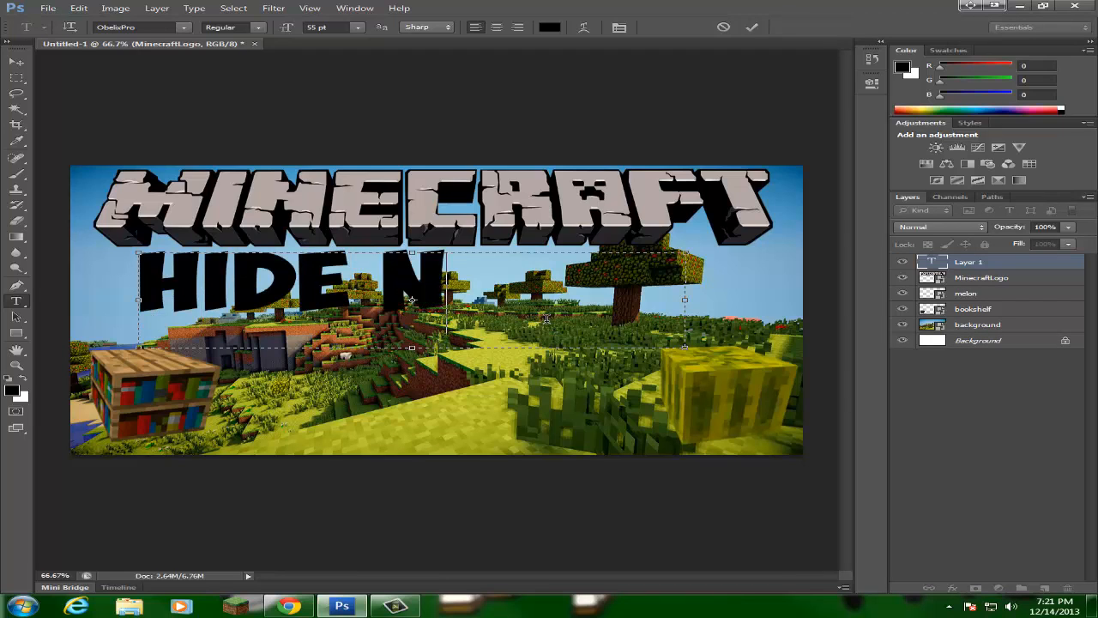
text(S)
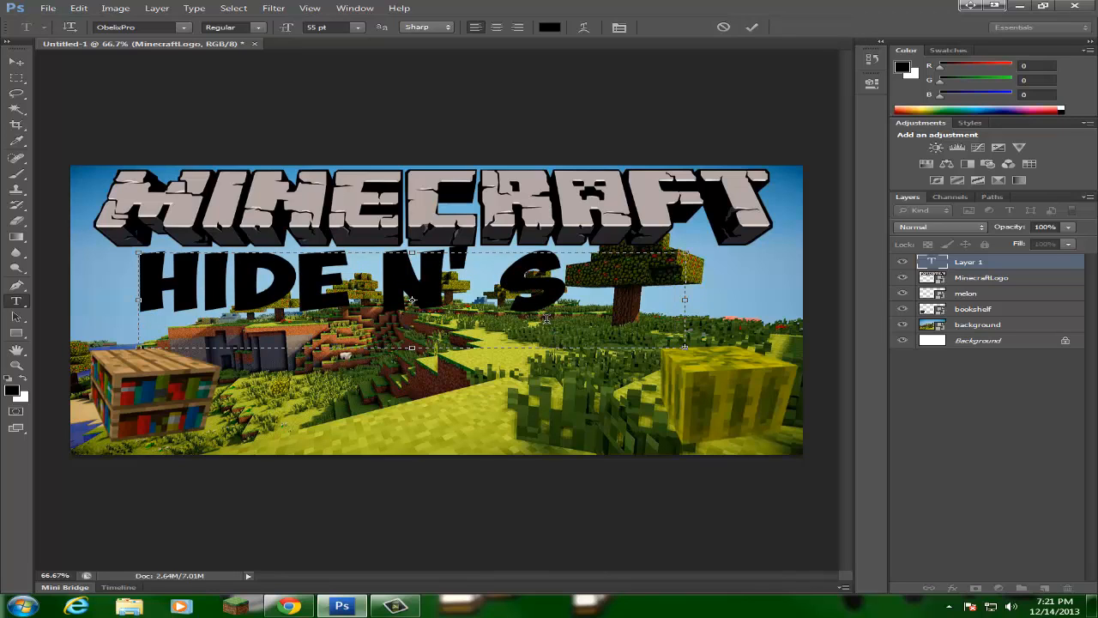
key(BackSpace)
key(BackSpace)
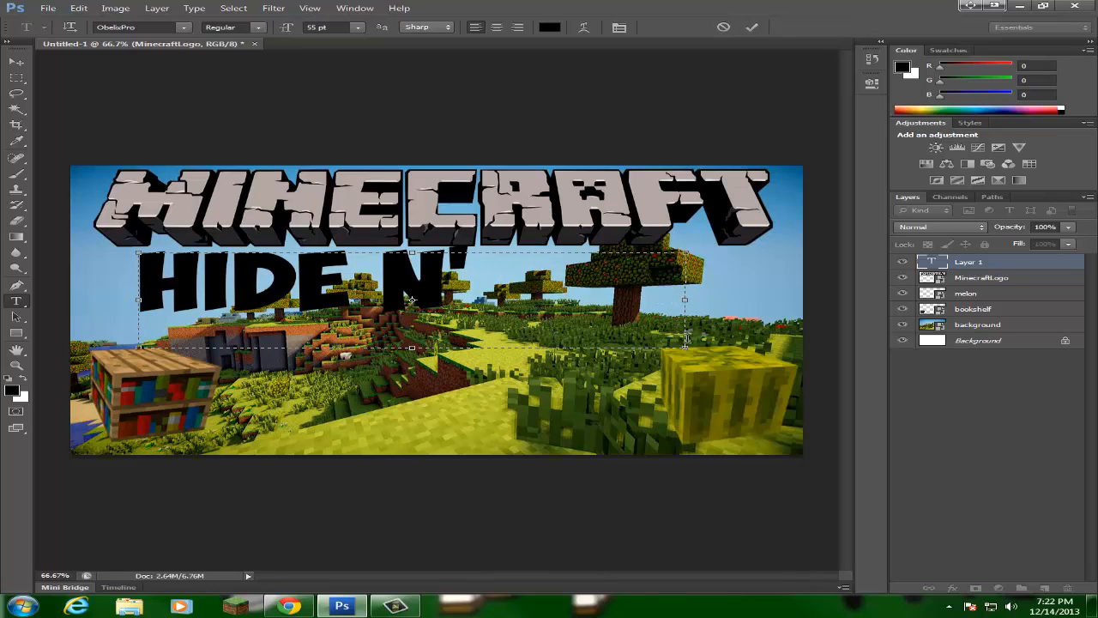
drag(686, 347, 811, 347)
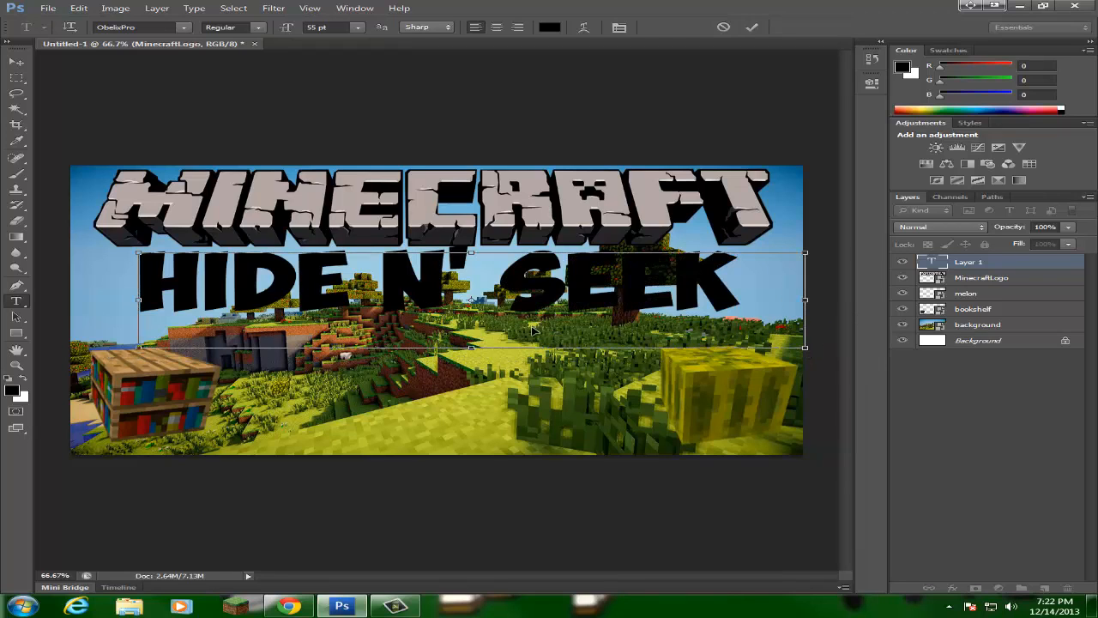
Step: Move the "Hide n' Seek" text slightly down and left to clear the logo, and commit the text
mouse_move(532, 331)
mouse_down()
mouse_move(509, 359)
mouse_move(508, 340)
mouse_move(525, 335)
mouse_up()
key(ctrl+z)
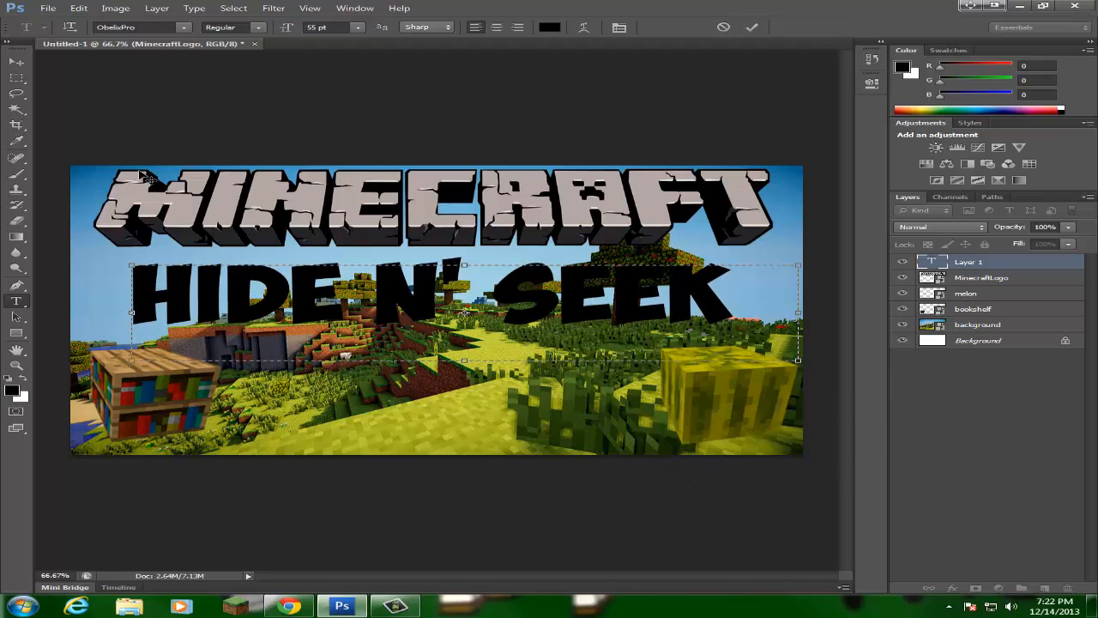
click(15, 62)
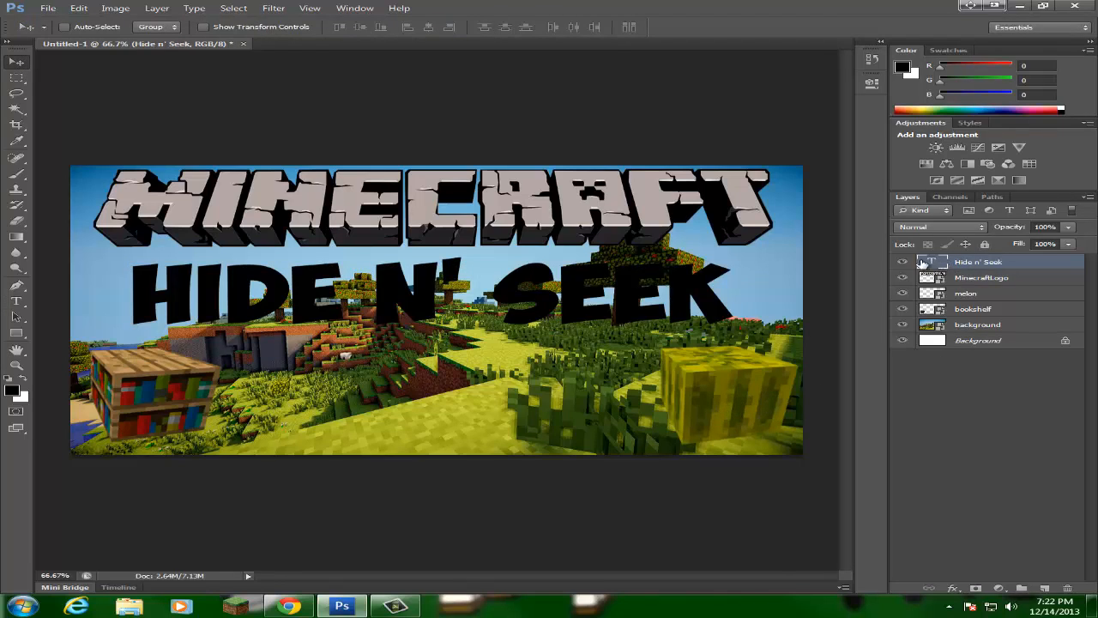
Step: Add a Gradient Overlay layer style to the Hide n' Seek text layer, keeping its settings dialog open
right_click(996, 266)
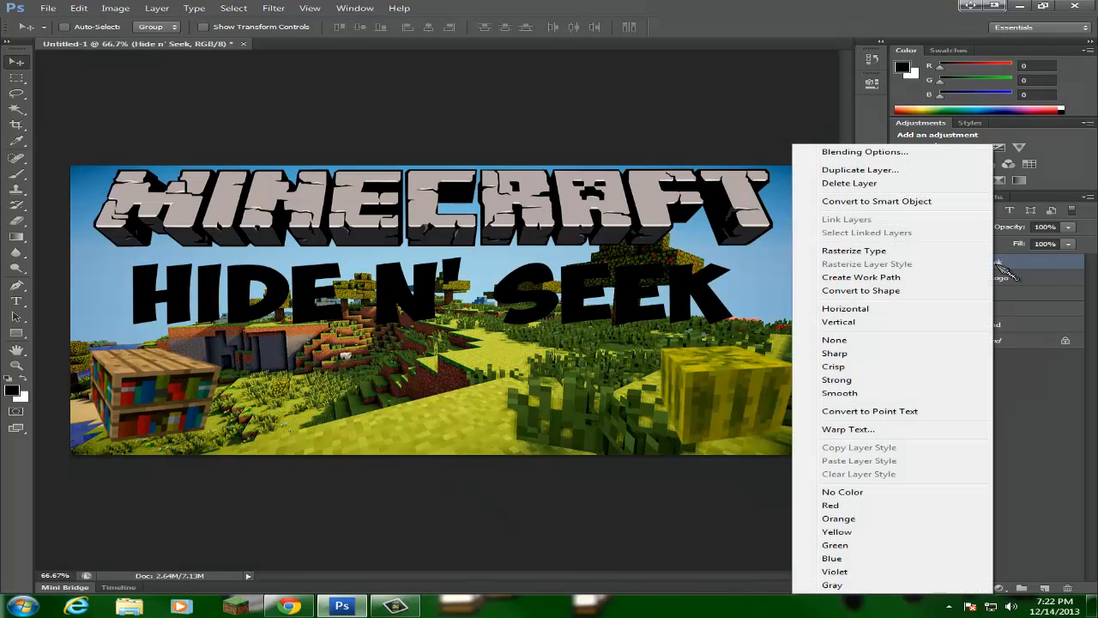
click(833, 155)
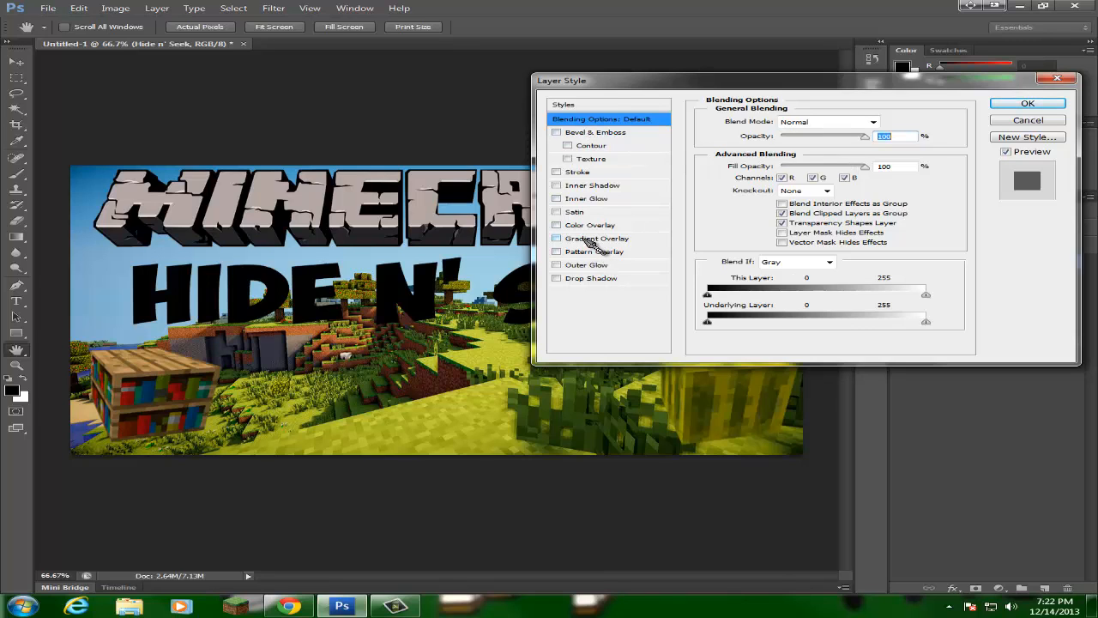
click(592, 239)
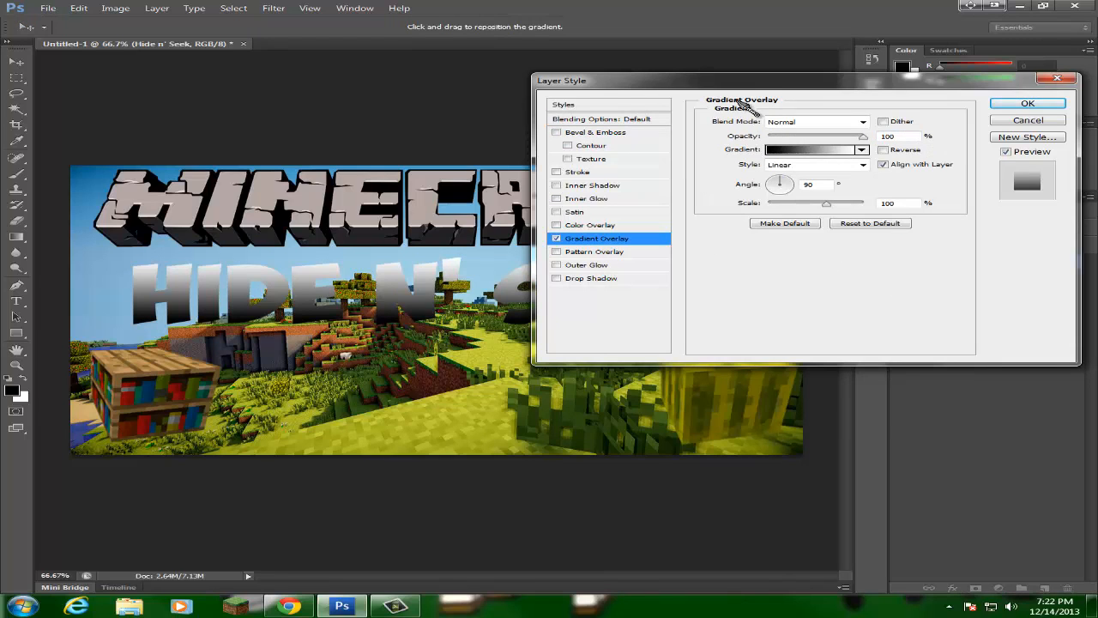
drag(742, 83, 722, 148)
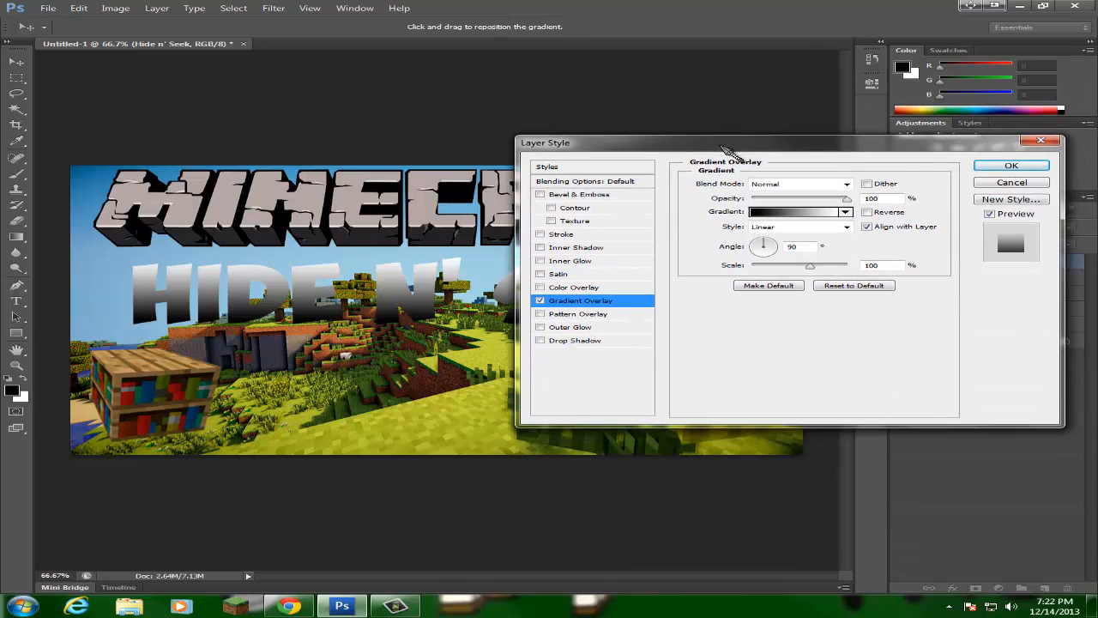
Step: Change the overlay gradient's black starting colour stop to bright cyan (5dffee)
click(789, 213)
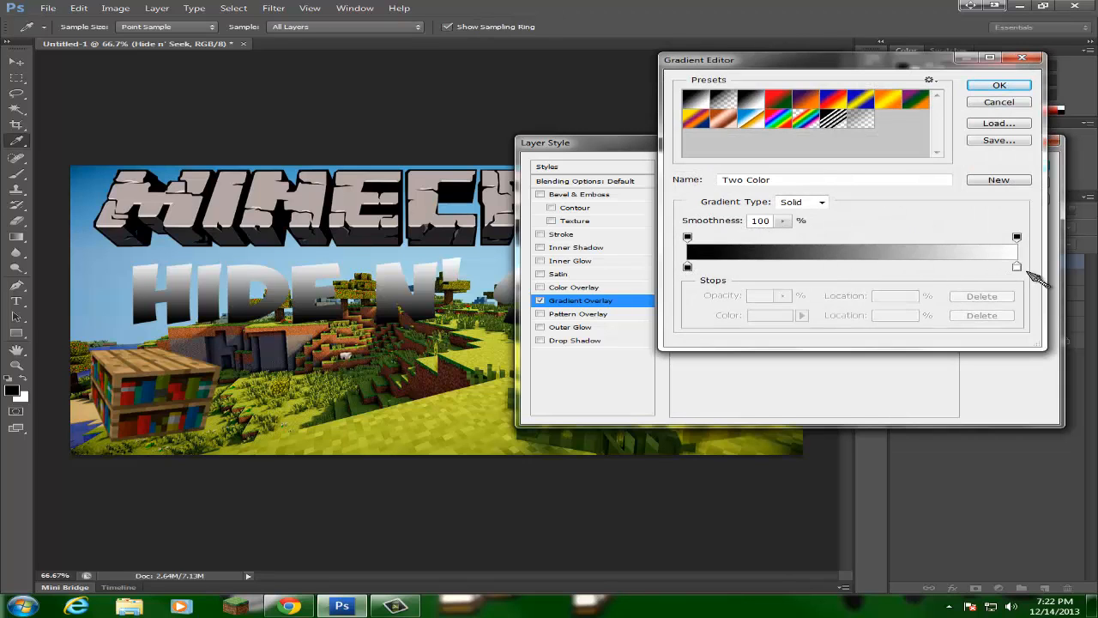
double_click(687, 267)
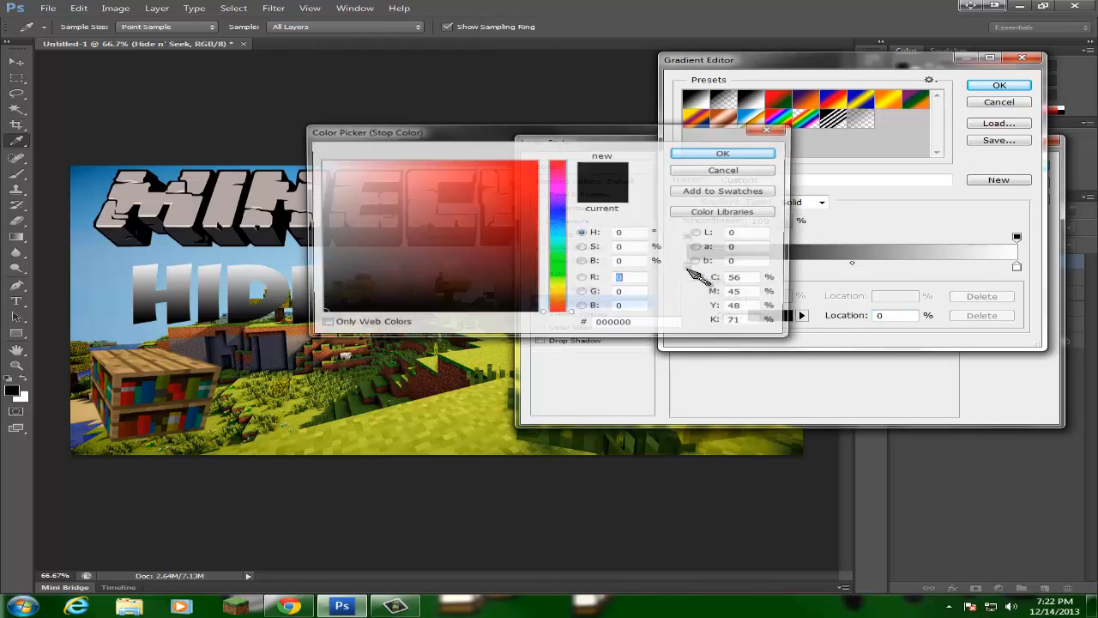
drag(539, 138, 787, 107)
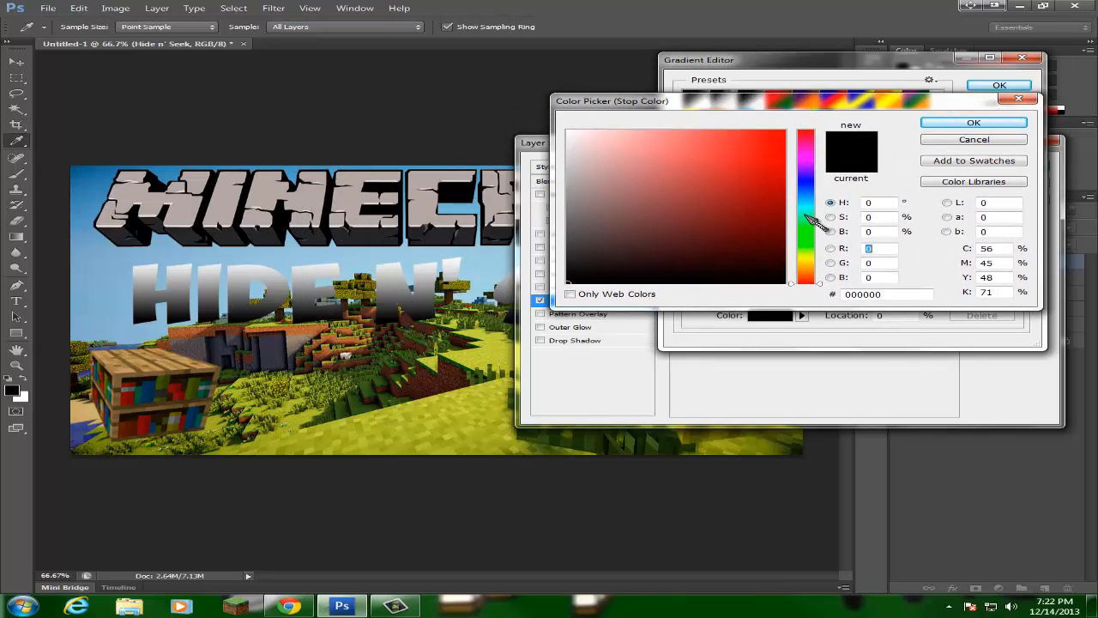
click(809, 211)
click(809, 208)
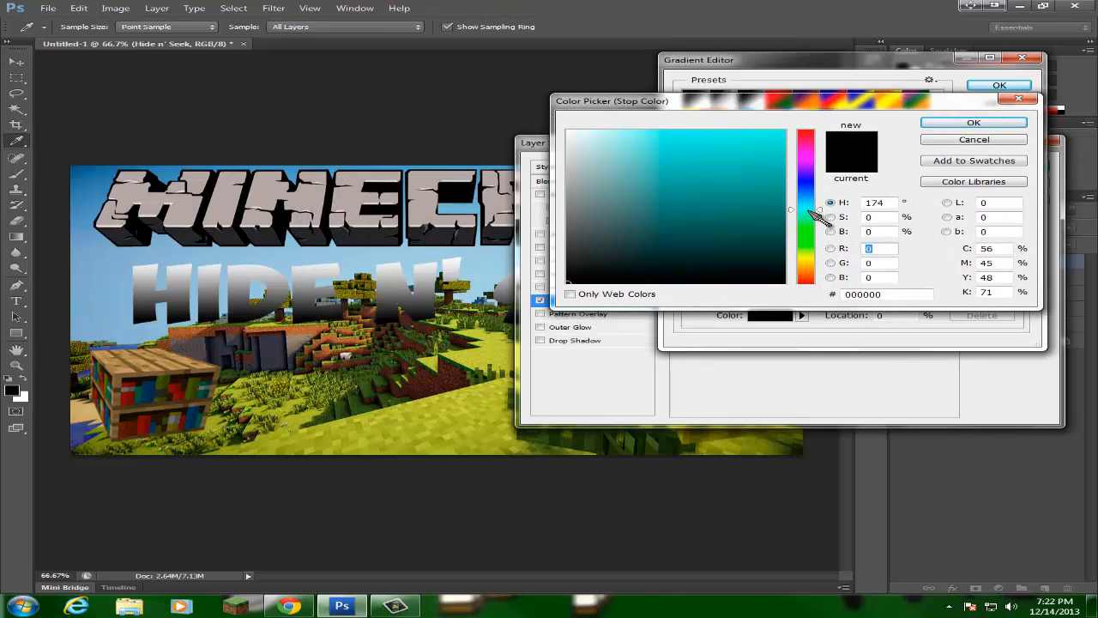
drag(695, 155, 705, 129)
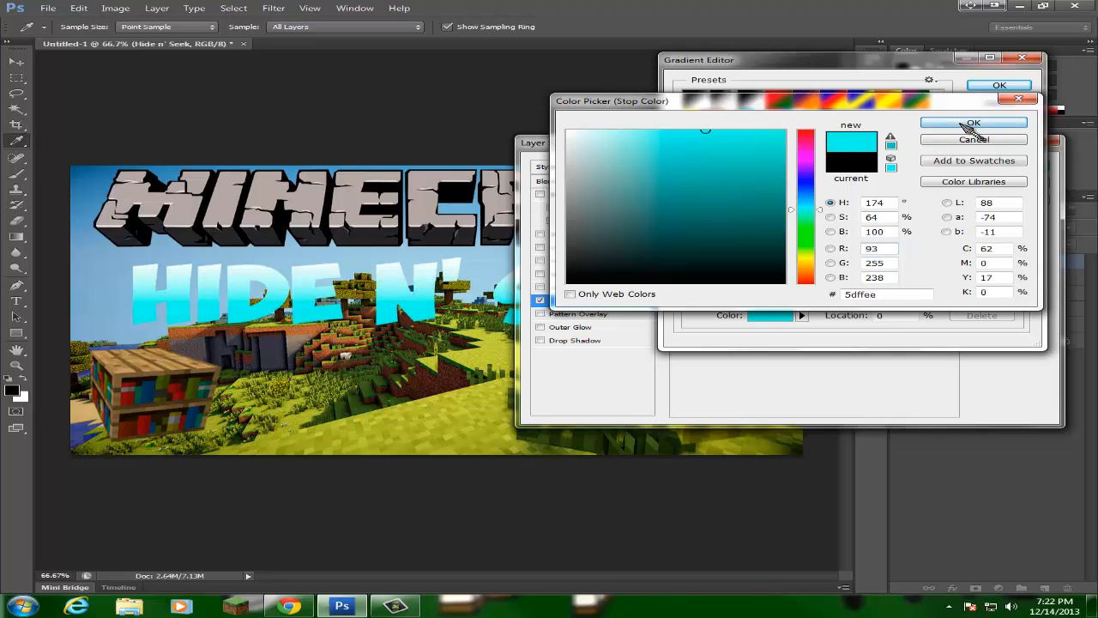
click(973, 122)
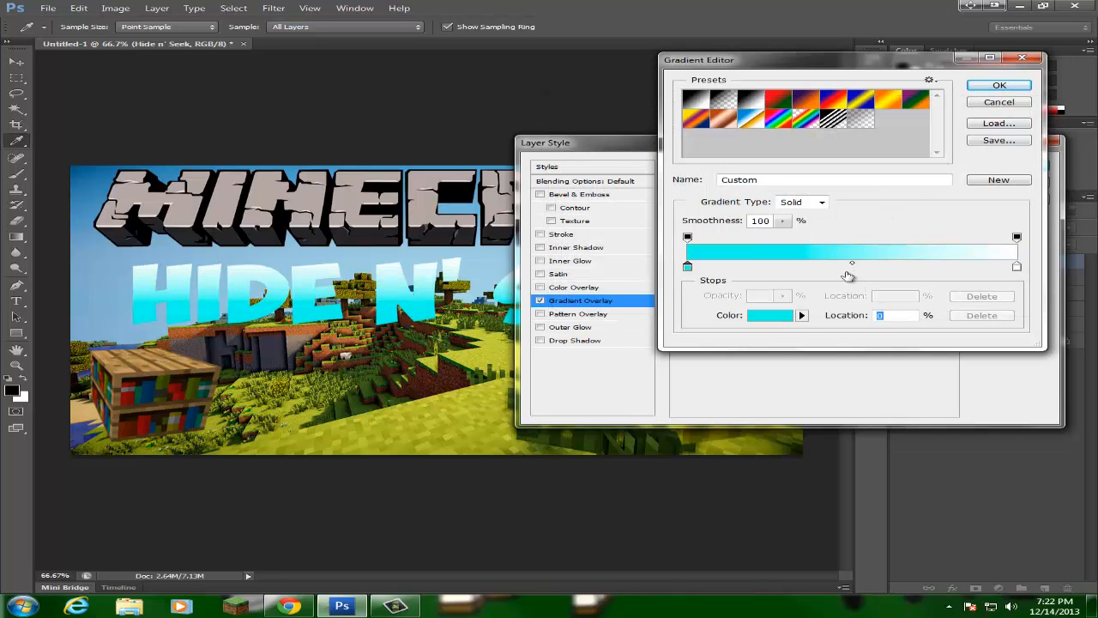
Step: Change the gradient's white end colour stop to deep blue (0701f2)
click(1017, 267)
double_click(1016, 266)
click(809, 182)
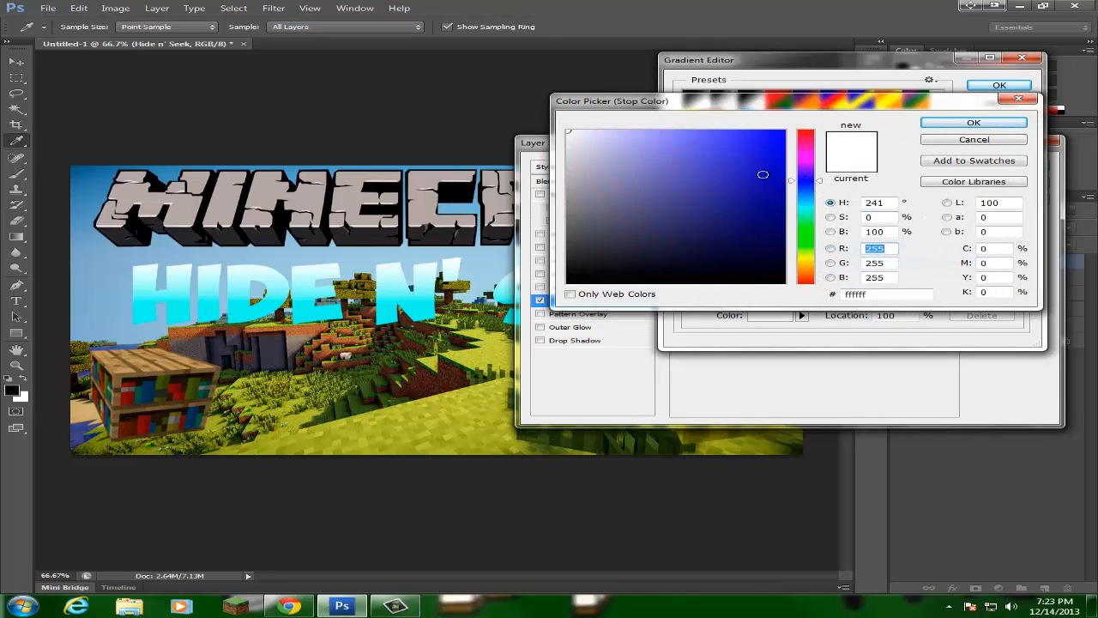
drag(763, 172, 782, 130)
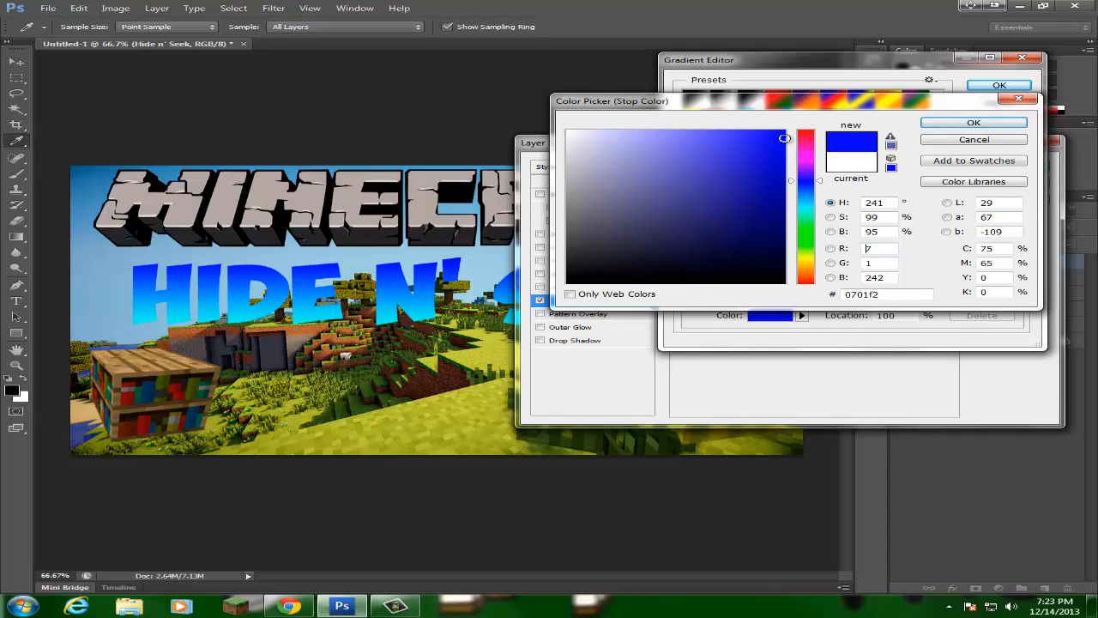
click(973, 122)
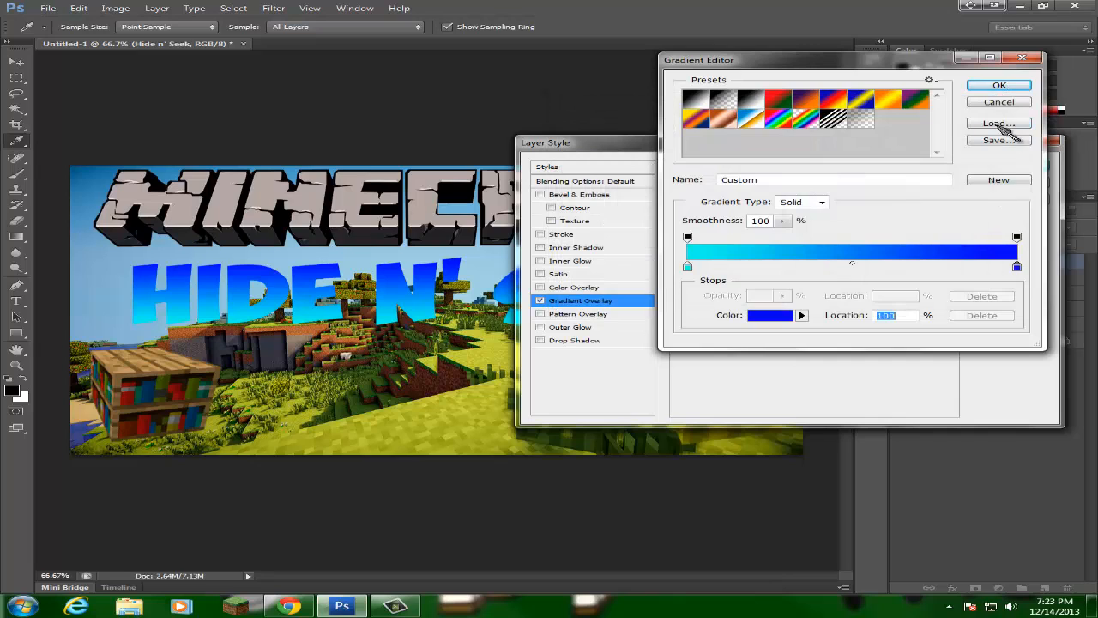
Step: Swap the gradient's colour stops, placing blue at 0% and cyan at 100%, and accept the gradient
mouse_move(1017, 267)
mouse_down()
mouse_move(740, 268)
mouse_move(1017, 267)
mouse_up()
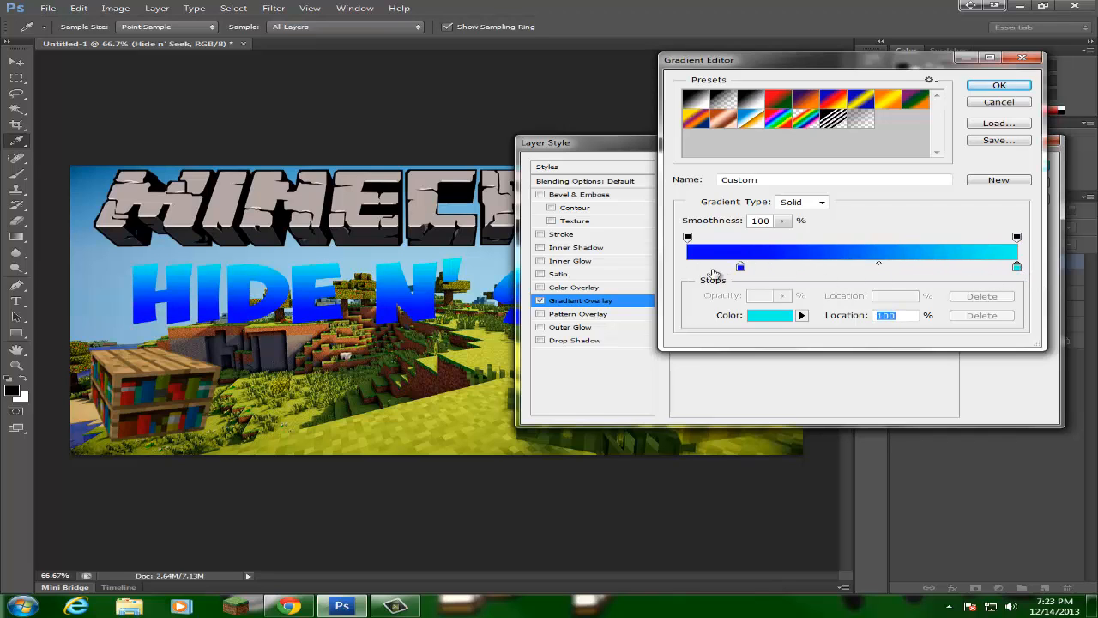
drag(741, 268, 683, 269)
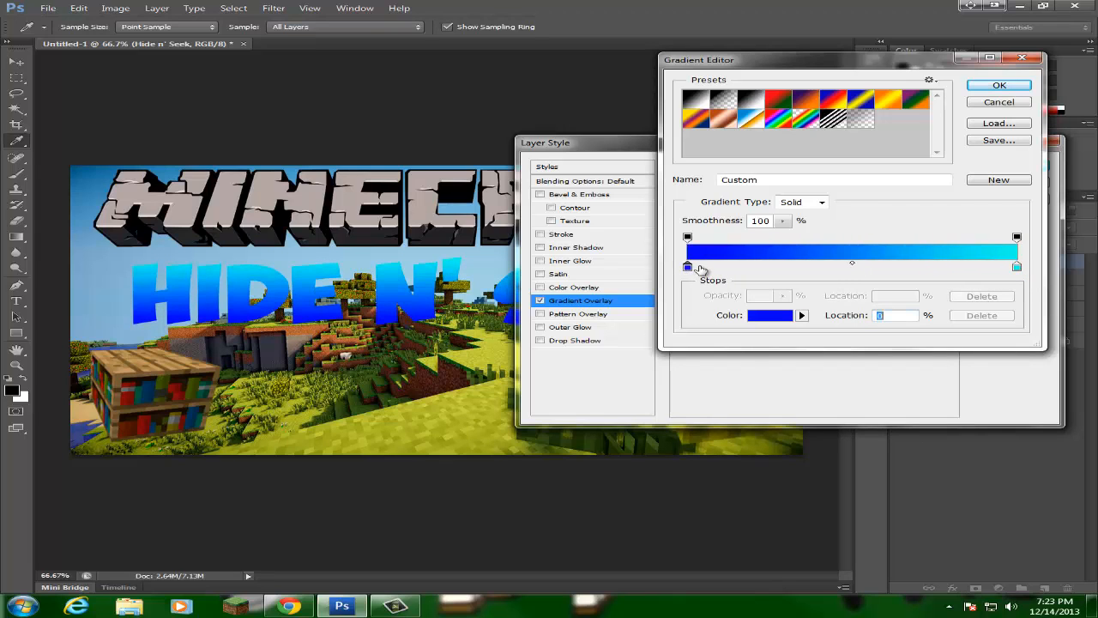
click(998, 85)
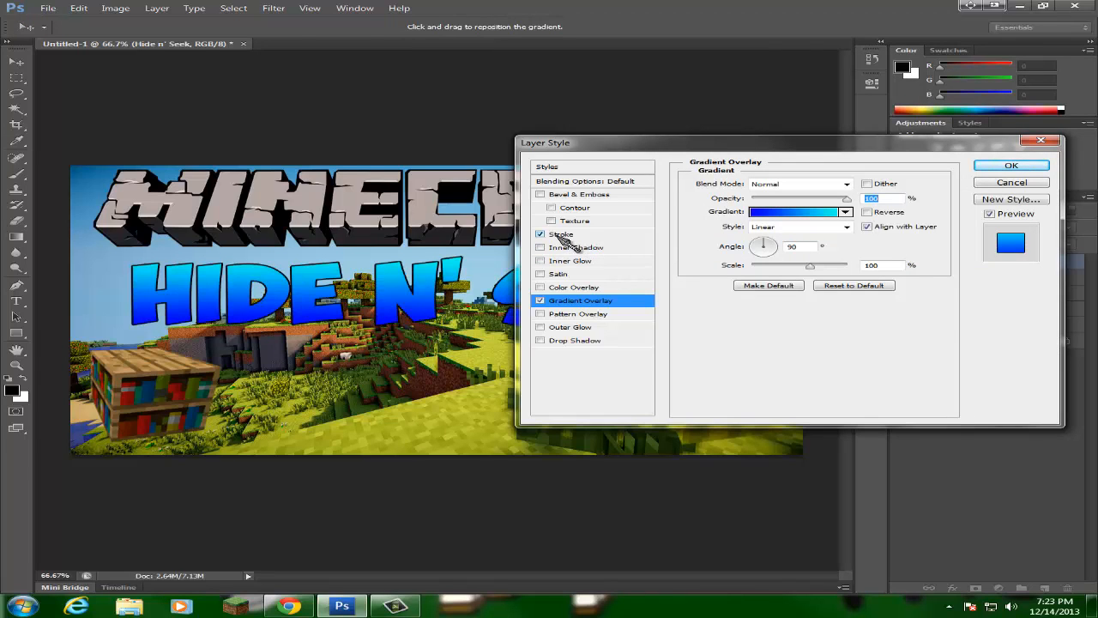
Step: Give the Hide n' Seek text an 8 px black outside Stroke, apply the layer style and collapse the layer's effects list
click(562, 235)
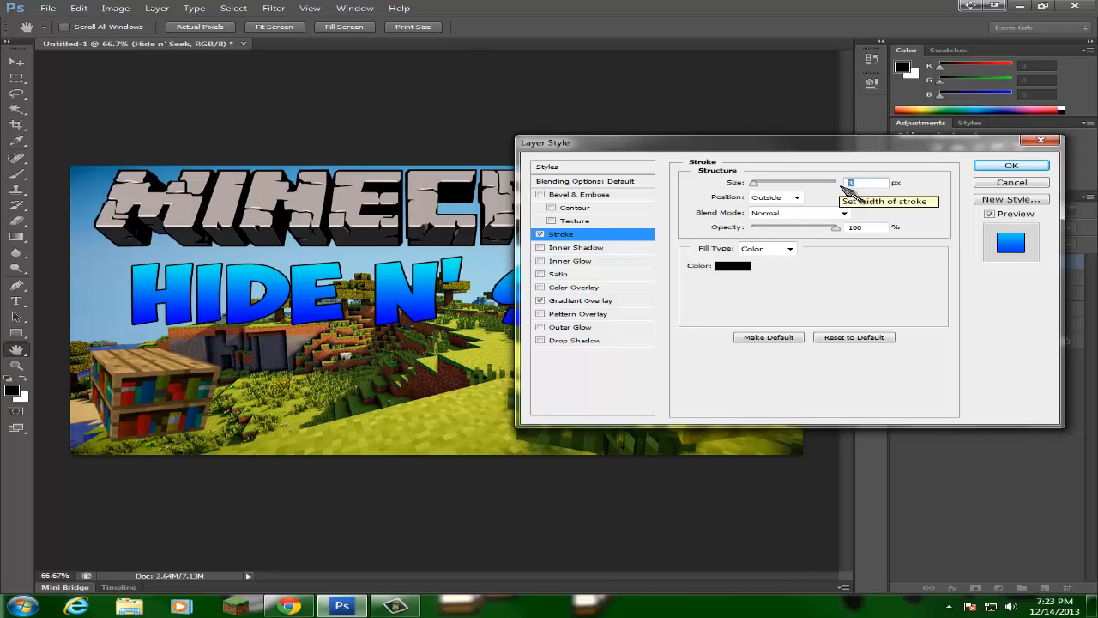
text(8)
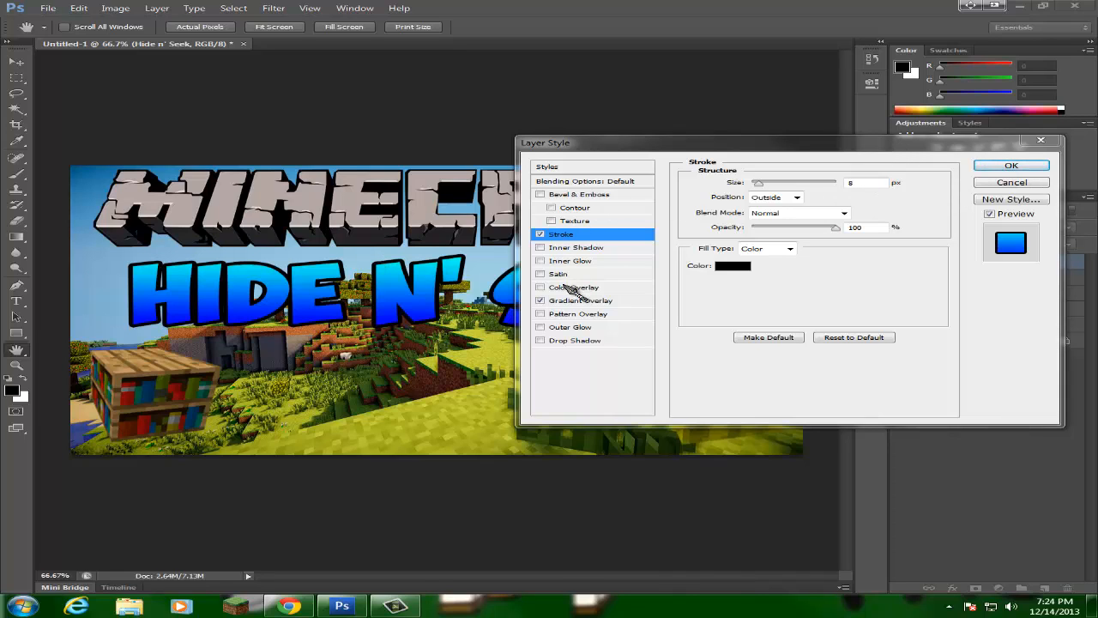
click(558, 341)
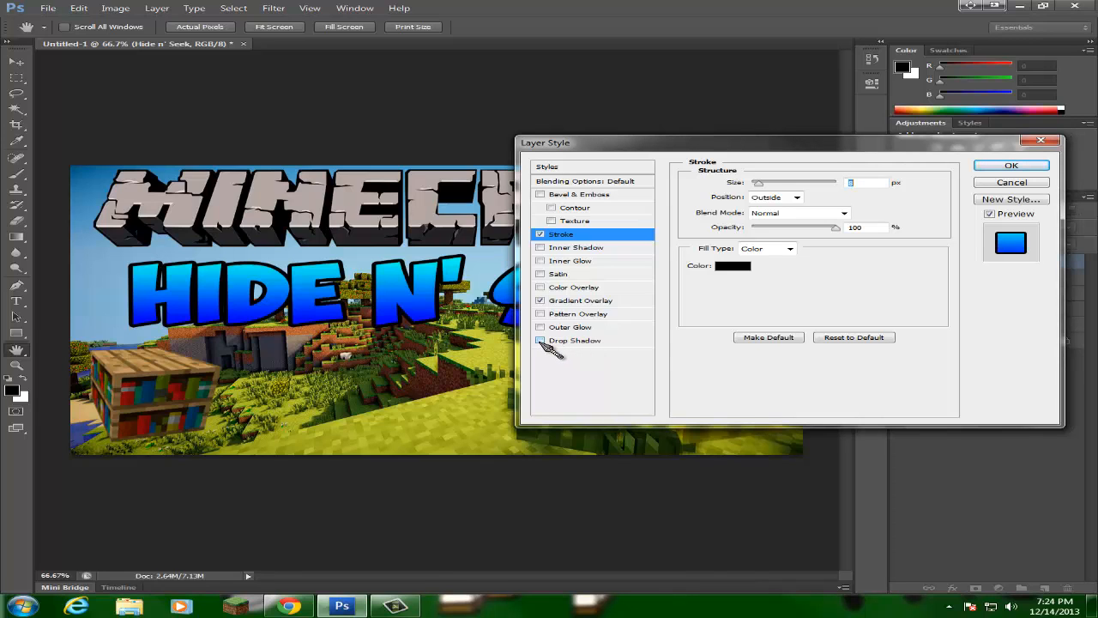
click(1021, 166)
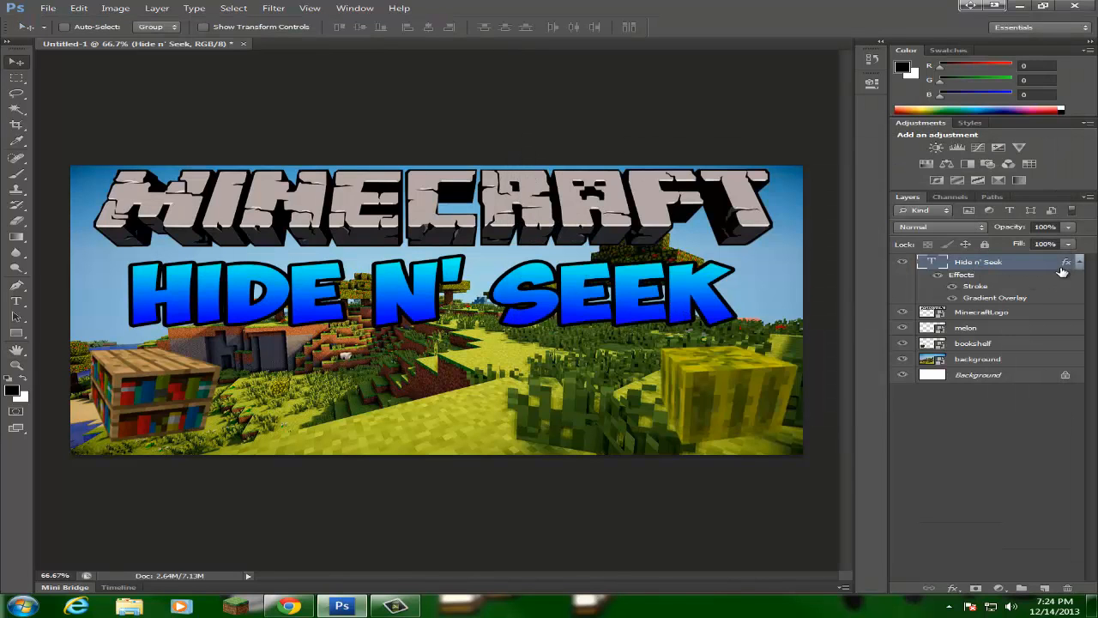
click(1081, 262)
Step: Try other Gradient Overlay angles on the Hide n' Seek text, set the angle back to 90° and apply the style
right_click(1021, 263)
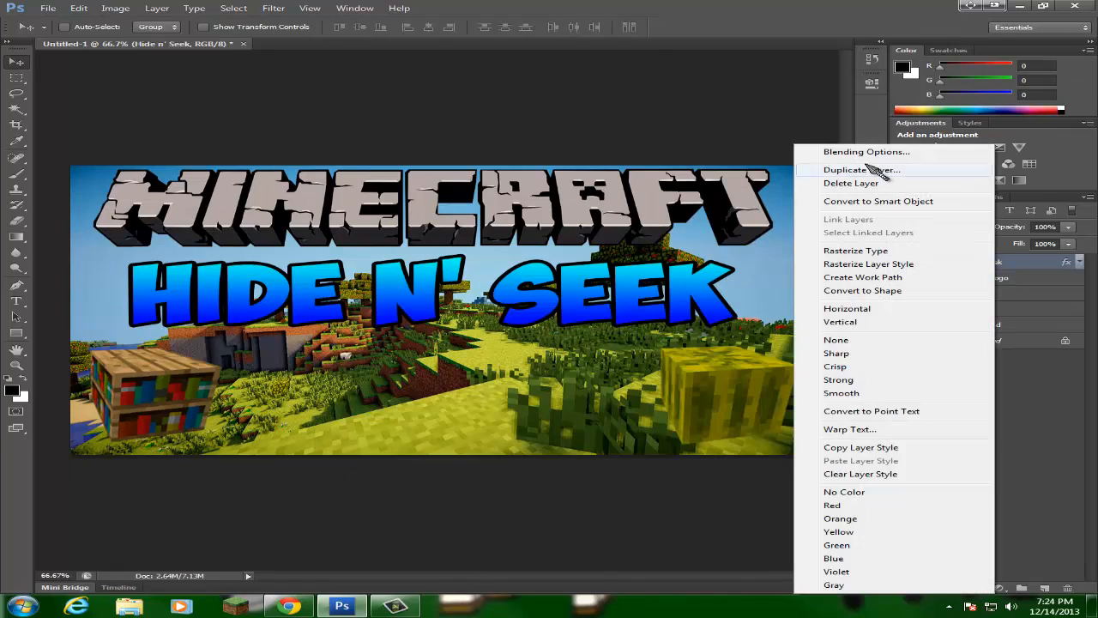
click(862, 154)
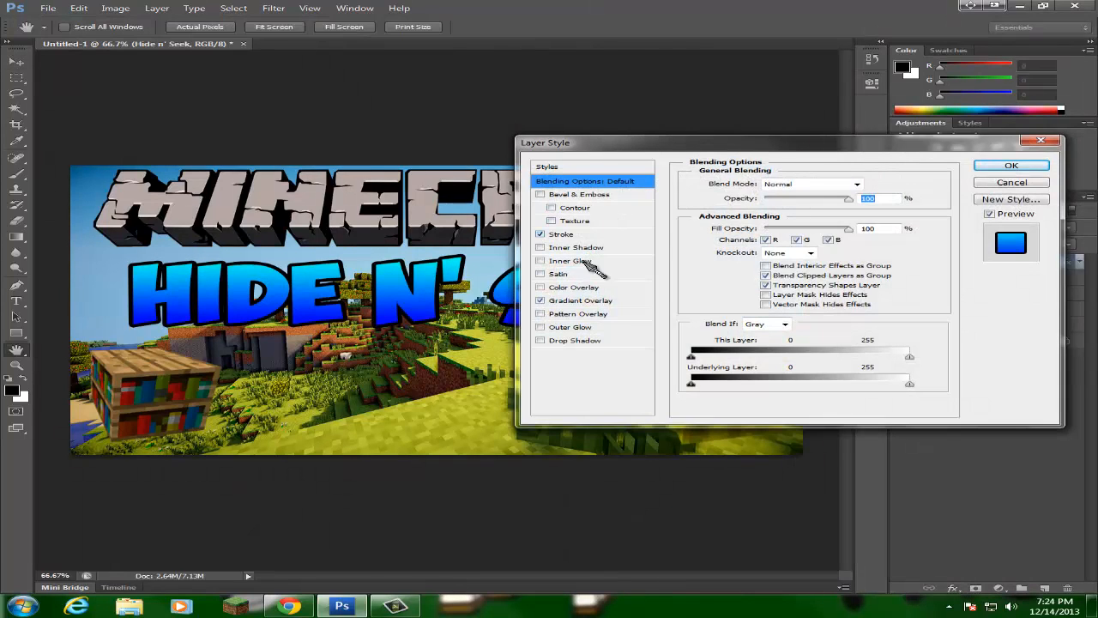
click(582, 302)
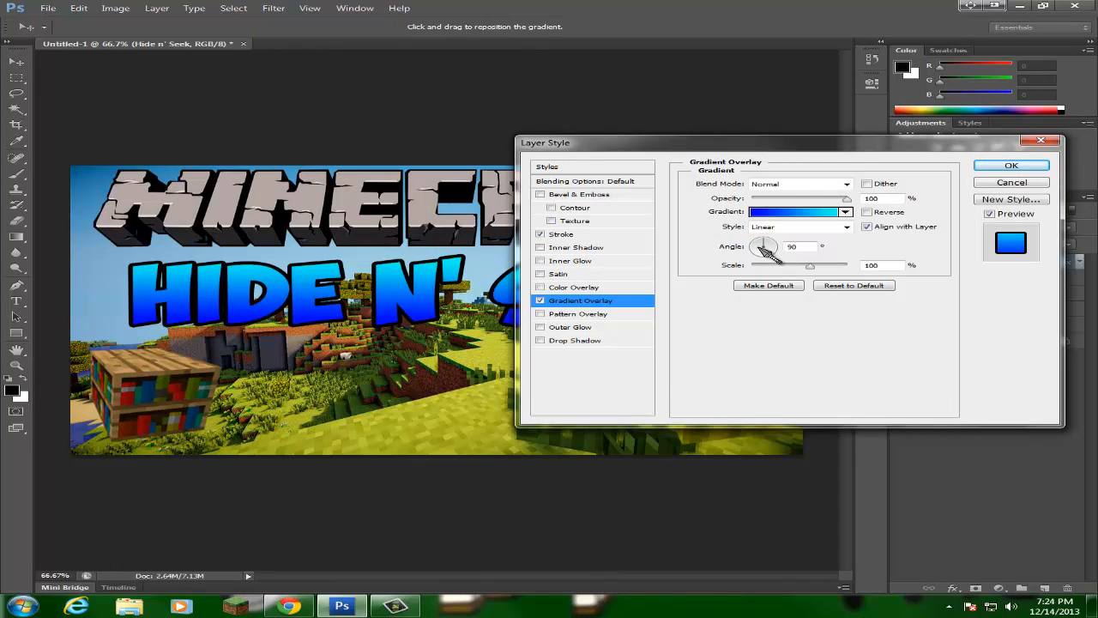
mouse_move(768, 244)
mouse_down()
mouse_move(774, 256)
mouse_move(748, 246)
mouse_move(768, 239)
mouse_move(766, 257)
mouse_up()
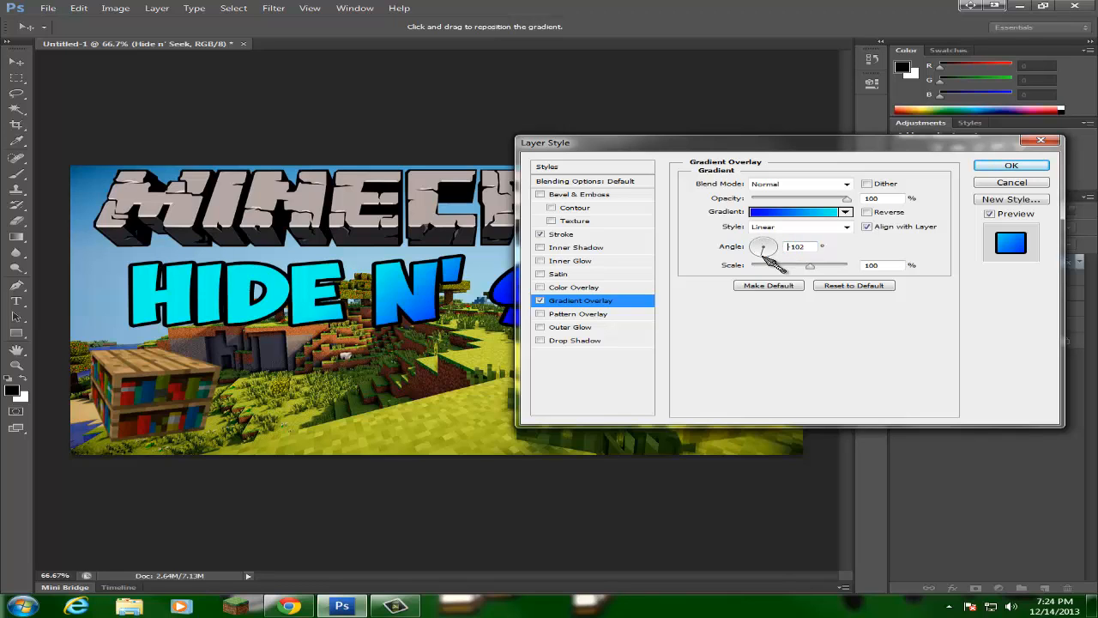
key(Return)
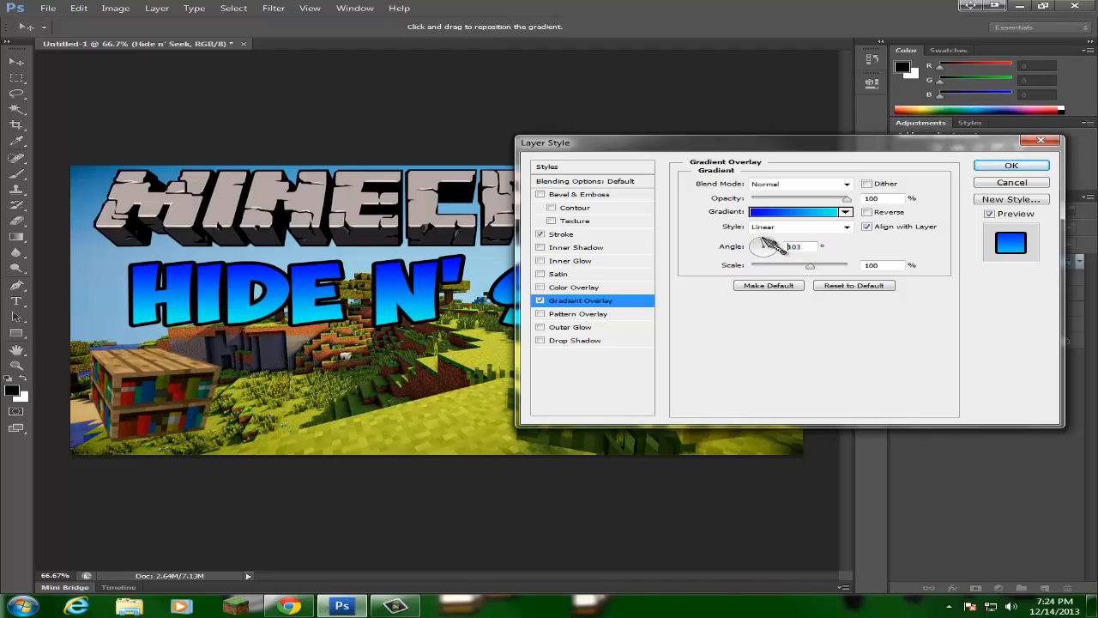
text(90)
key(Return)
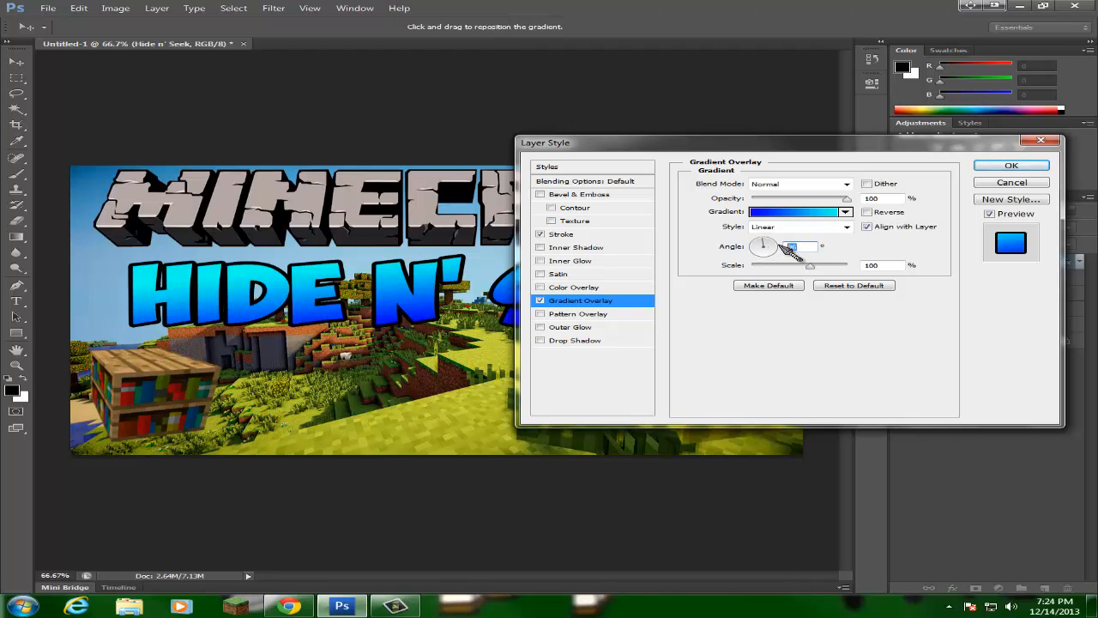
click(1020, 168)
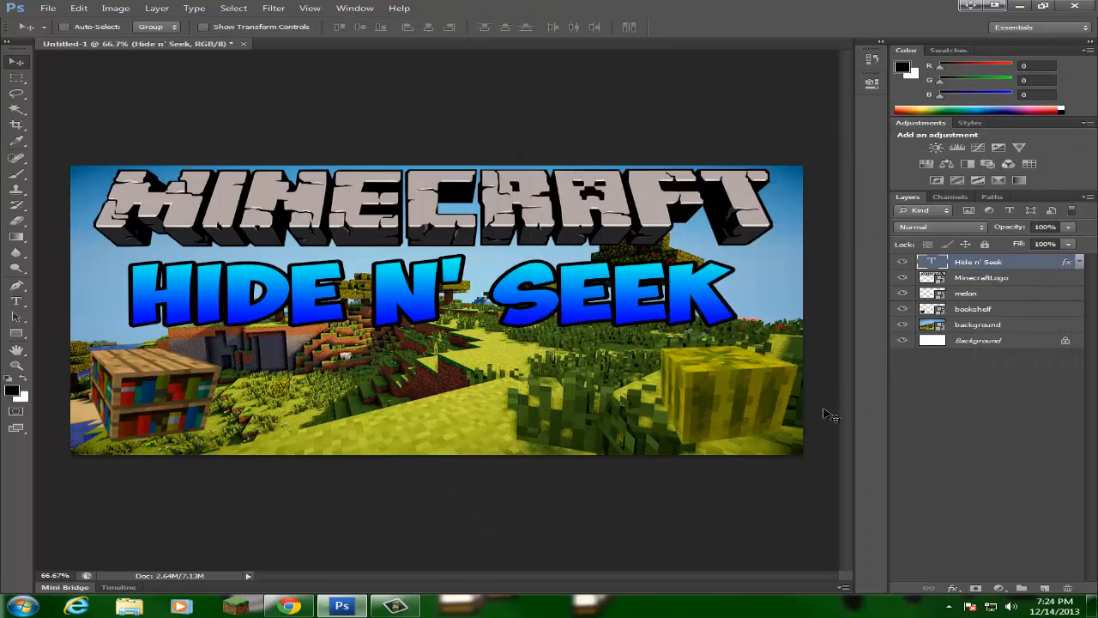
Step: Add a 5 px black outside Stroke and a Drop Shadow to the MinecraftLogo layer and collapse its effects list
right_click(991, 286)
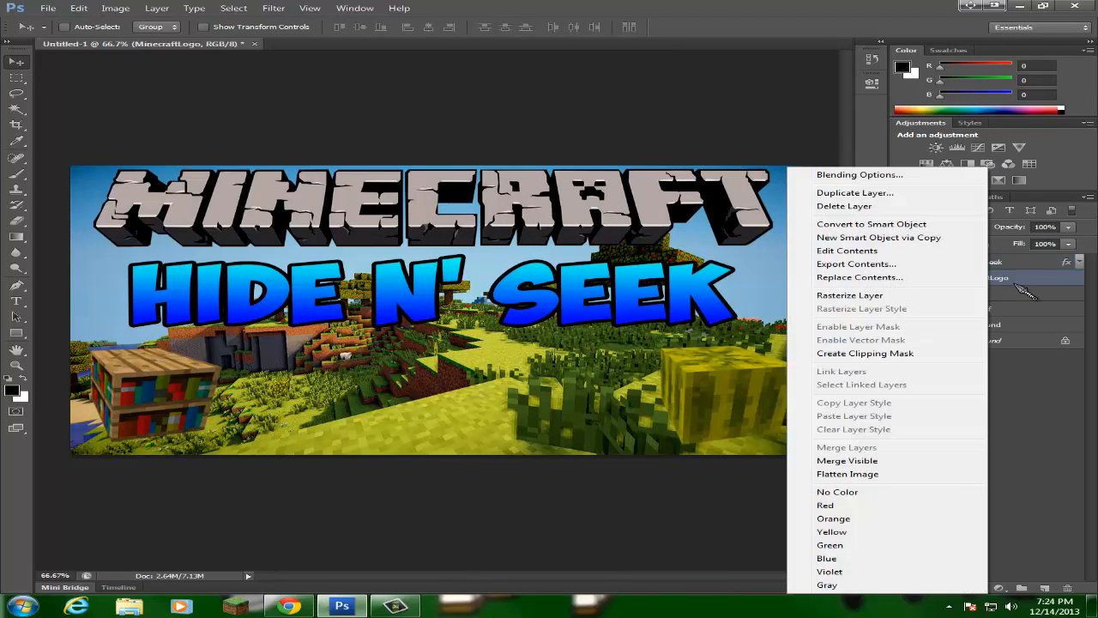
click(858, 175)
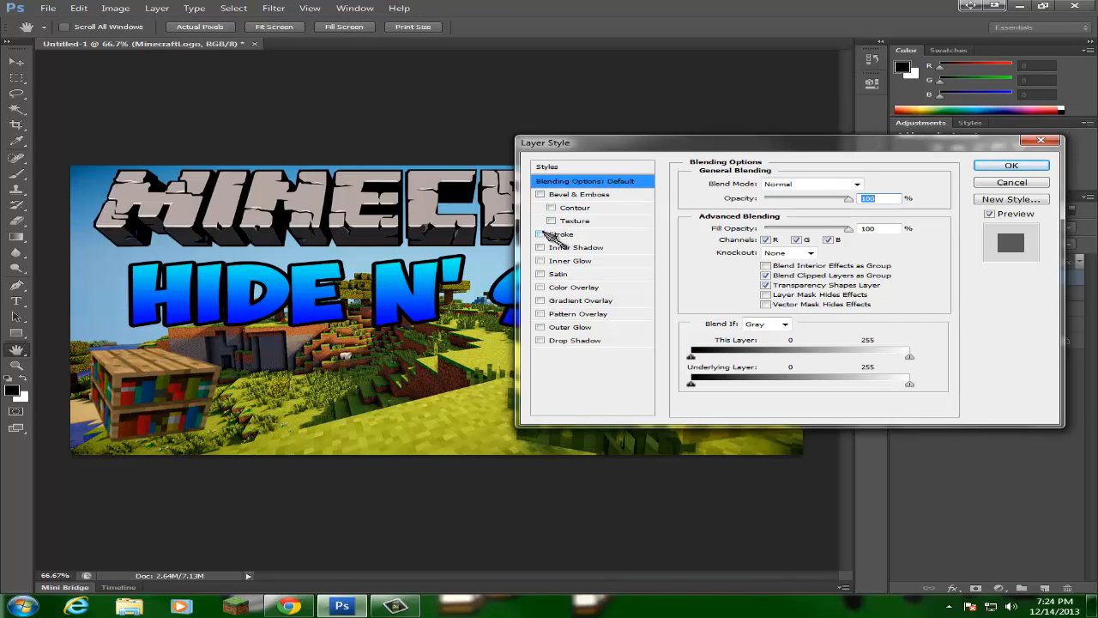
click(541, 234)
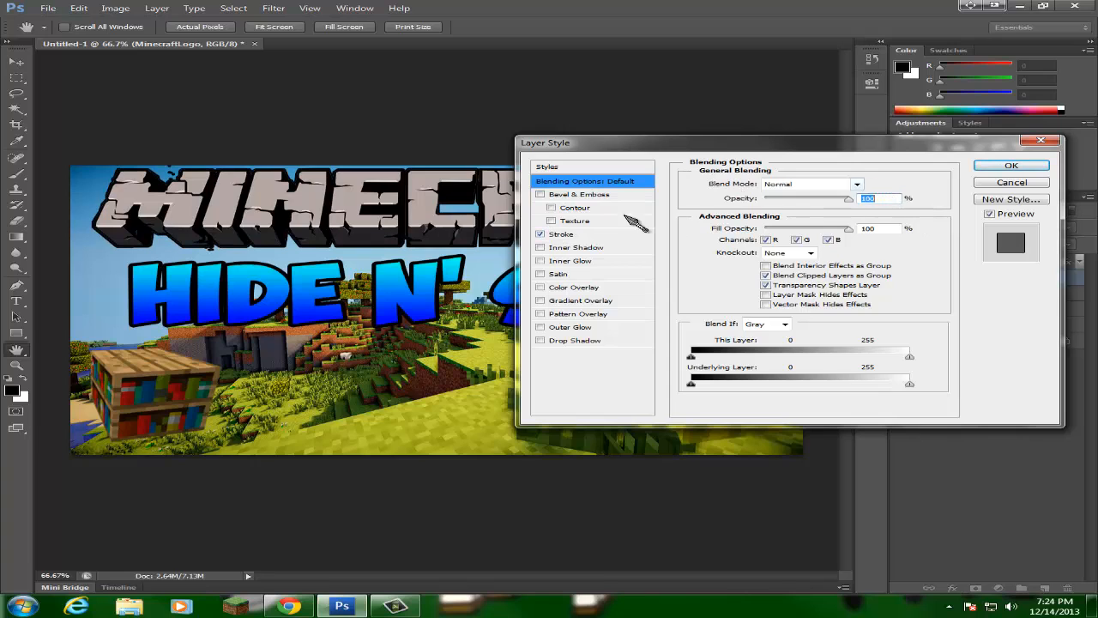
click(607, 235)
double_click(851, 183)
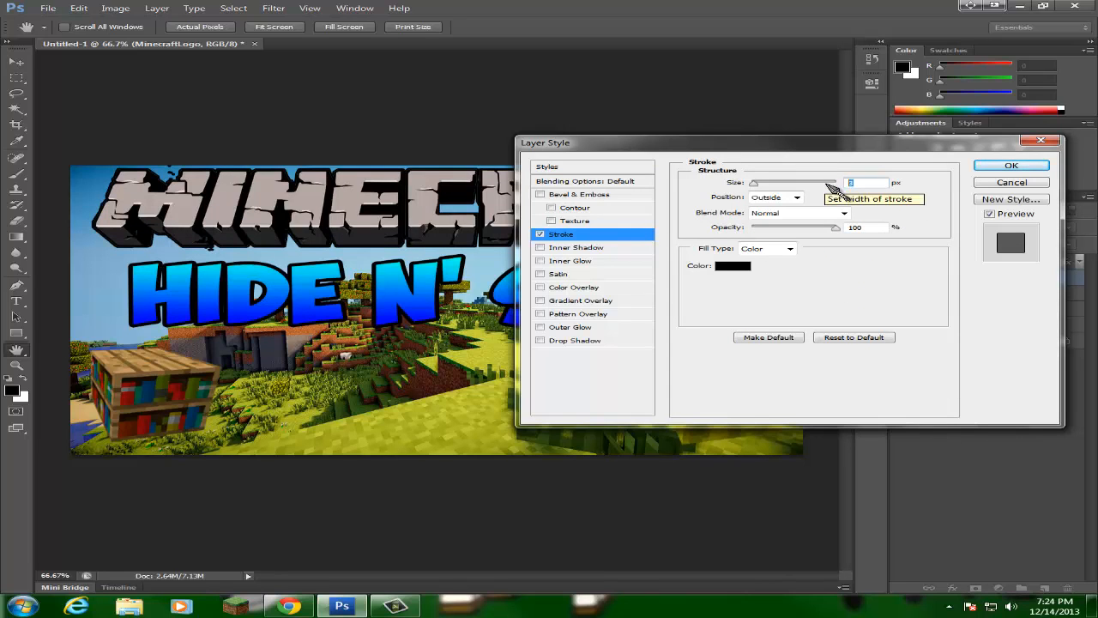
text(5)
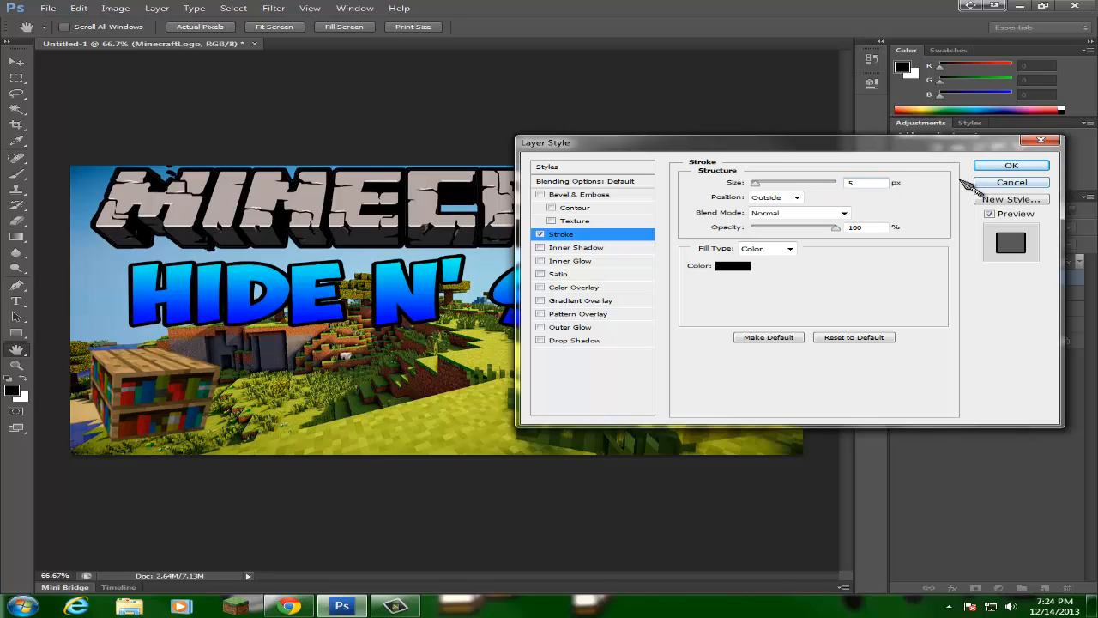
click(540, 341)
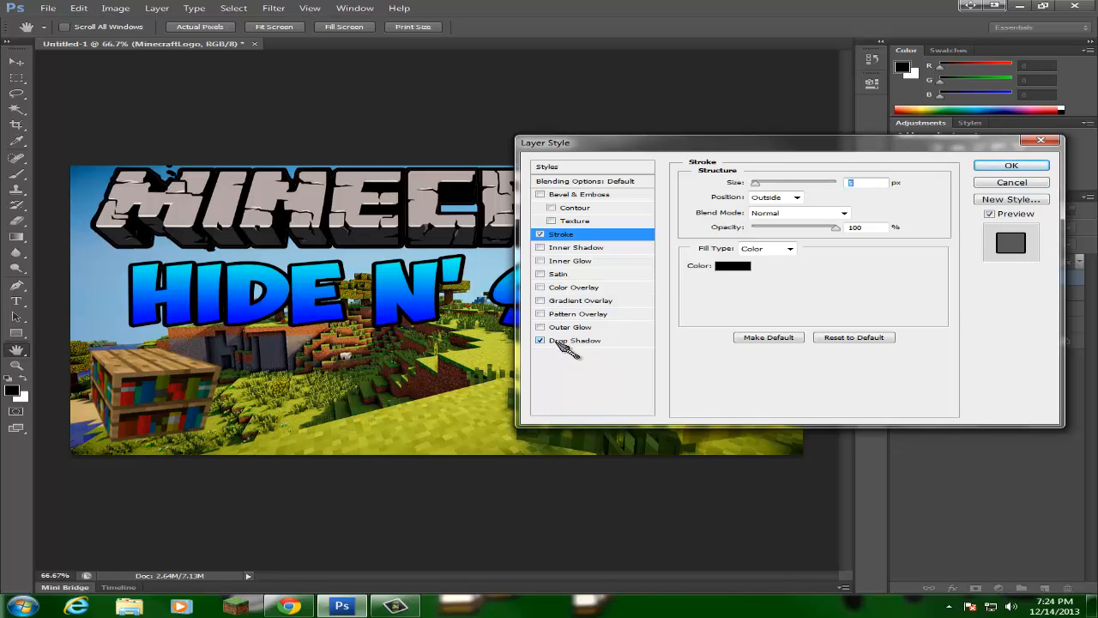
click(1013, 166)
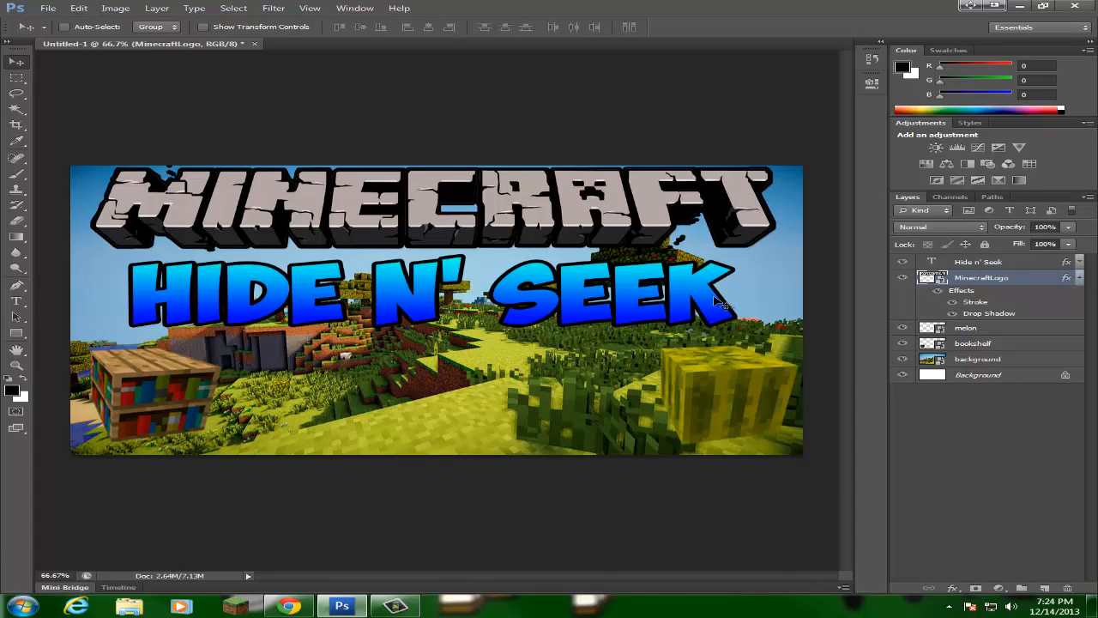
click(1080, 278)
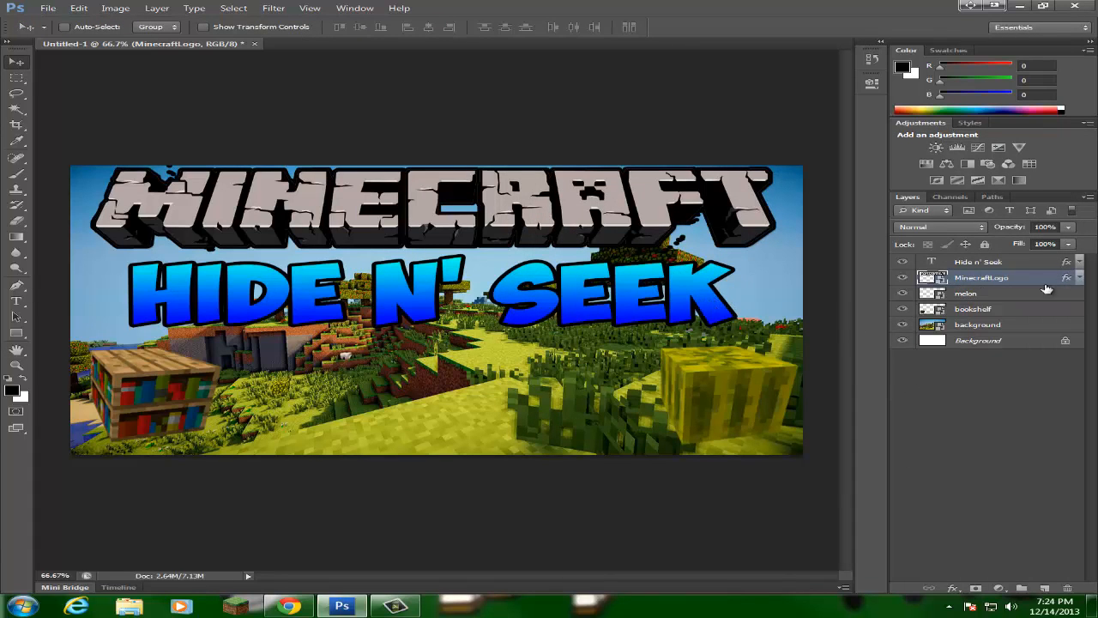
Step: Give the melon layer a 5 px black outside Stroke, apply the layer style and collapse the layer's effects list
click(983, 297)
right_click(984, 297)
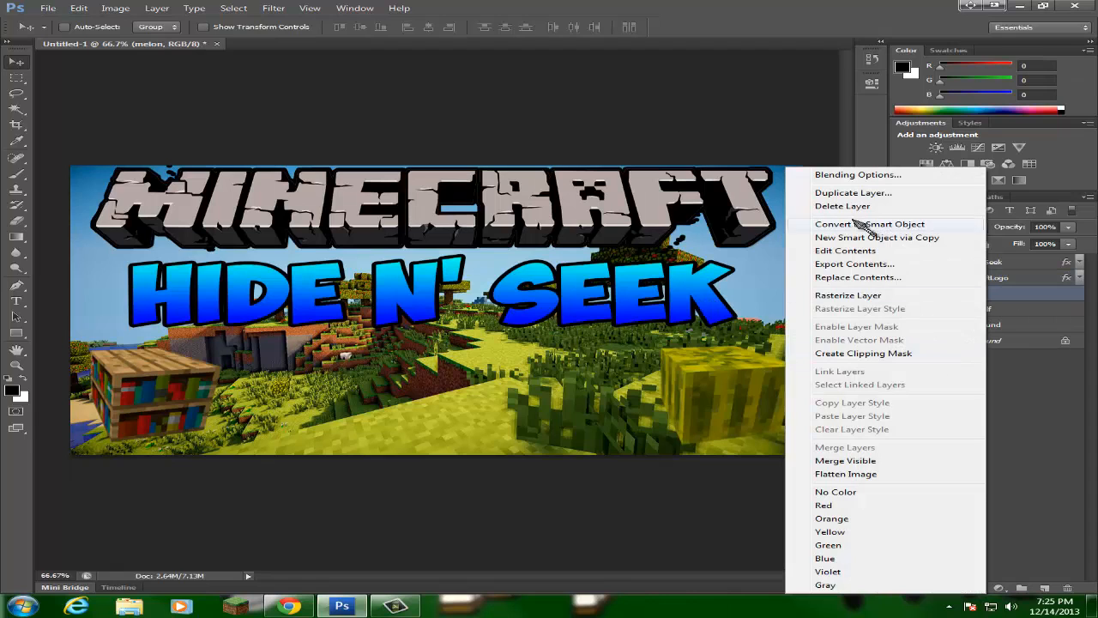
click(855, 174)
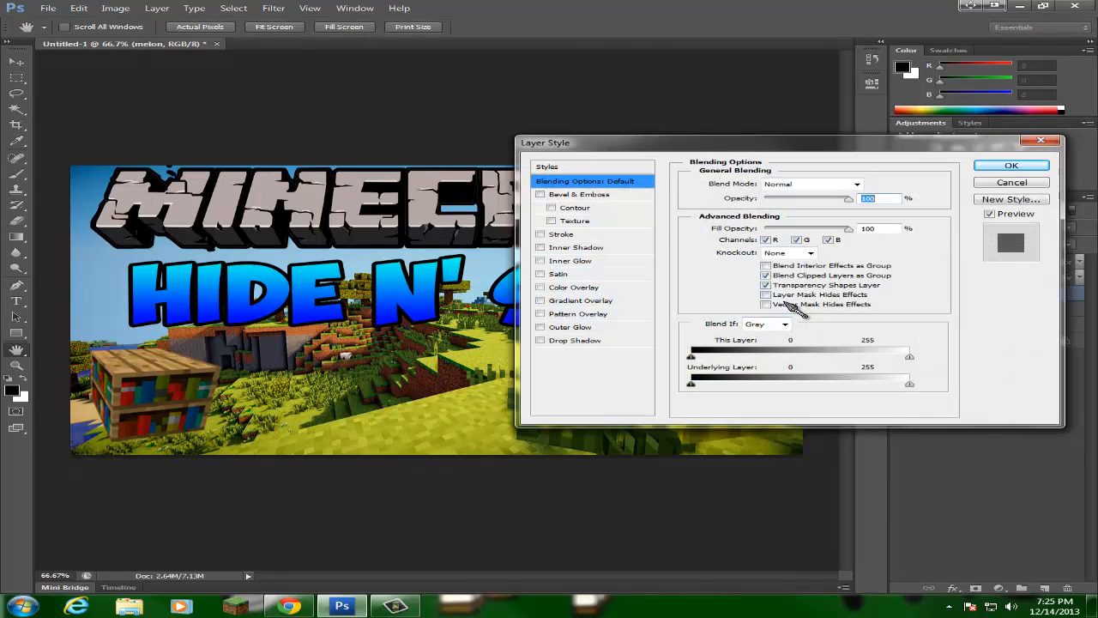
click(539, 234)
drag(747, 163, 350, 71)
click(193, 142)
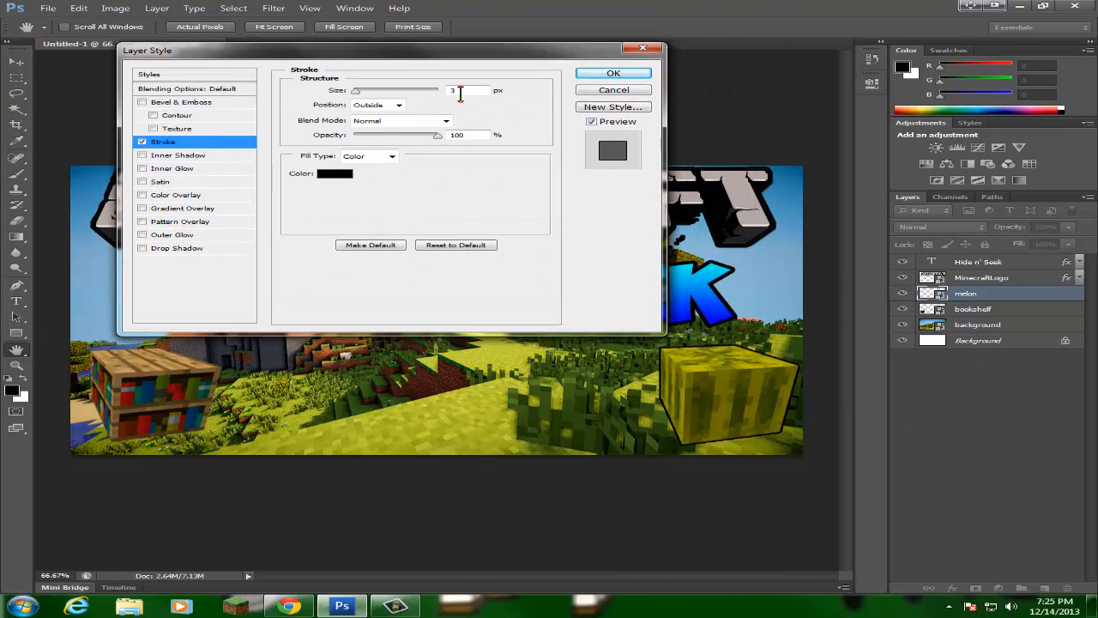
click(424, 91)
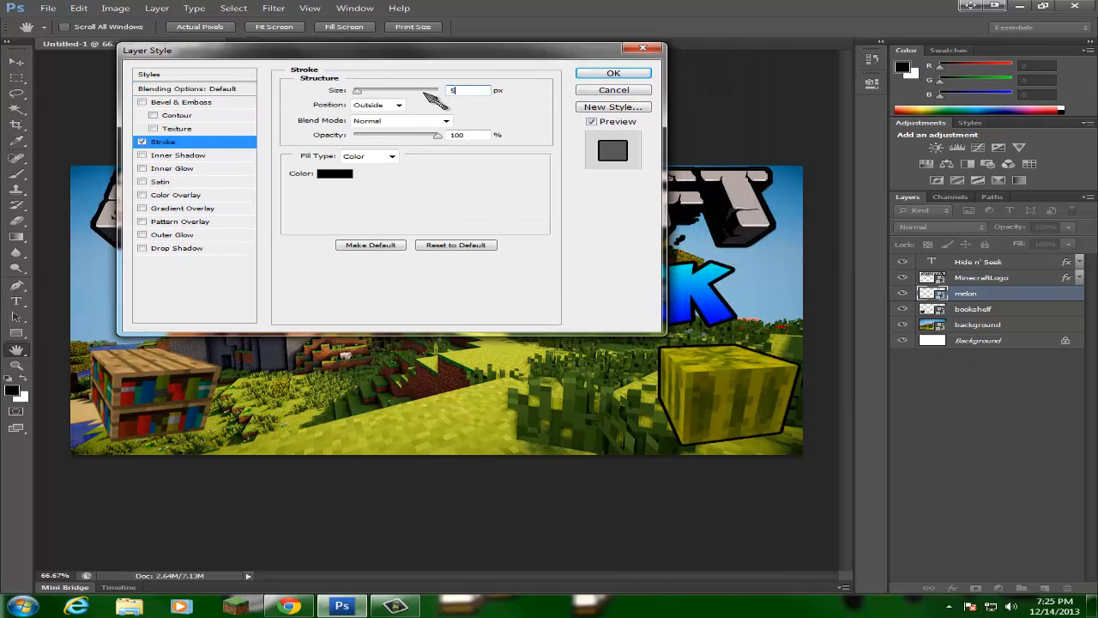
click(641, 74)
click(1079, 294)
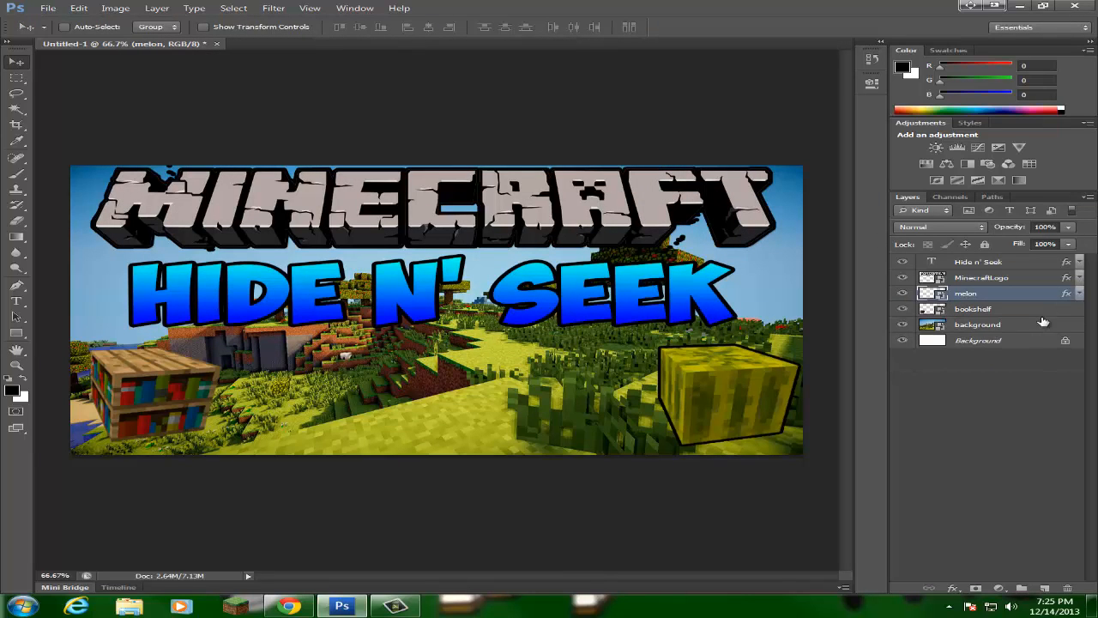
Step: Add a black outside Stroke to the bookshelf layer, apply the layer style and collapse its effects list
click(983, 312)
right_click(987, 310)
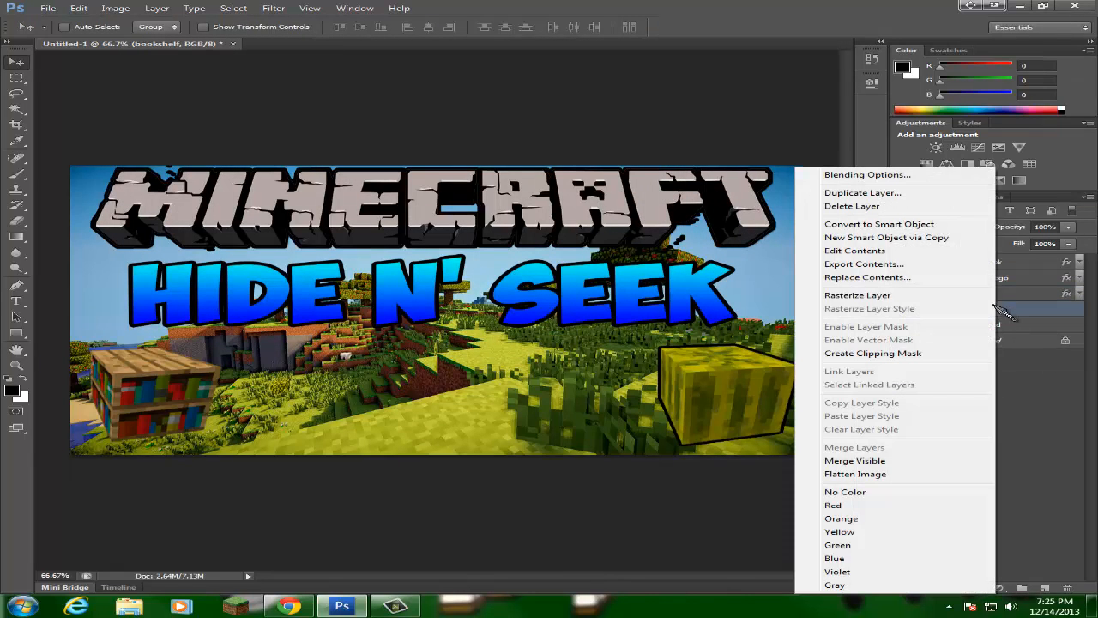
click(862, 175)
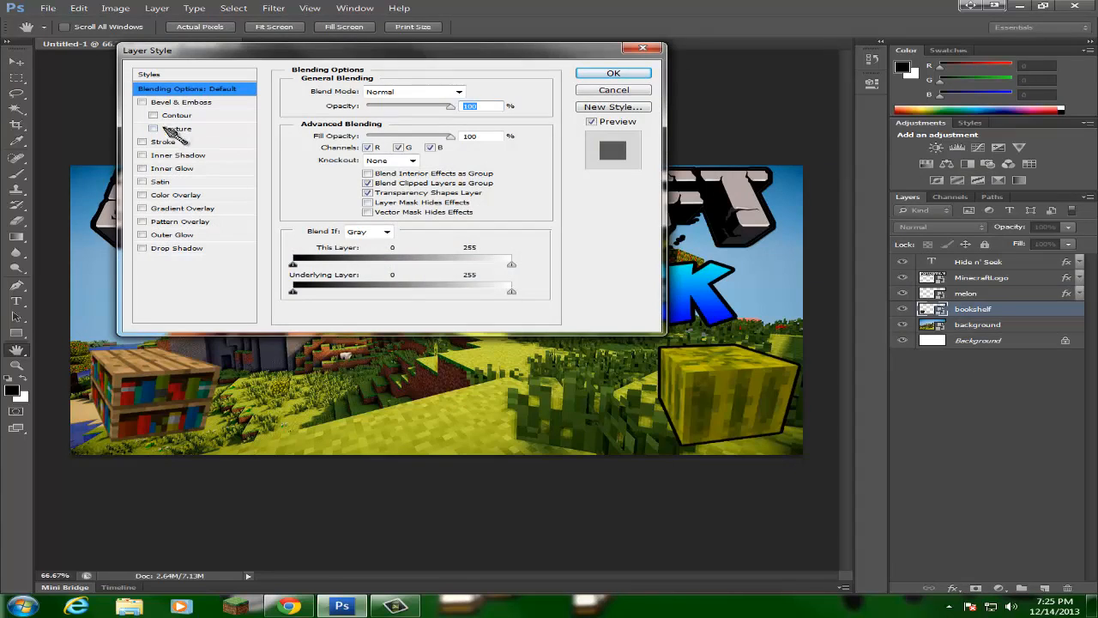
click(165, 143)
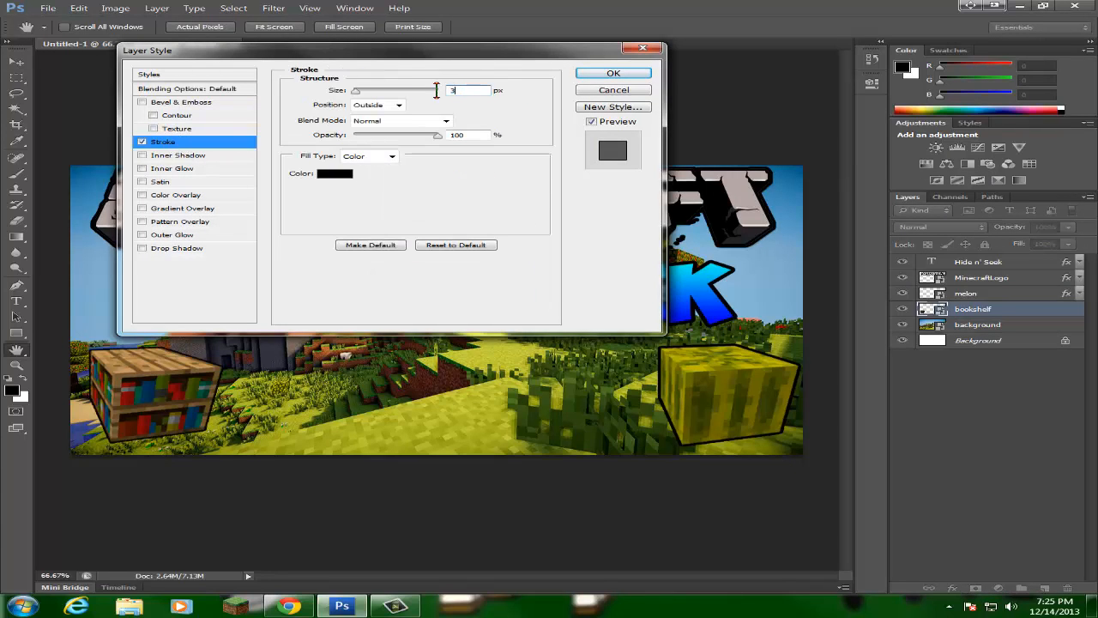
click(639, 75)
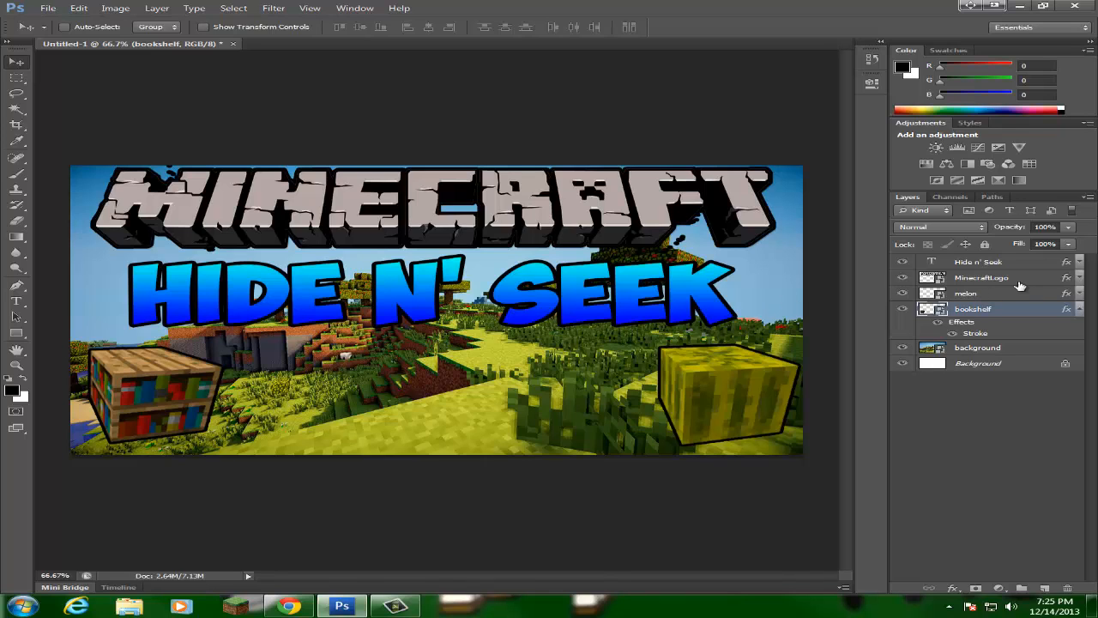
click(1080, 311)
Step: Review the Stroke settings in the Hide n' Seek text's layer style and accept the dialog
click(978, 264)
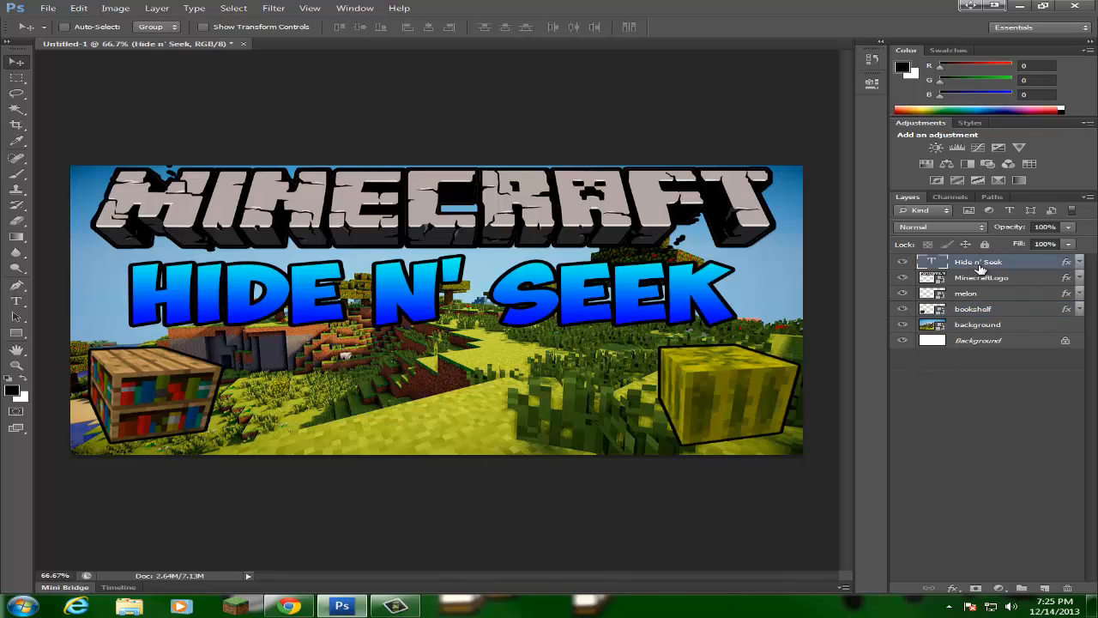
right_click(980, 266)
click(851, 152)
drag(425, 53, 774, 55)
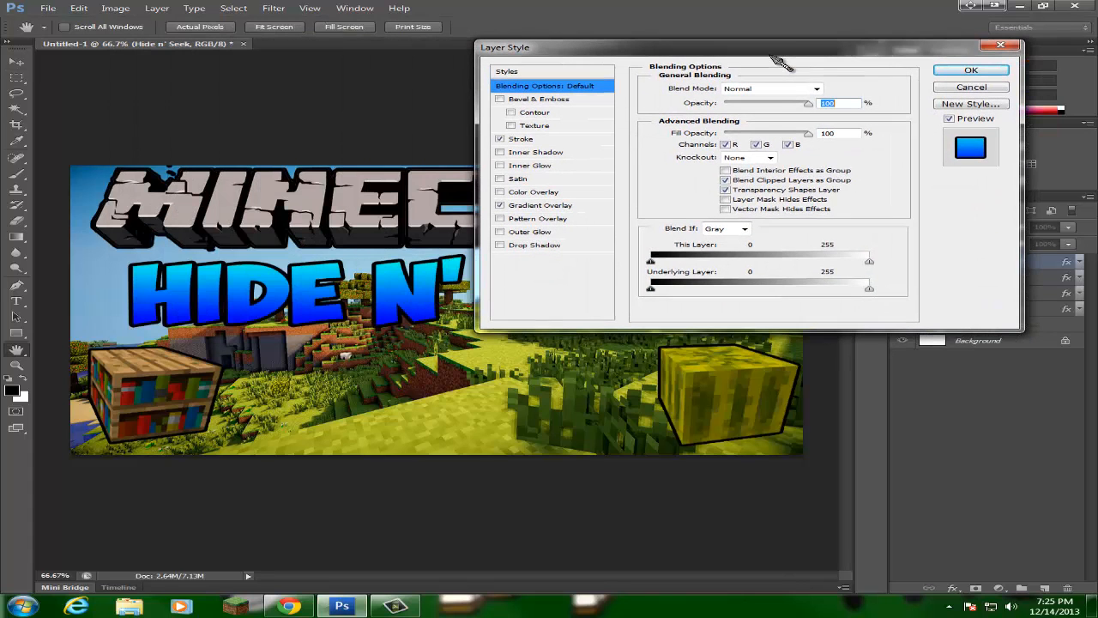
click(534, 139)
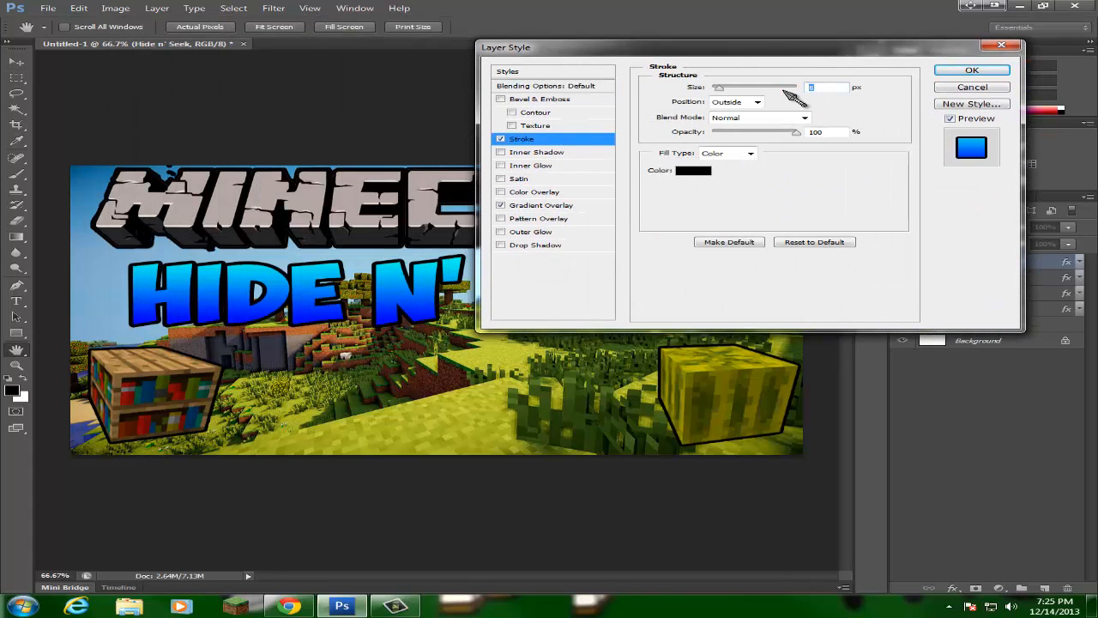
click(972, 71)
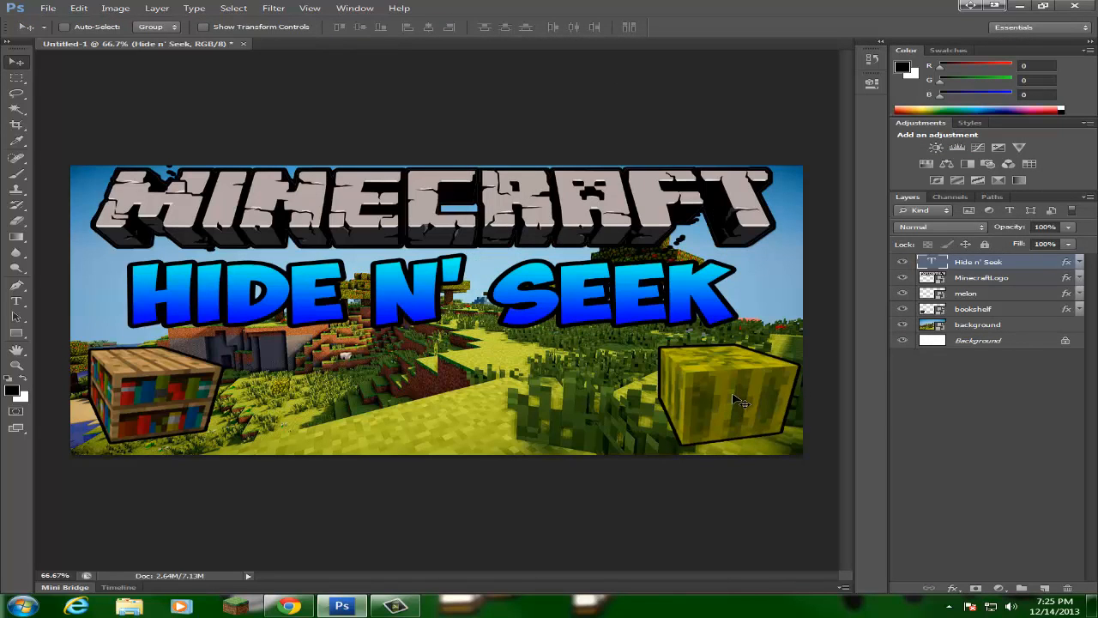
Step: Nudge the melon and bookshelf blocks slightly within the lower corners of the image
drag(735, 400, 731, 404)
drag(125, 399, 143, 402)
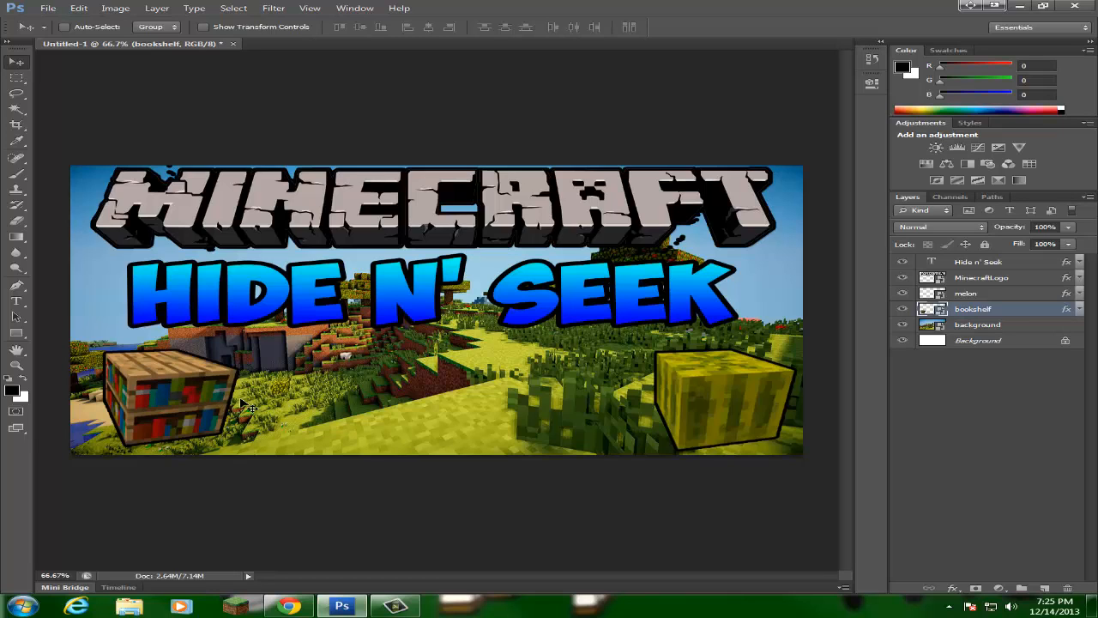
drag(766, 412, 735, 404)
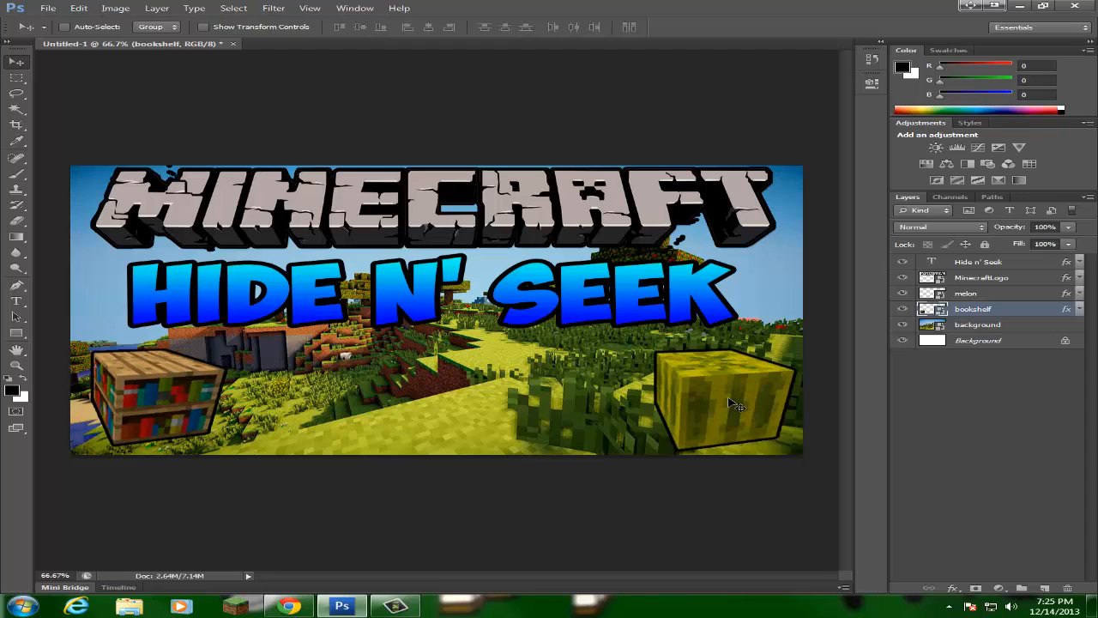
Step: Swap the two blocks, placing the melon in the image's lower-left corner and the bookshelf in the lower-right corner
drag(185, 396, 542, 396)
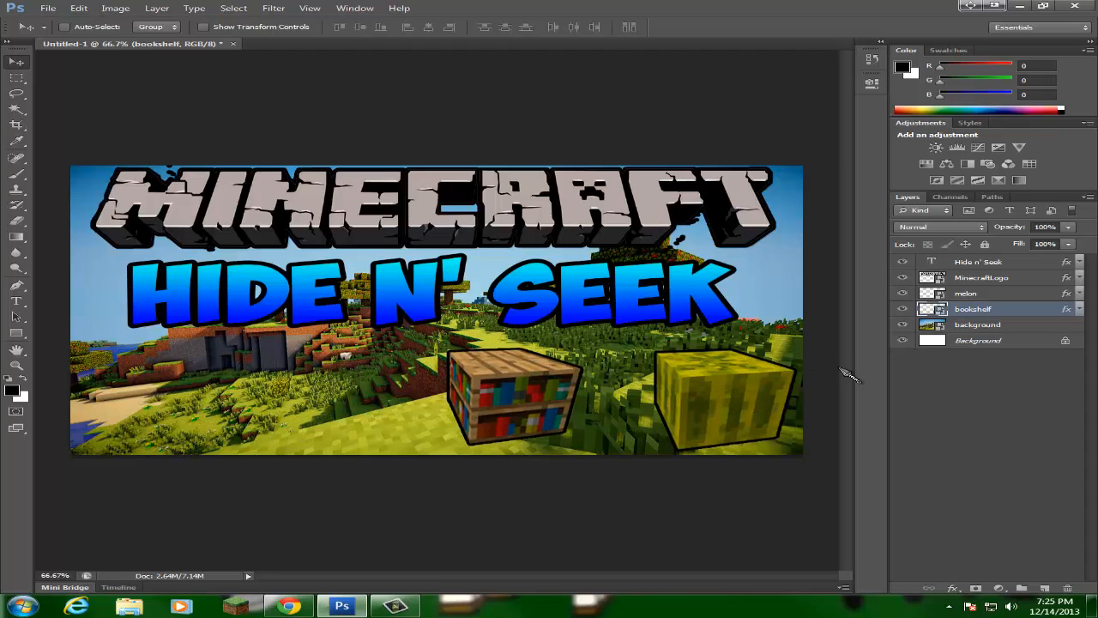
click(967, 293)
drag(745, 391, 188, 379)
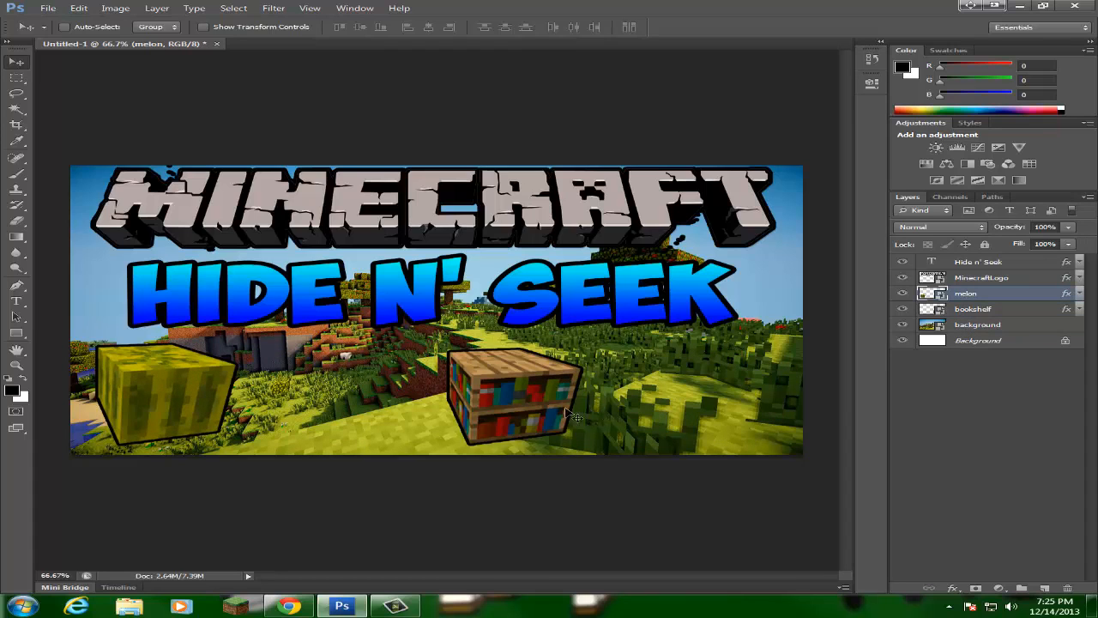
click(984, 327)
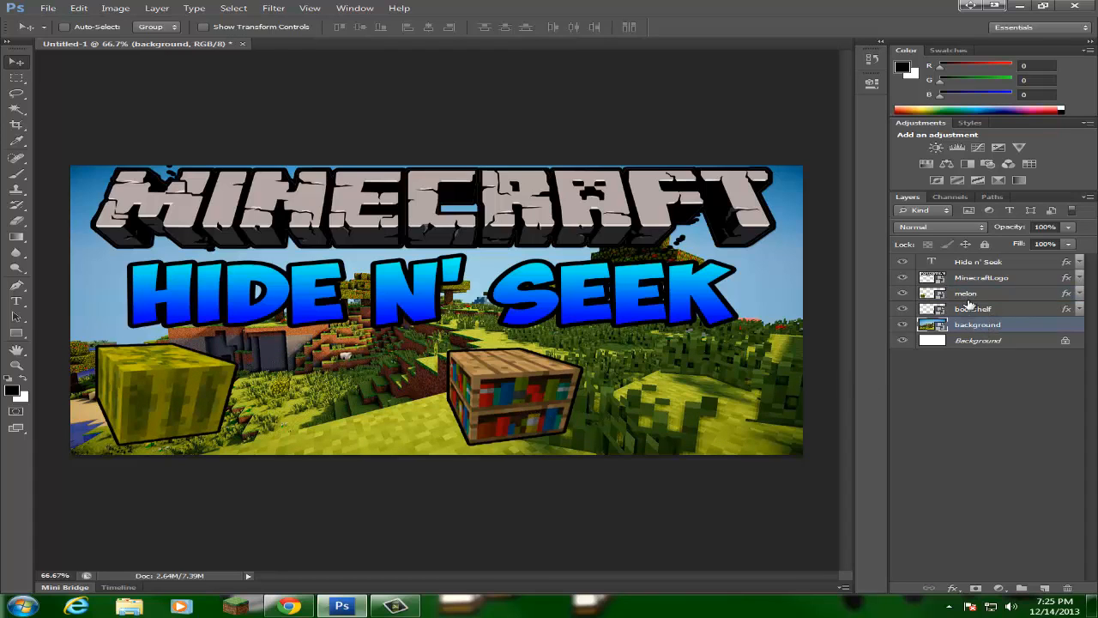
click(968, 309)
drag(578, 390, 698, 386)
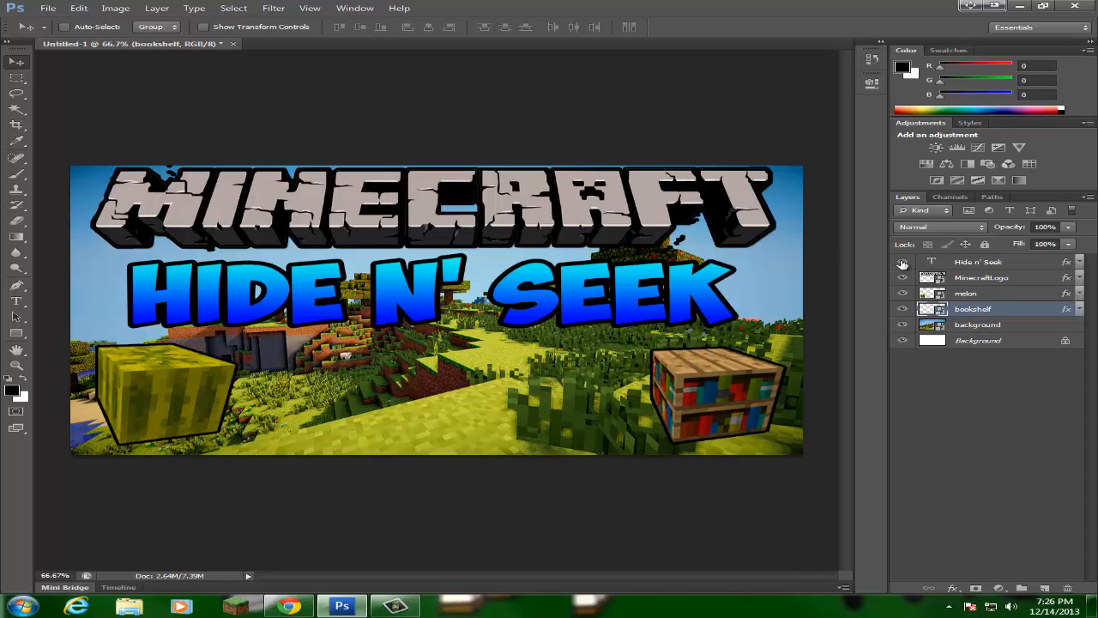
Step: Flip the bookshelf block horizontally
click(78, 8)
mouse_move(141, 247)
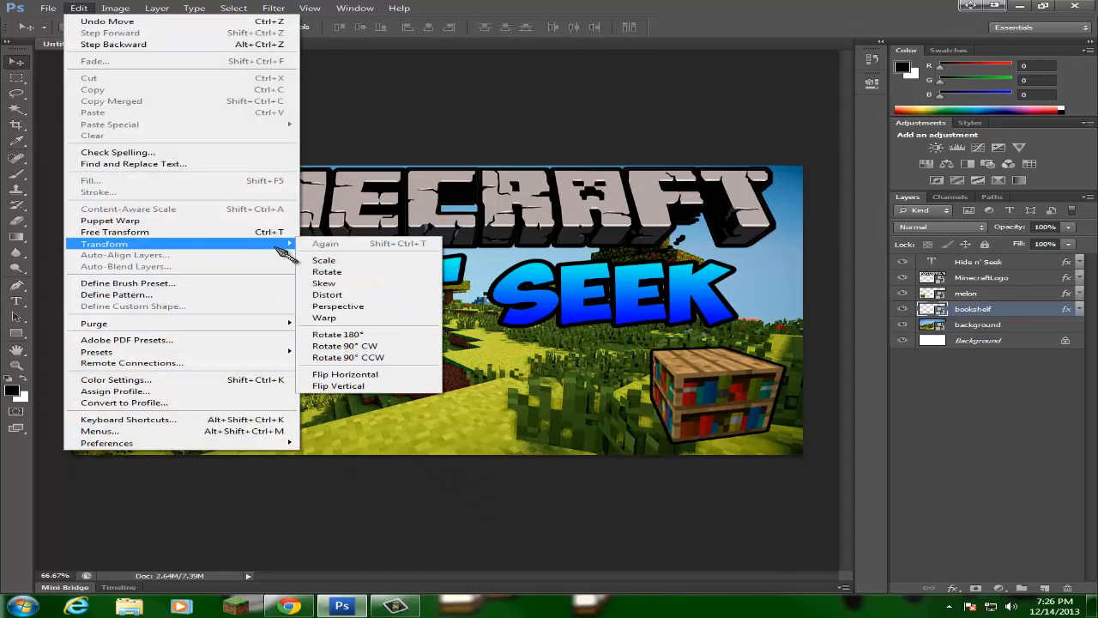
click(376, 377)
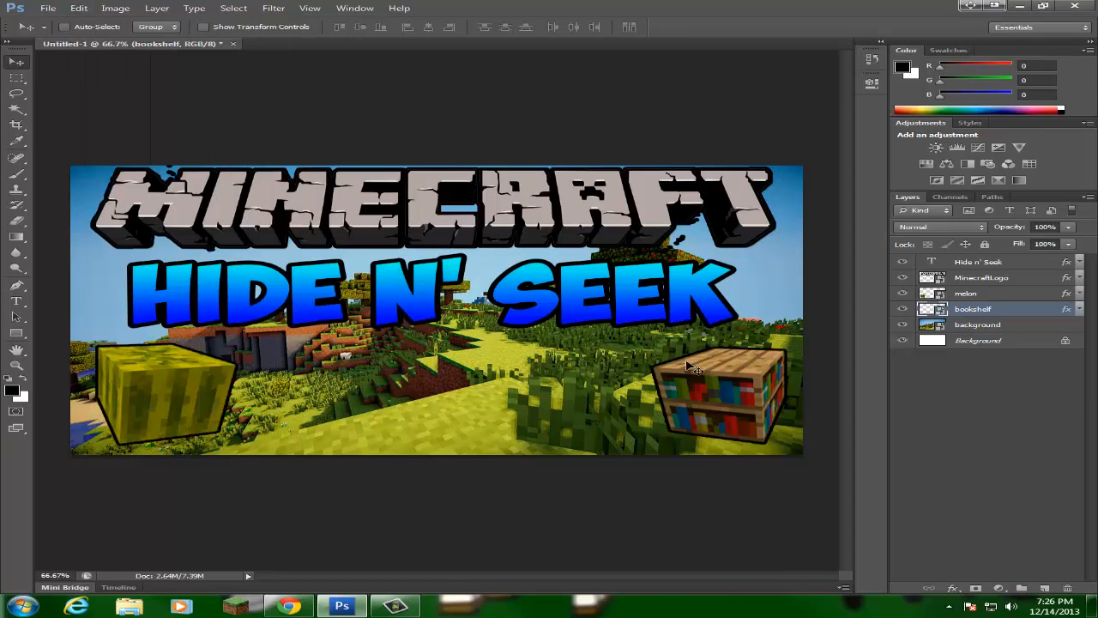
Step: Scale the bookshelf block up to about 61%, apply the transform and reposition it in the image's lower-right corner
click(78, 8)
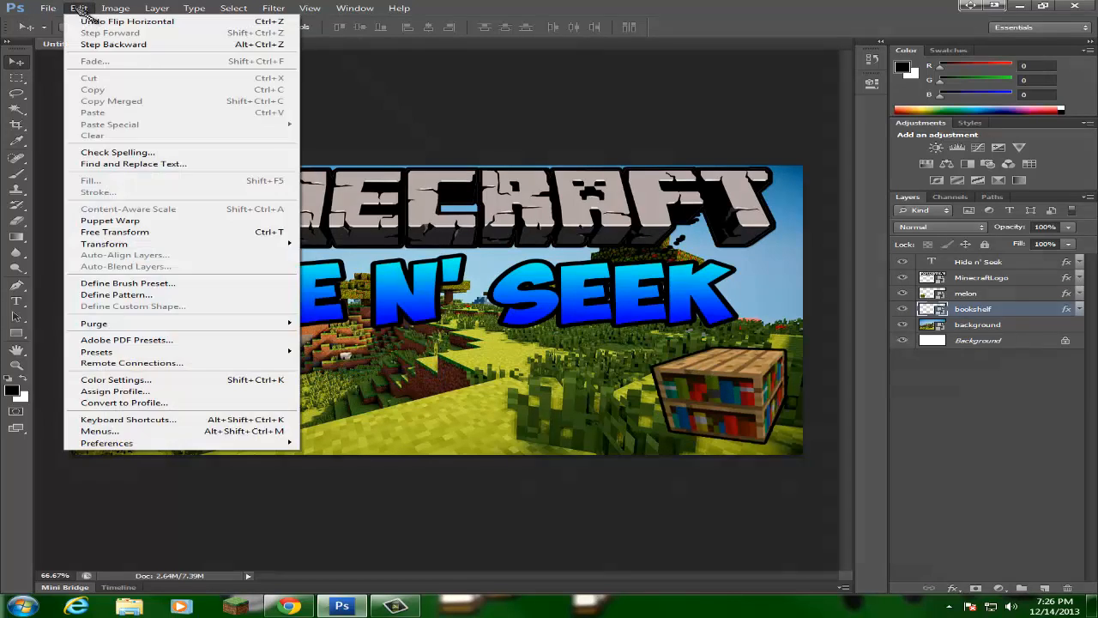
mouse_move(245, 246)
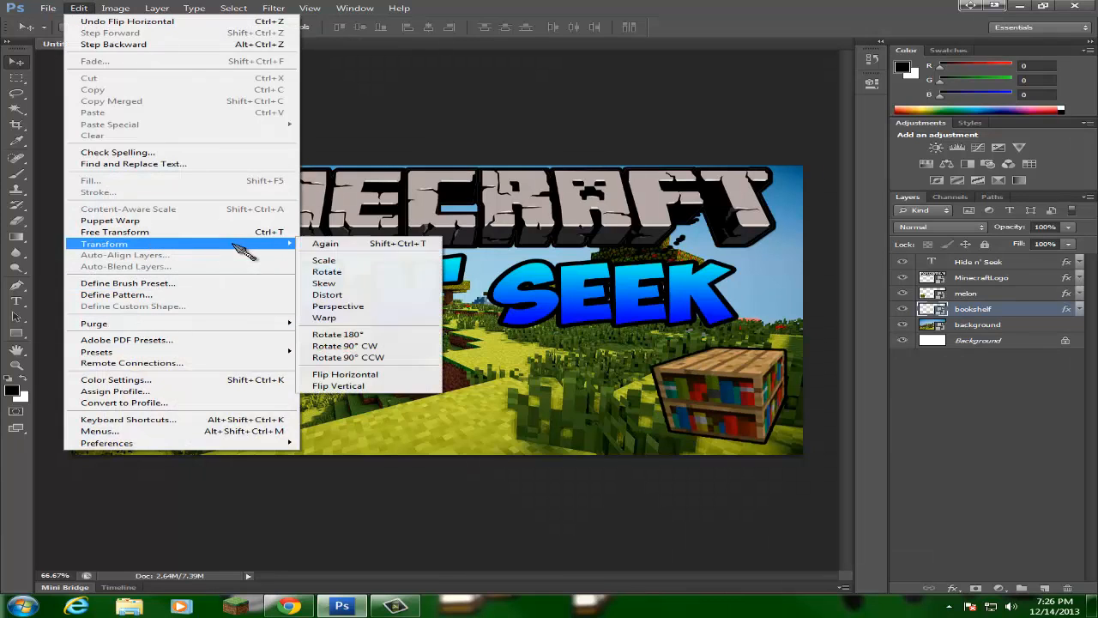
click(326, 267)
drag(650, 346, 639, 339)
drag(715, 370, 683, 368)
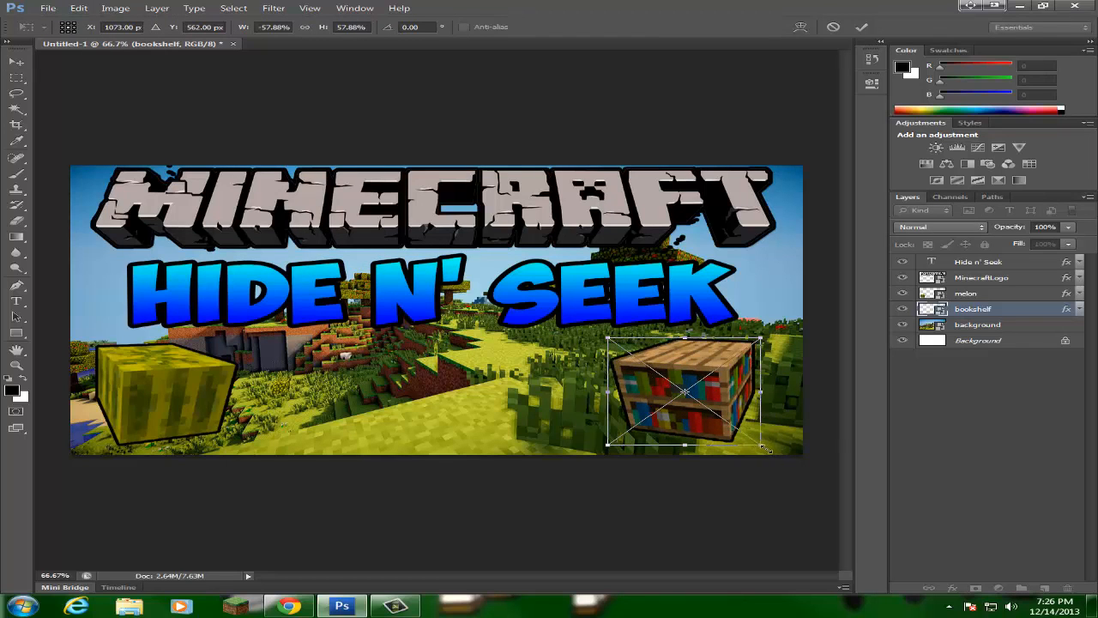
drag(766, 448, 771, 450)
drag(736, 395, 744, 399)
click(18, 61)
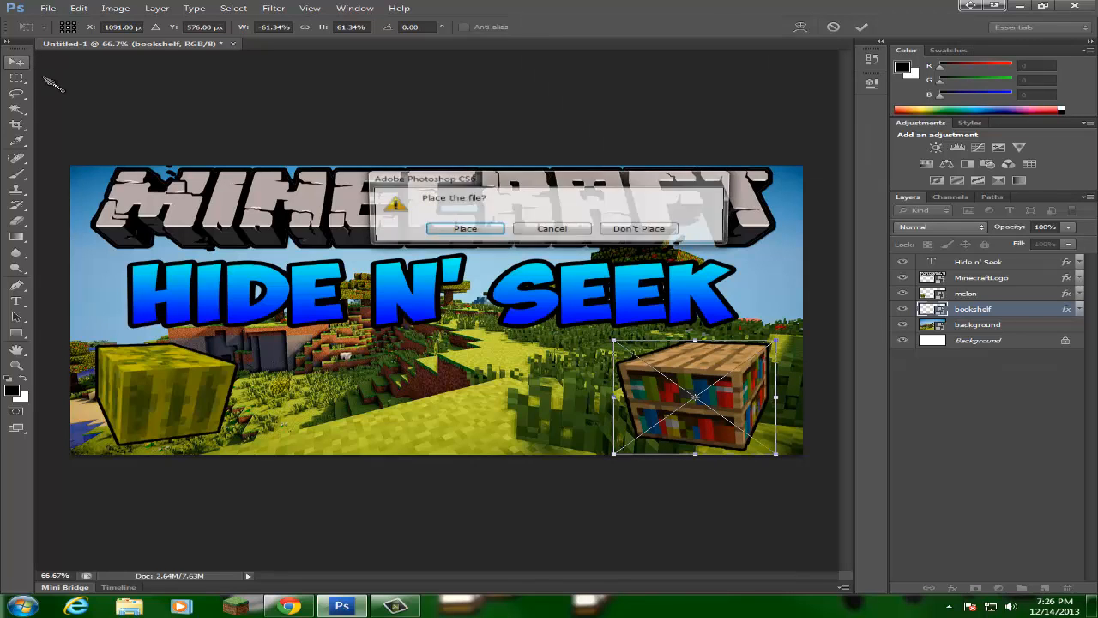
click(481, 225)
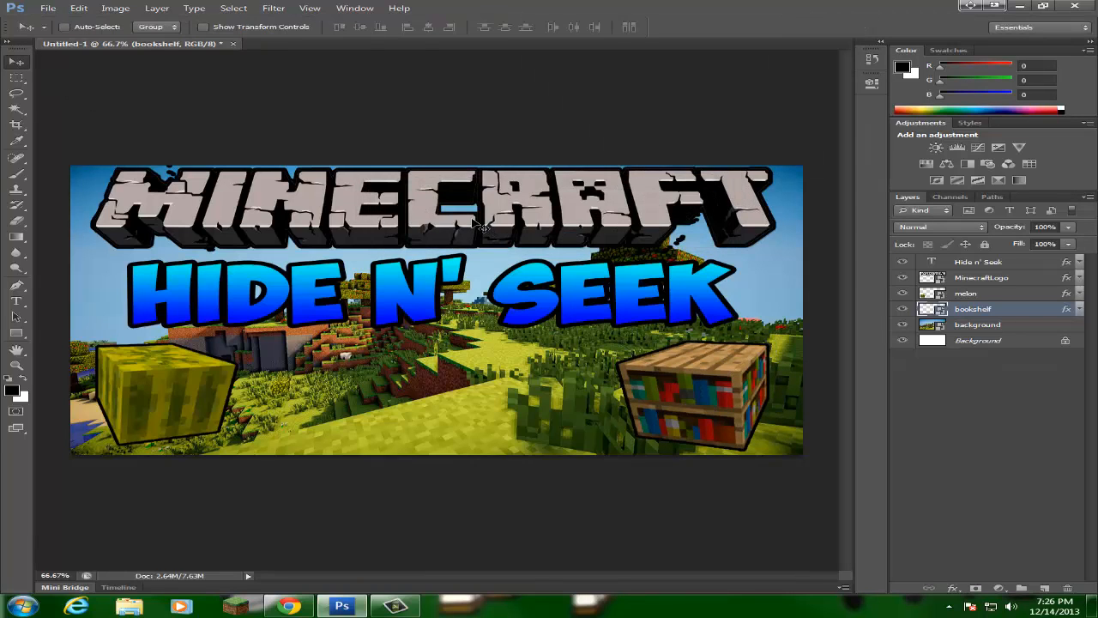
drag(725, 402, 733, 398)
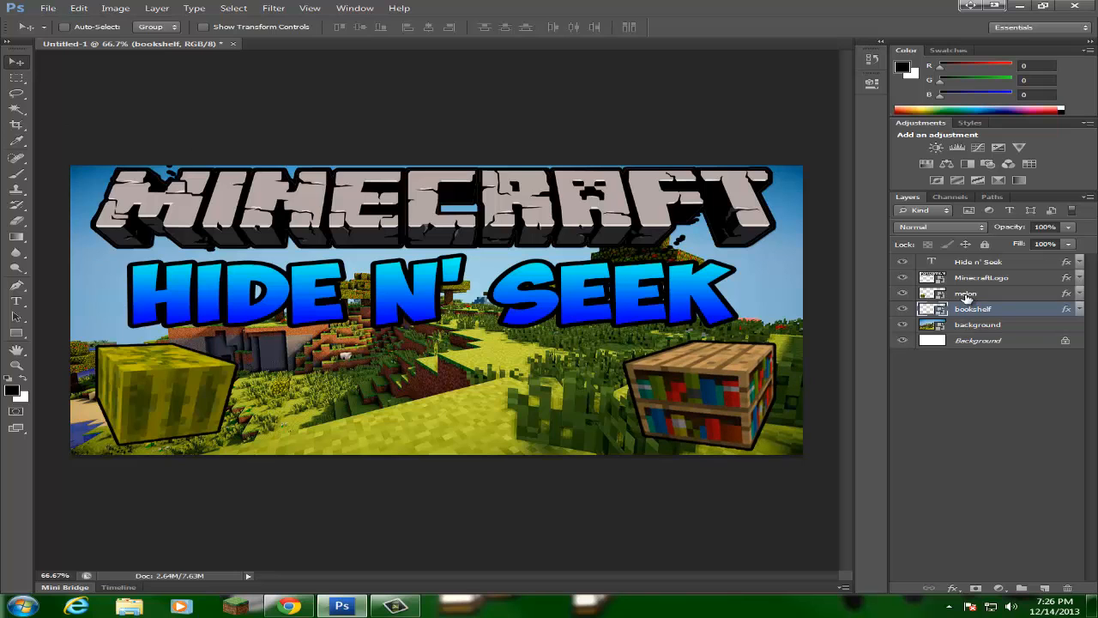
Step: Scale the melon block up to about 59% in the image's lower-left corner
click(967, 296)
click(48, 7)
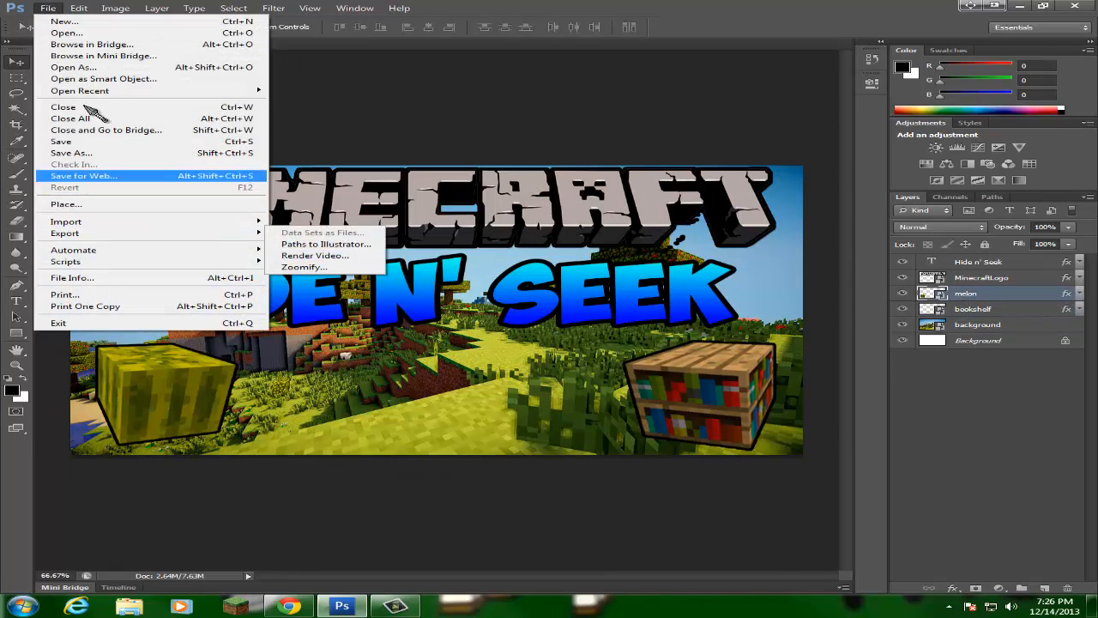
mouse_move(79, 8)
mouse_move(268, 243)
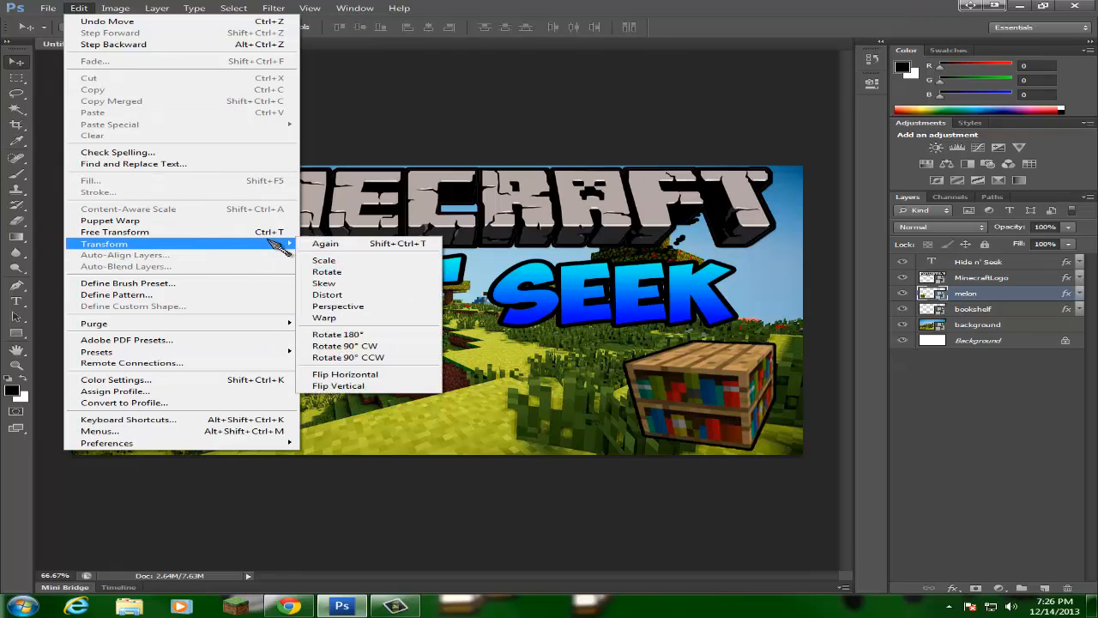
click(324, 260)
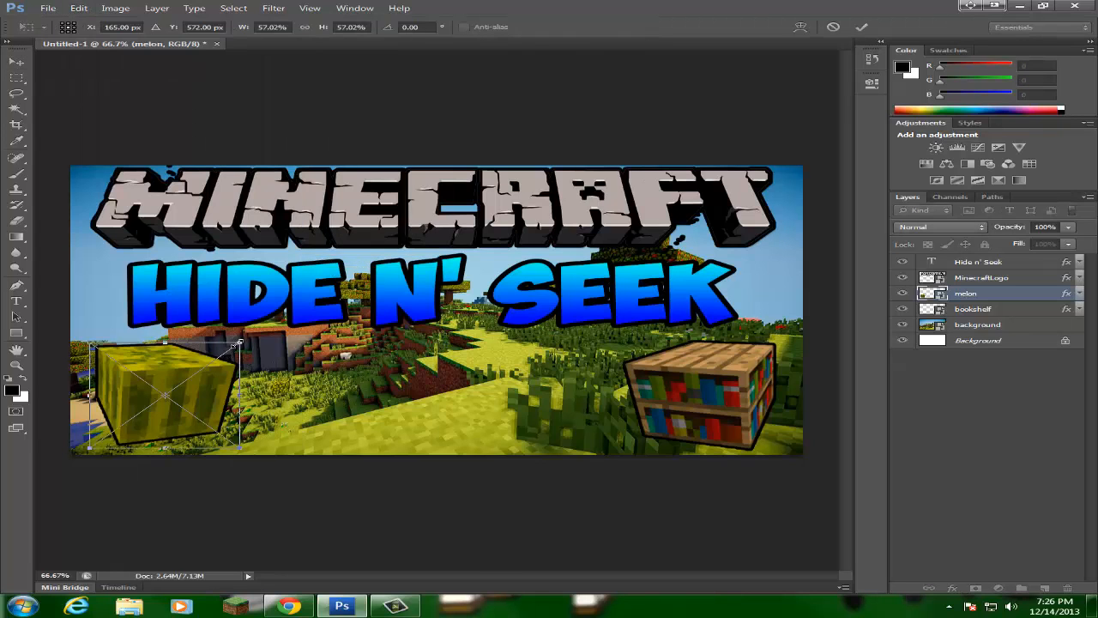
drag(239, 343, 245, 340)
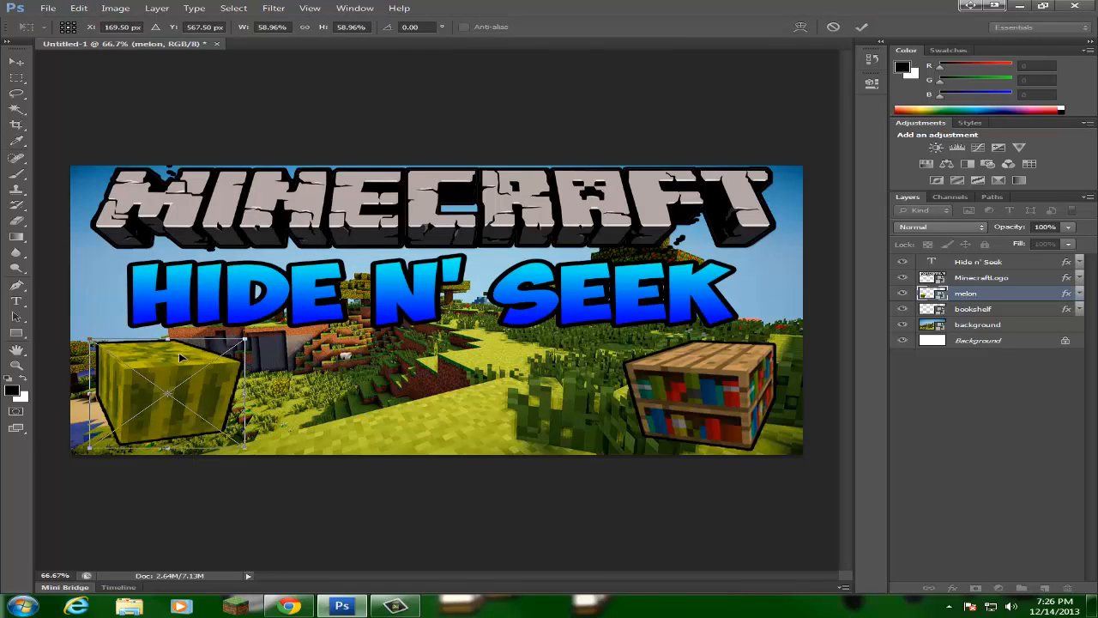
Step: Rotate the melon block about 3.2° clockwise and apply the transform
click(78, 8)
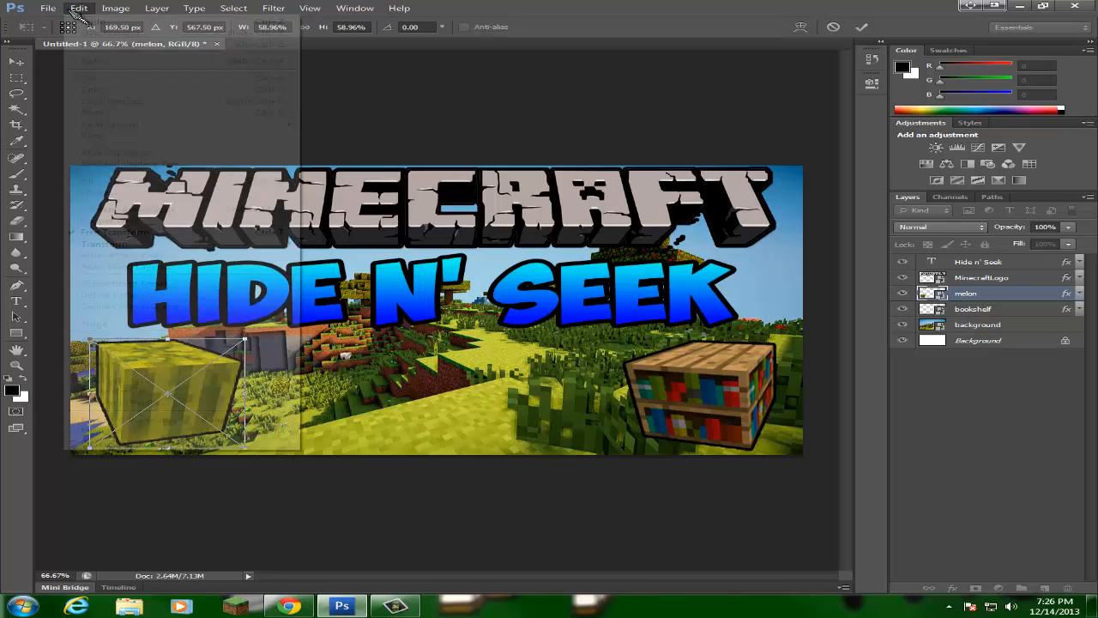
mouse_move(246, 245)
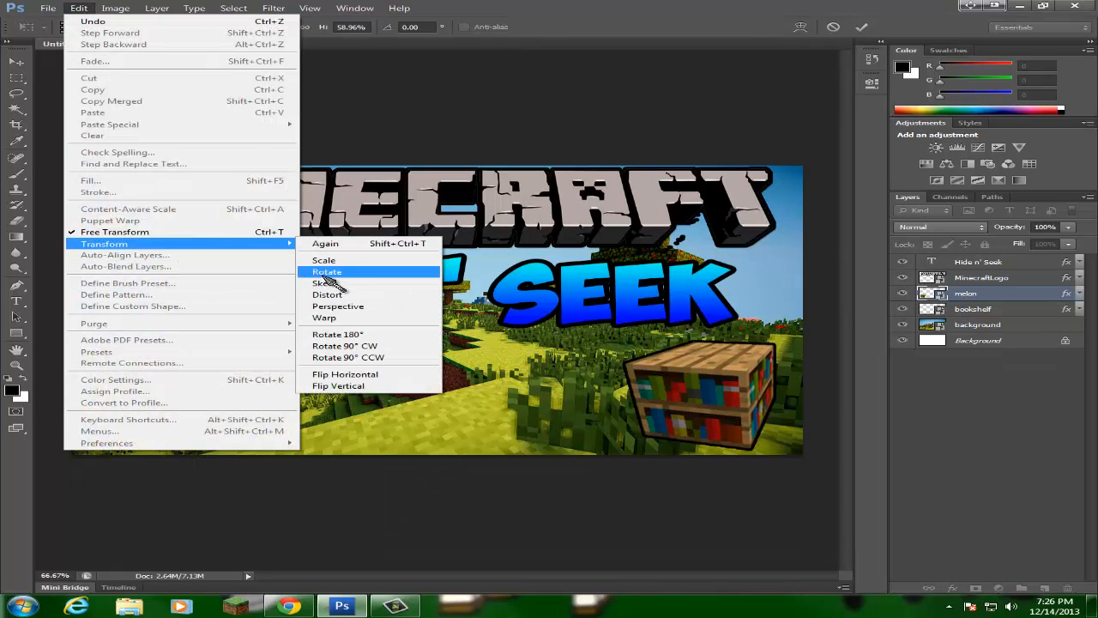
click(327, 272)
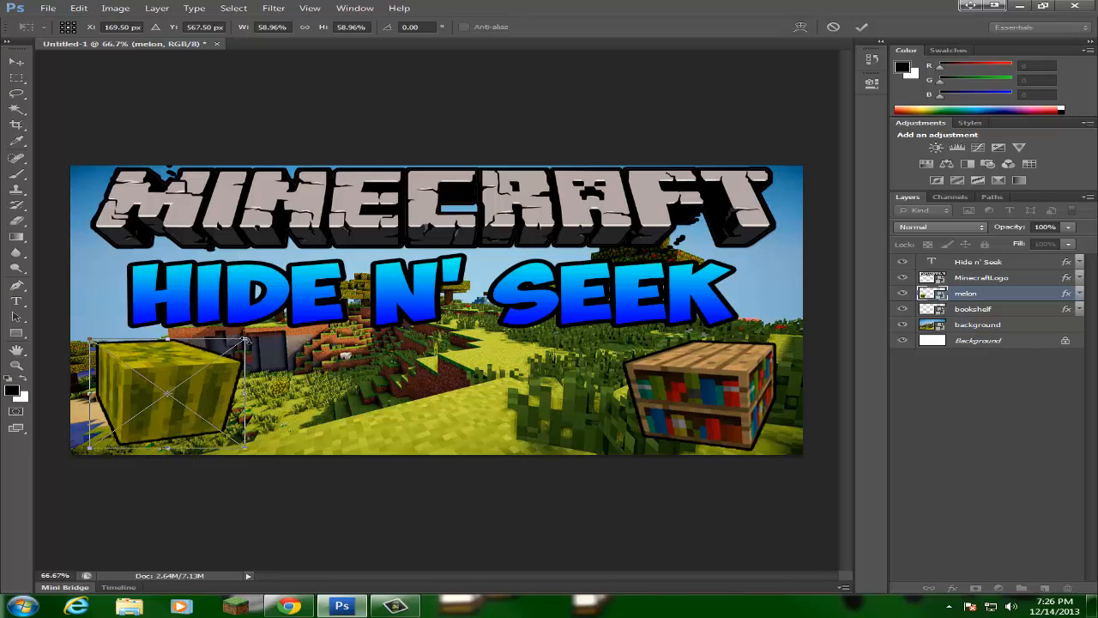
drag(247, 341, 251, 344)
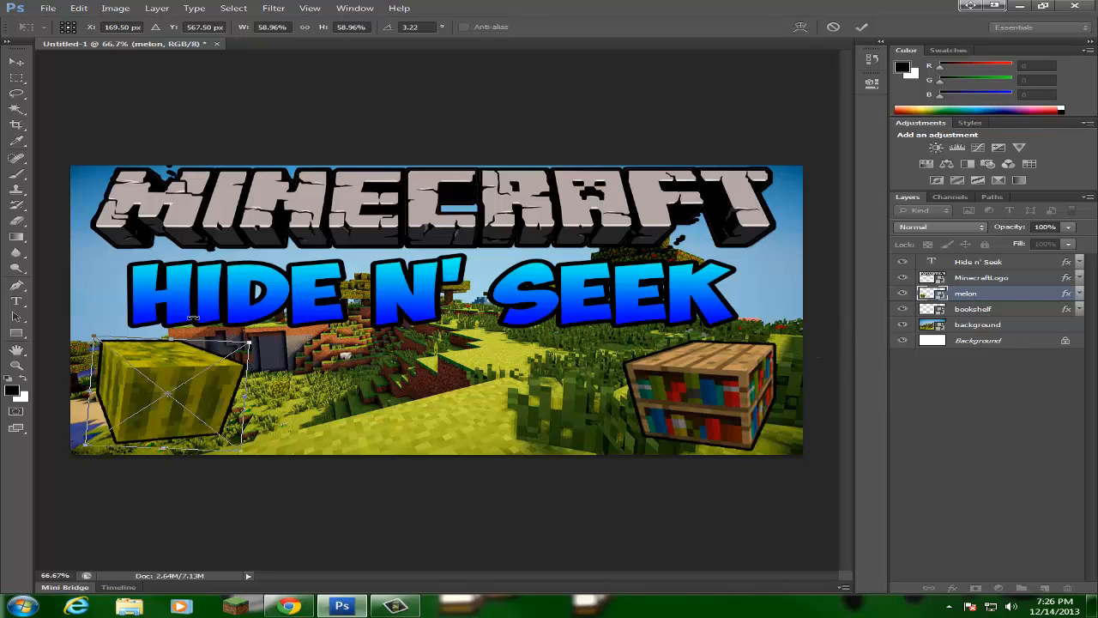
click(16, 65)
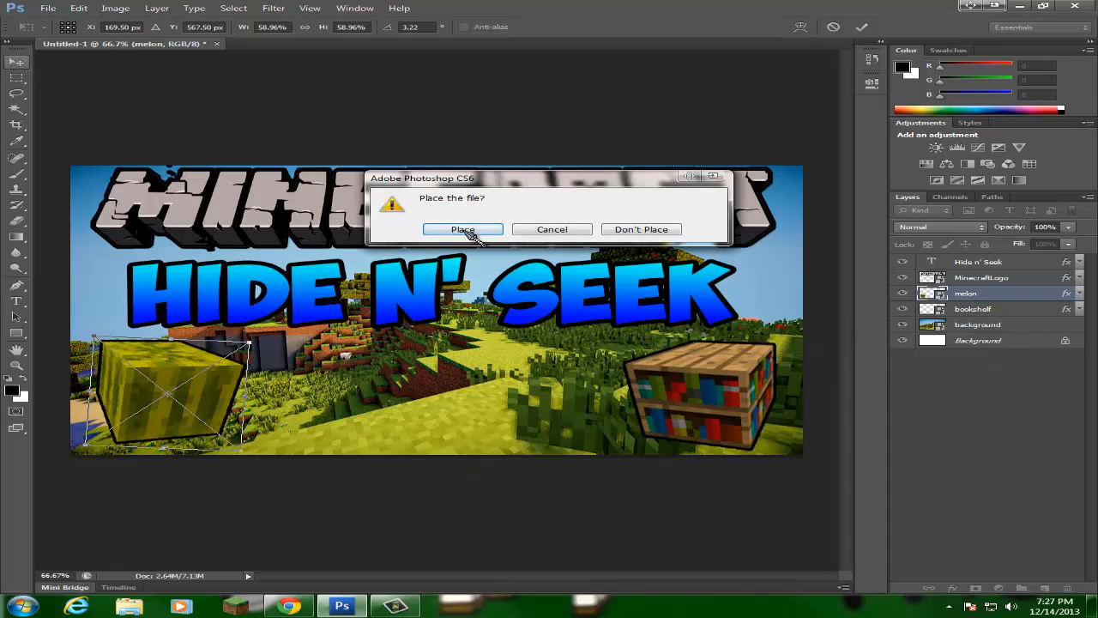
click(463, 229)
Step: Rotate the bookshelf block about 3° counterclockwise, nudge it slightly upward and apply the transform
click(971, 309)
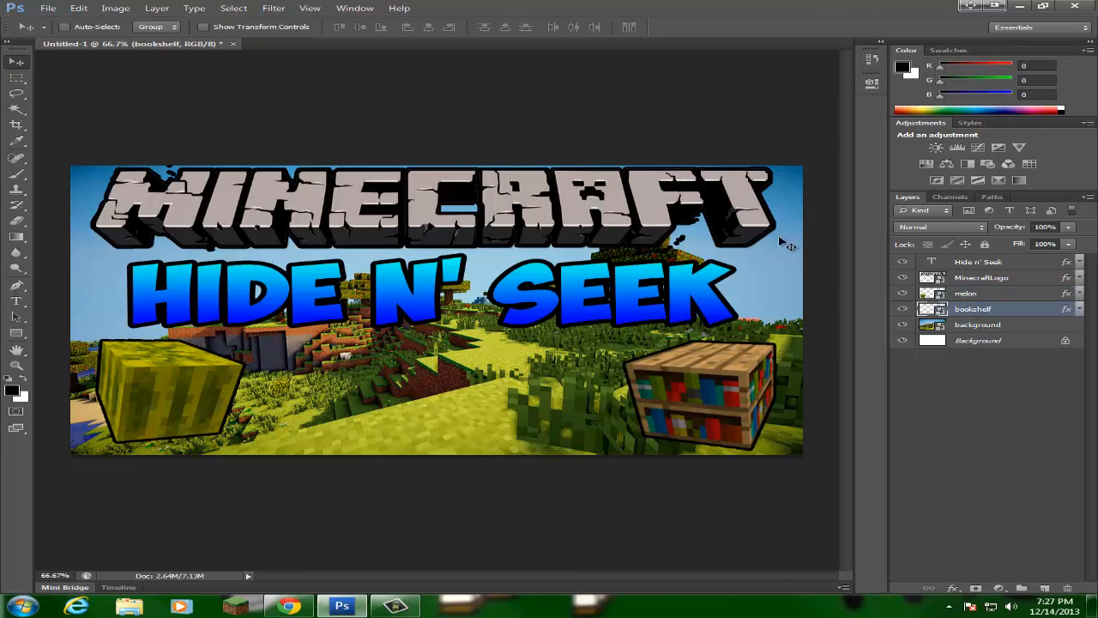
click(78, 8)
mouse_move(215, 245)
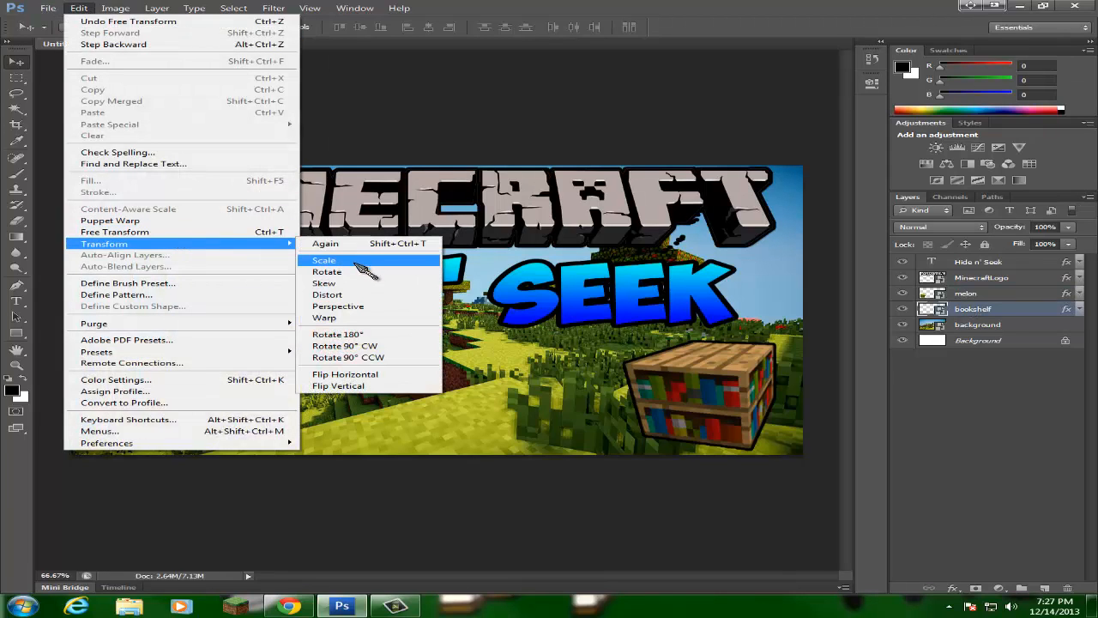
click(360, 273)
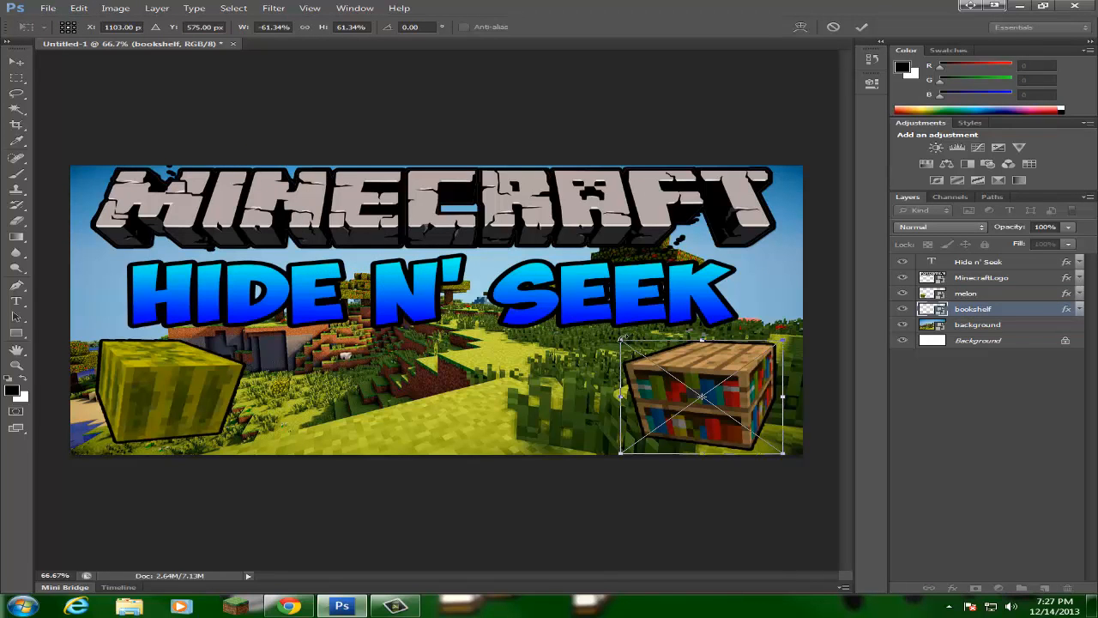
drag(619, 341, 615, 347)
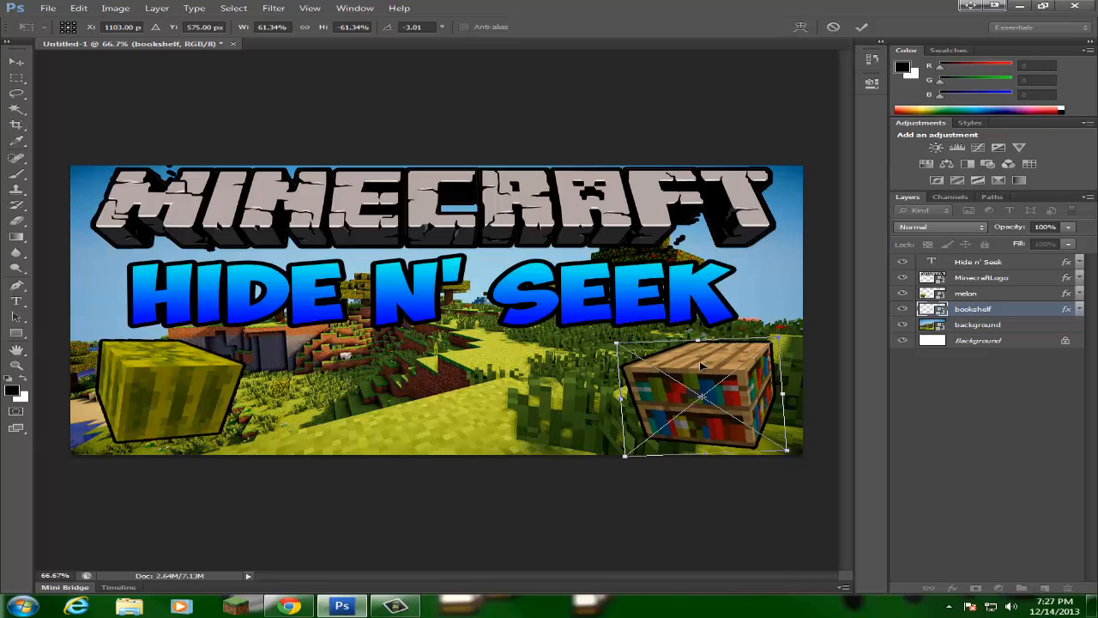
drag(701, 366, 702, 362)
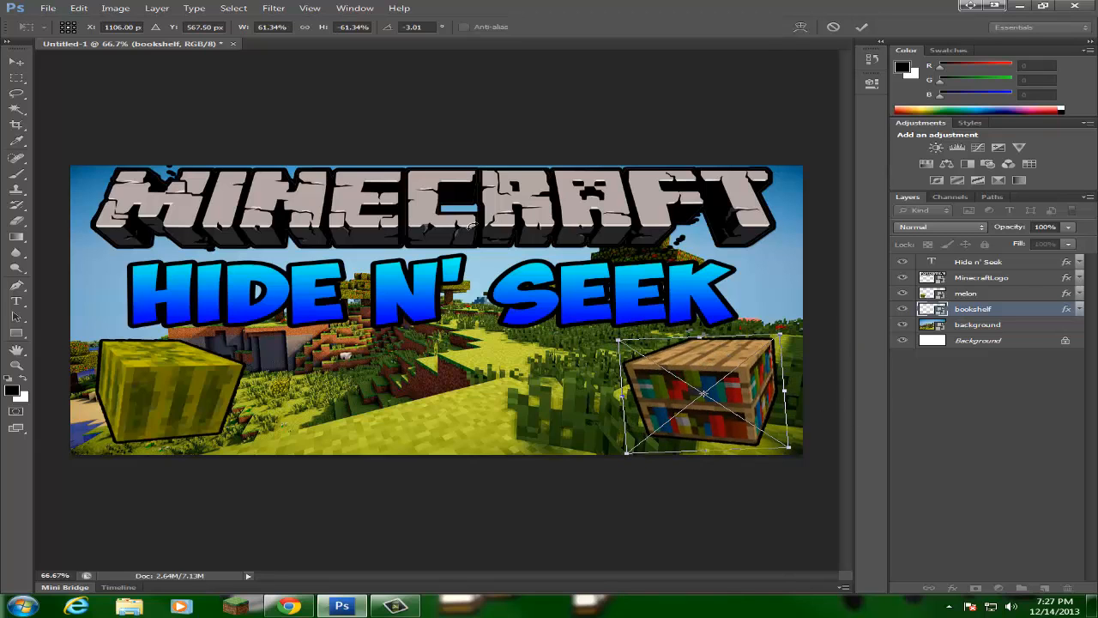
click(17, 62)
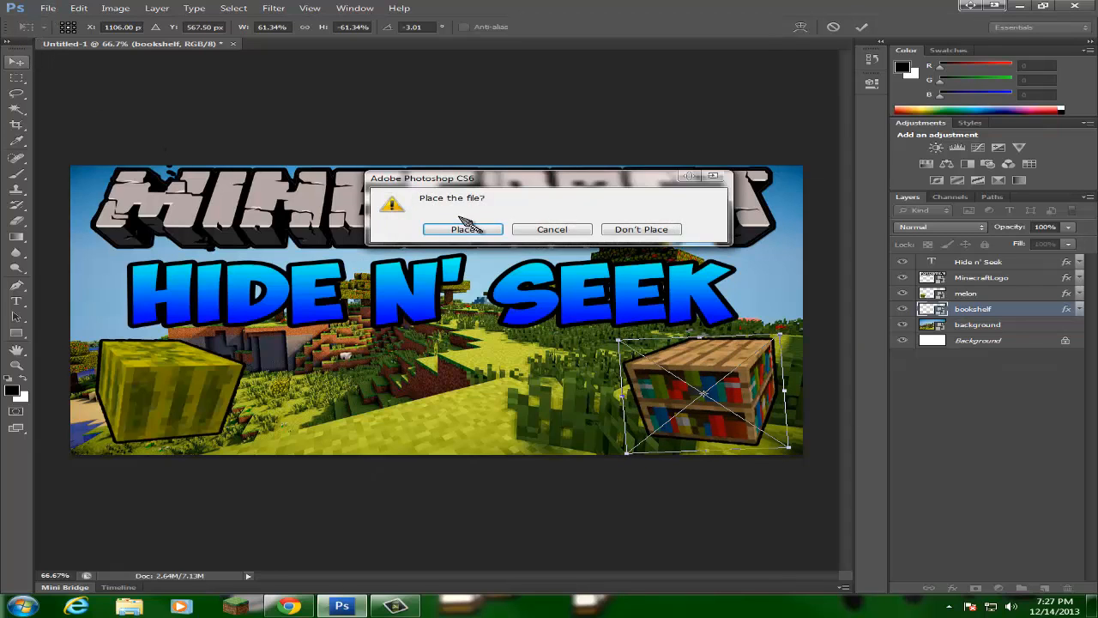
click(464, 229)
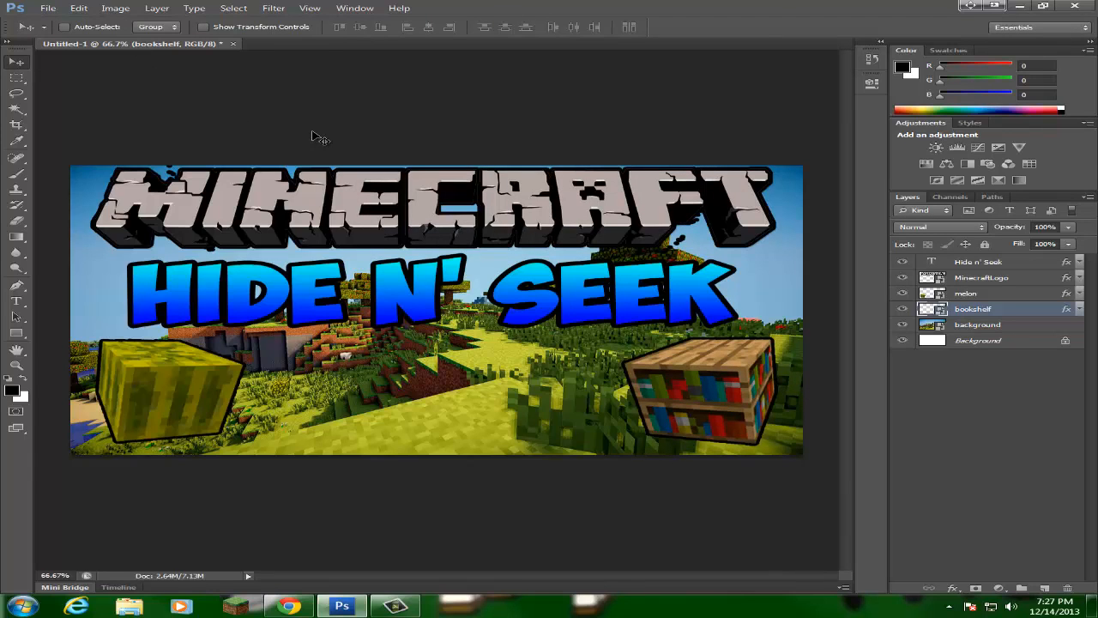
click(47, 9)
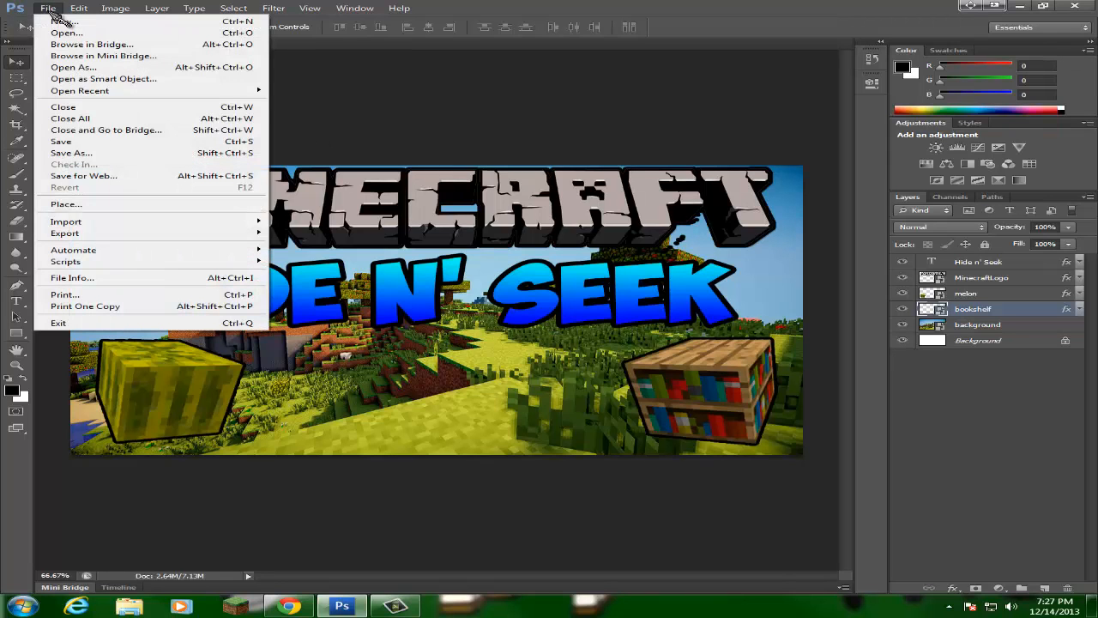
click(70, 153)
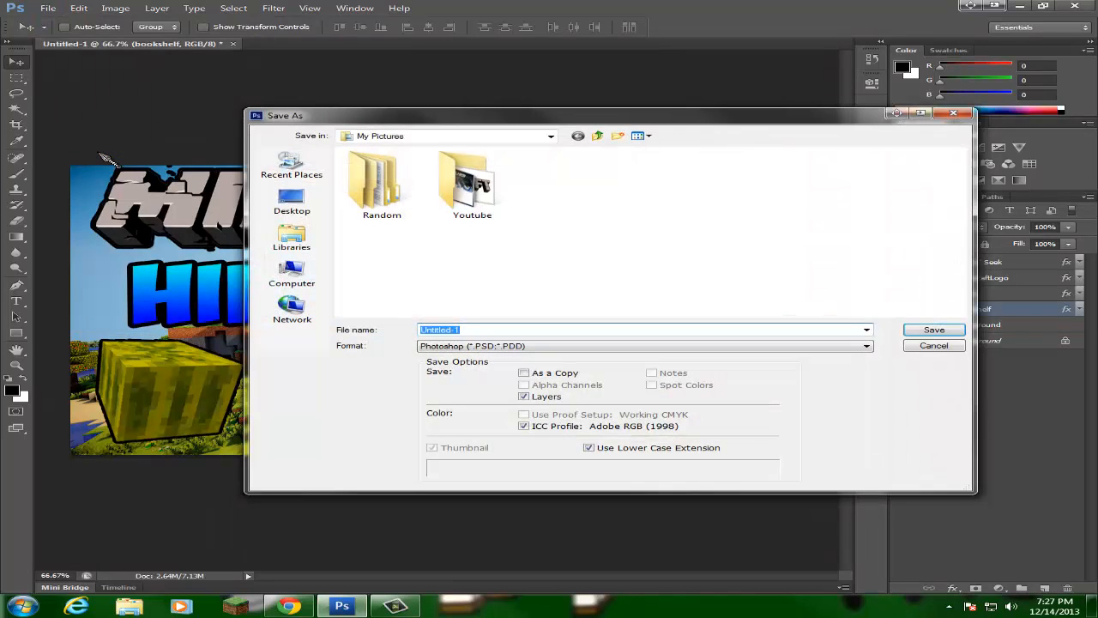
text(fasdfasdf)
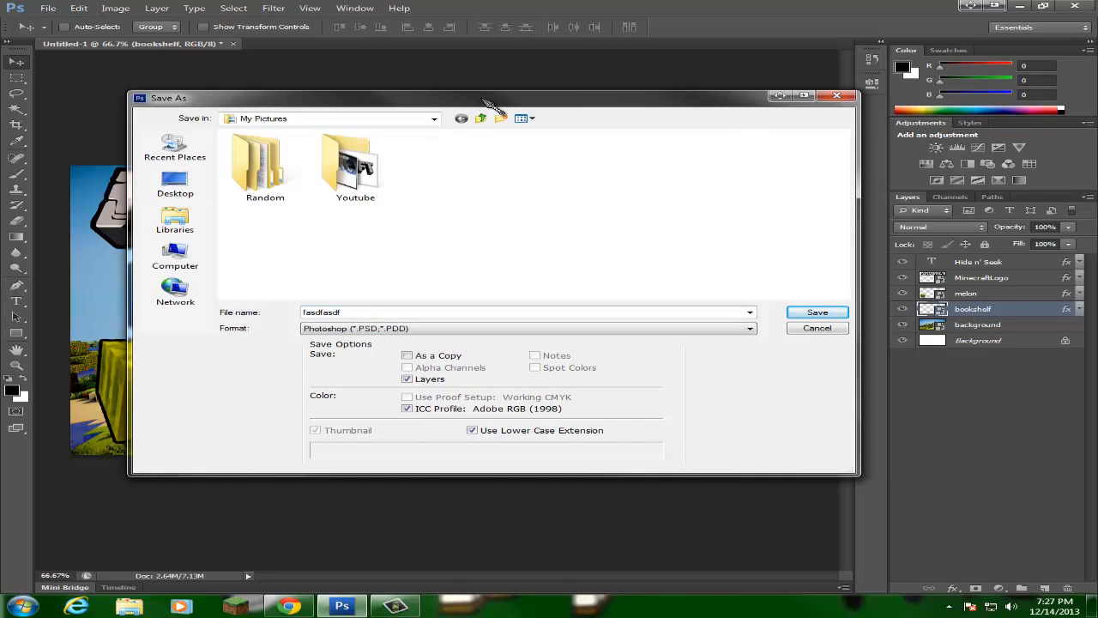
drag(490, 104, 751, 96)
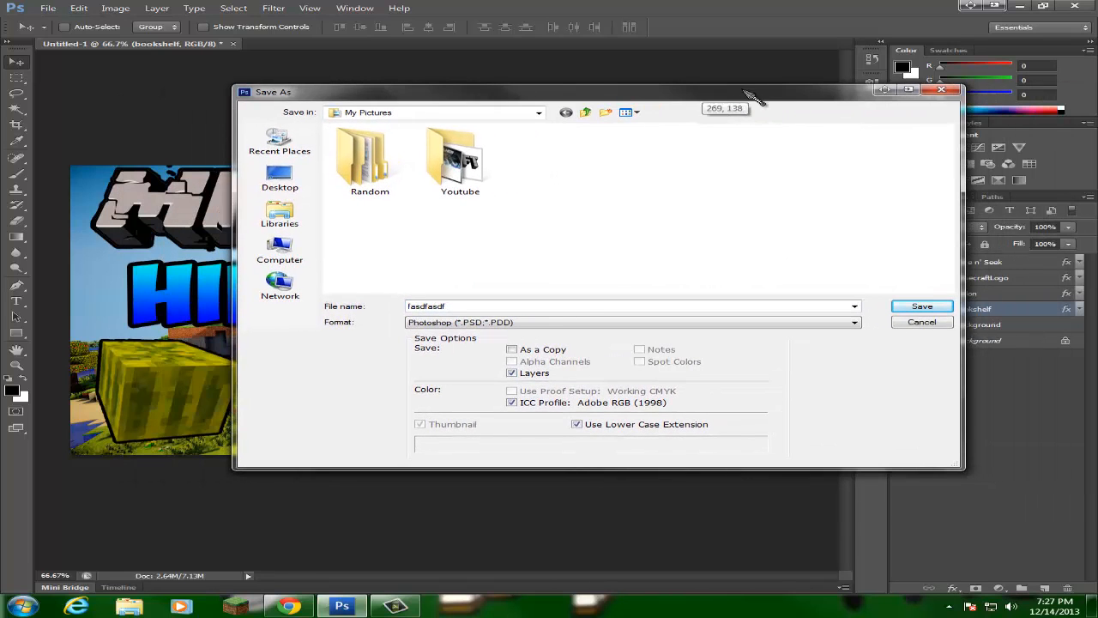
click(944, 91)
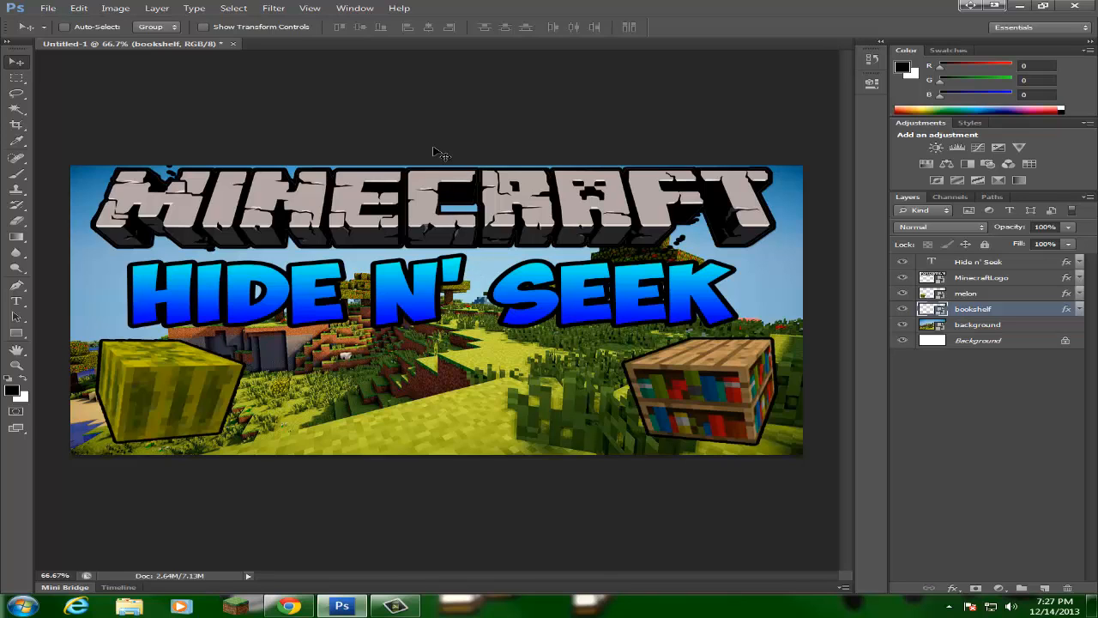
click(17, 301)
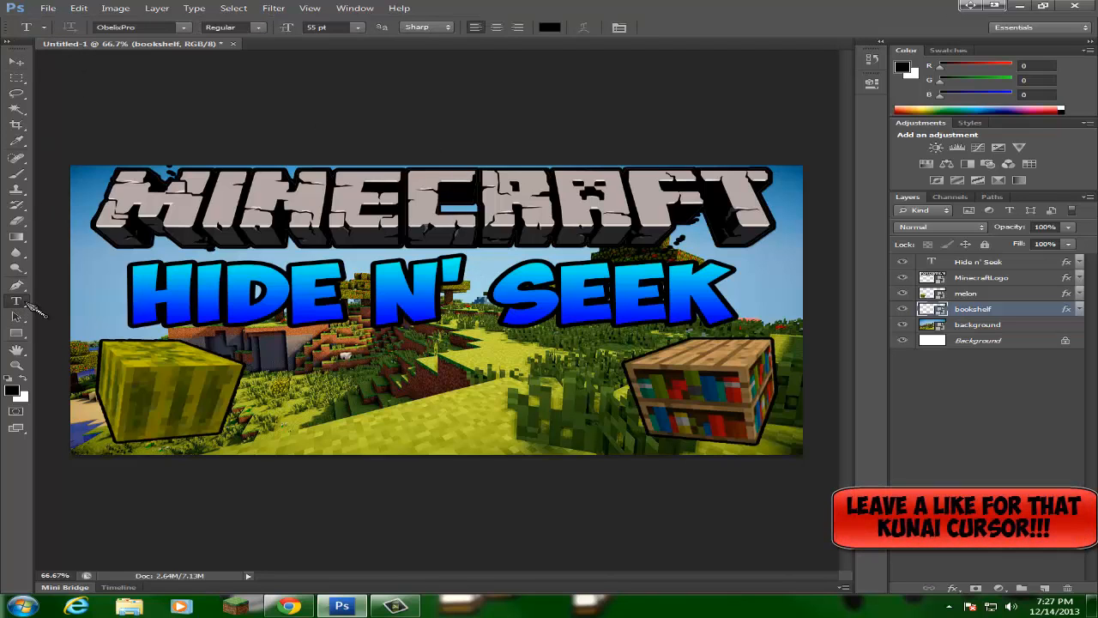
click(276, 344)
drag(408, 382, 392, 421)
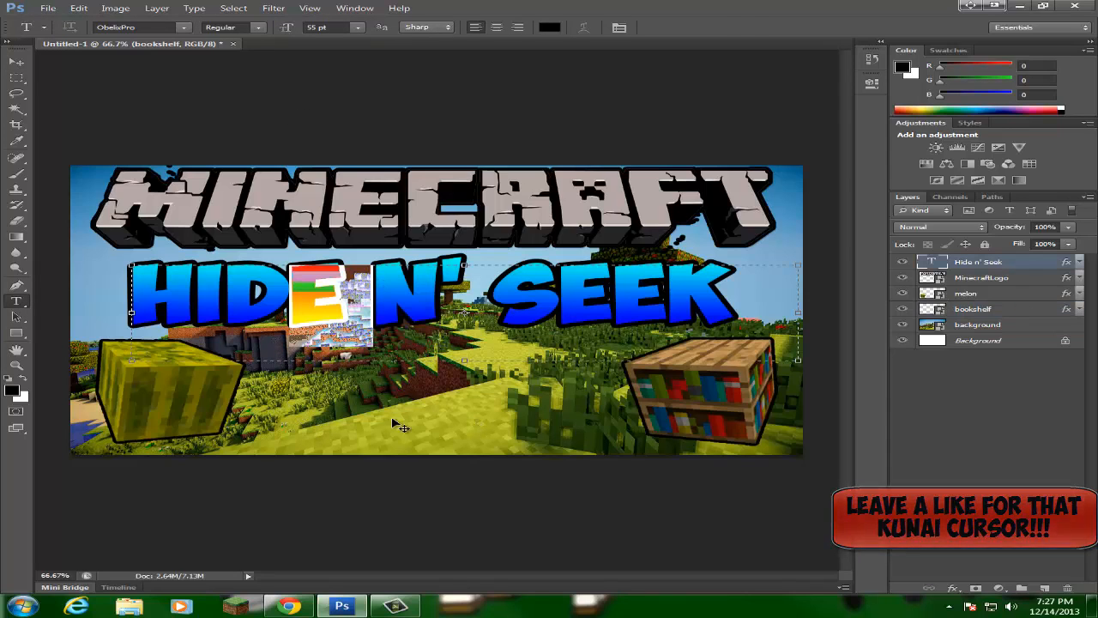
click(16, 61)
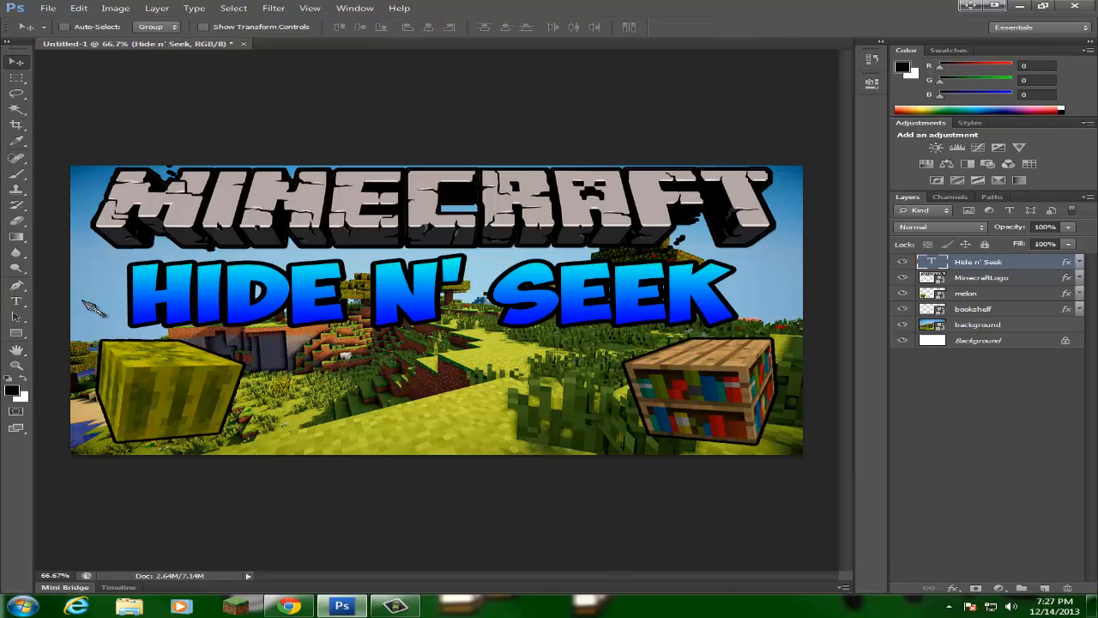
click(16, 316)
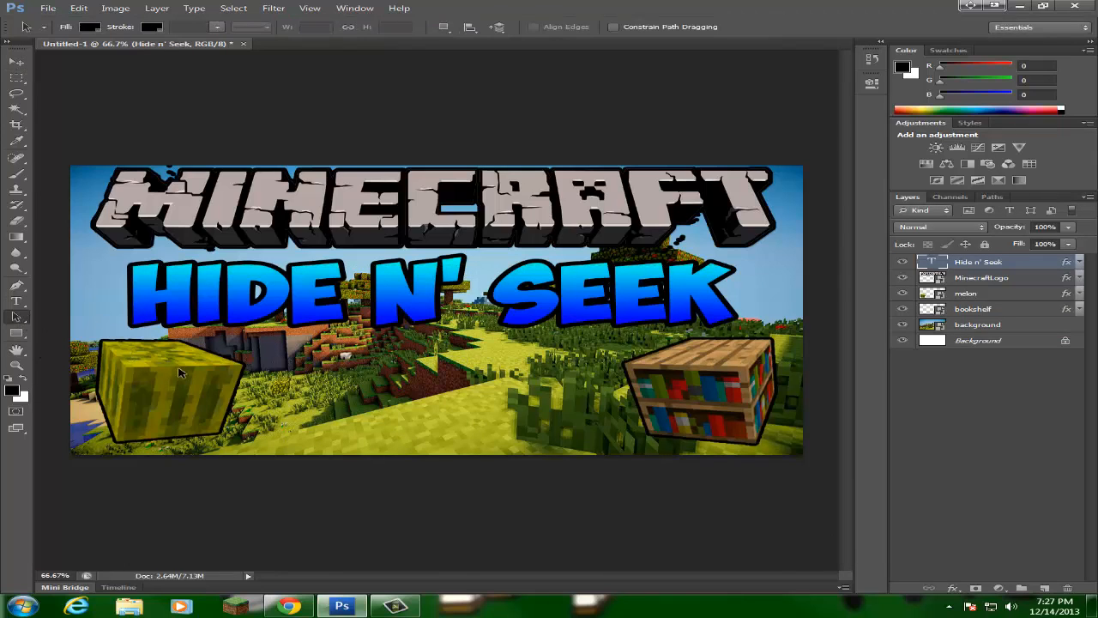
Step: Add a text box reading "ep.1" in 55 pt ObelixPro between the melon and bookshelf blocks
click(16, 302)
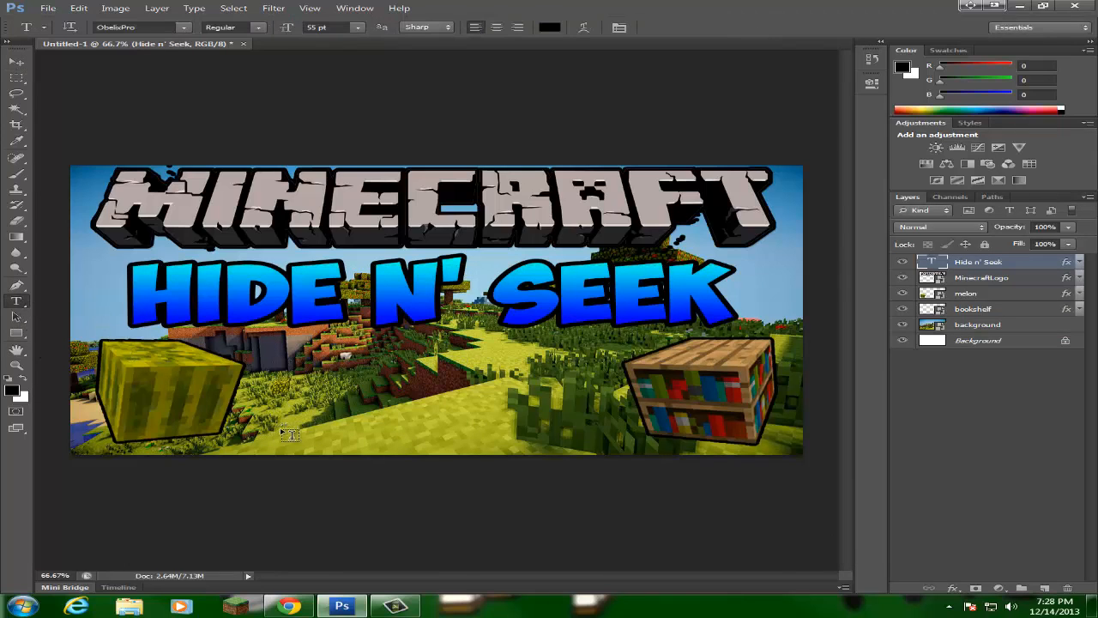
drag(283, 432, 582, 343)
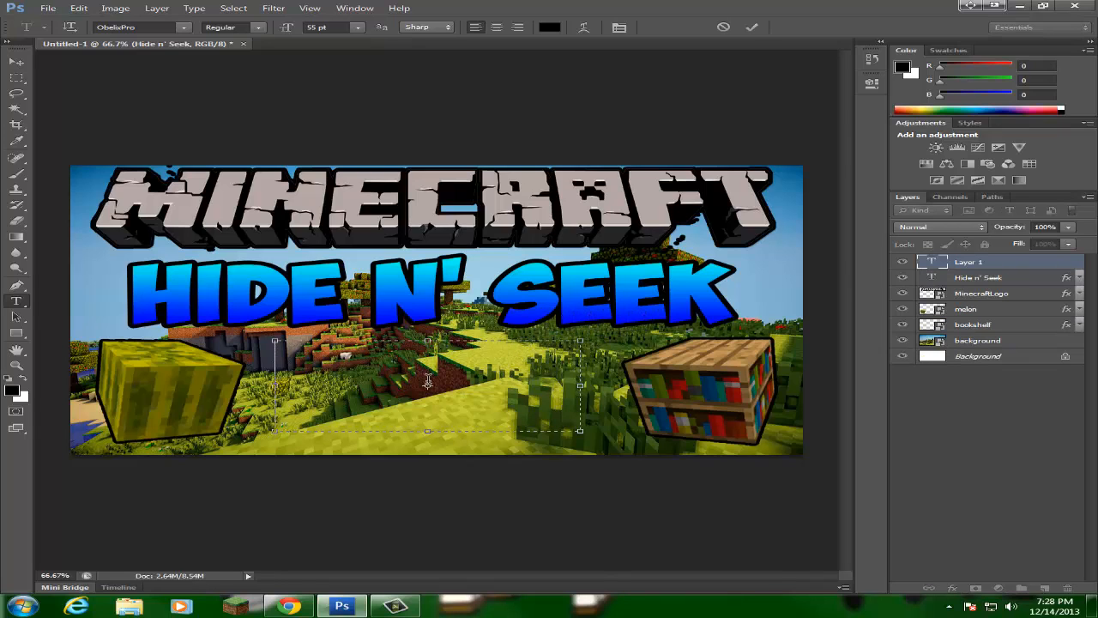
text(EP.1)
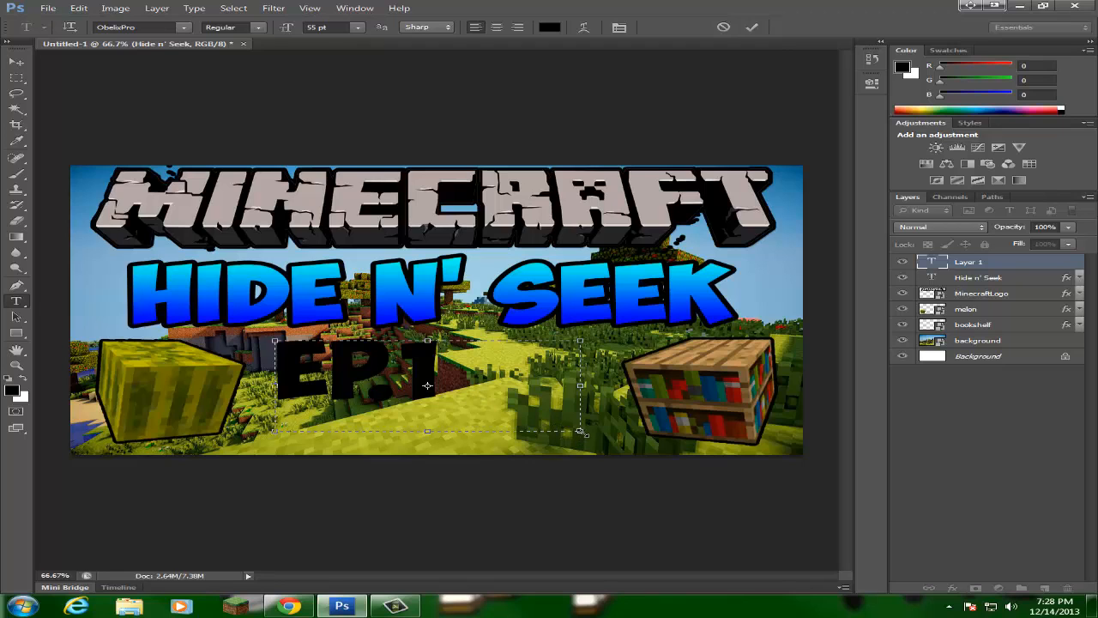
Step: Enlarge the "ep.1" text to about 84 pt, center it between the two blocks and commit it
drag(565, 426, 592, 444)
drag(302, 347, 286, 343)
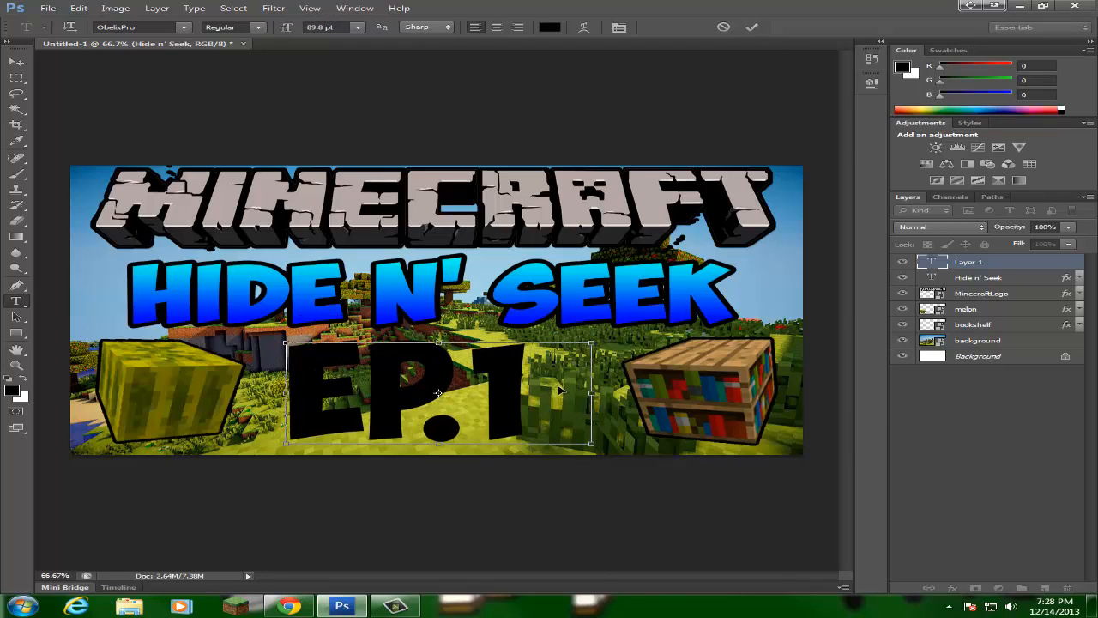
drag(559, 390, 585, 392)
drag(614, 348, 593, 352)
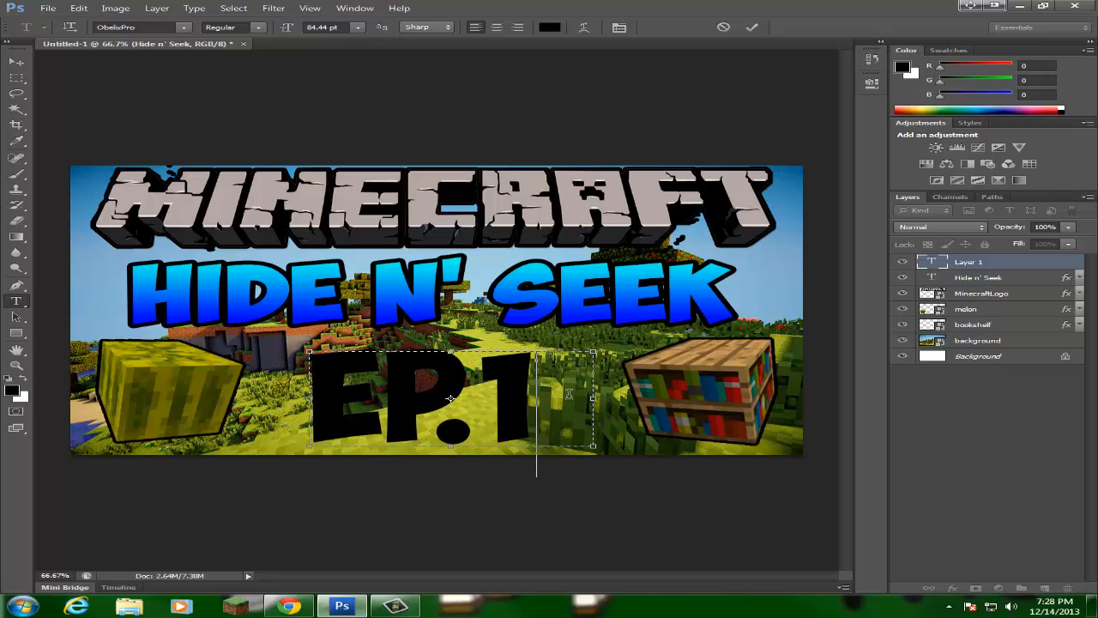
click(983, 262)
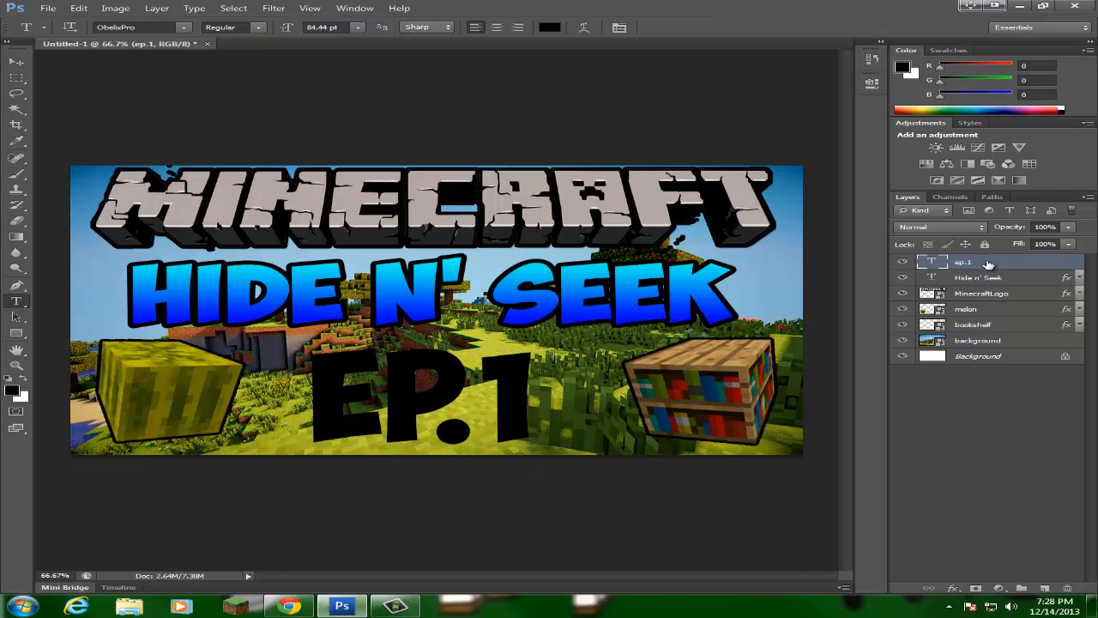
Step: Apply a cyan (00fff0) Color Overlay at 100% opacity to the "ep.1" text layer
right_click(988, 264)
click(884, 153)
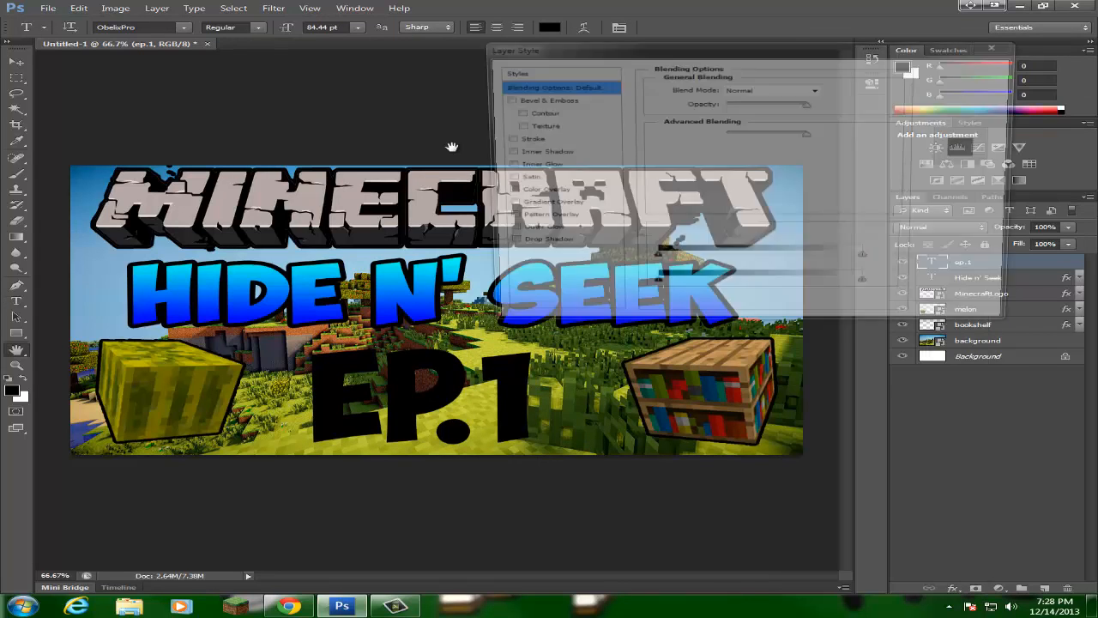
click(531, 193)
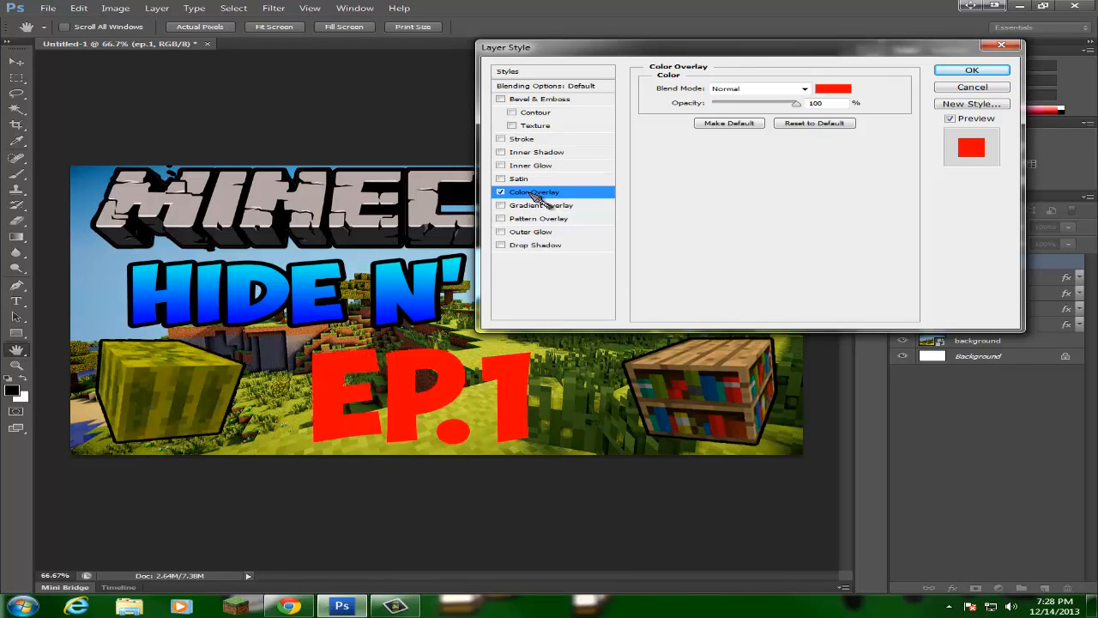
click(845, 92)
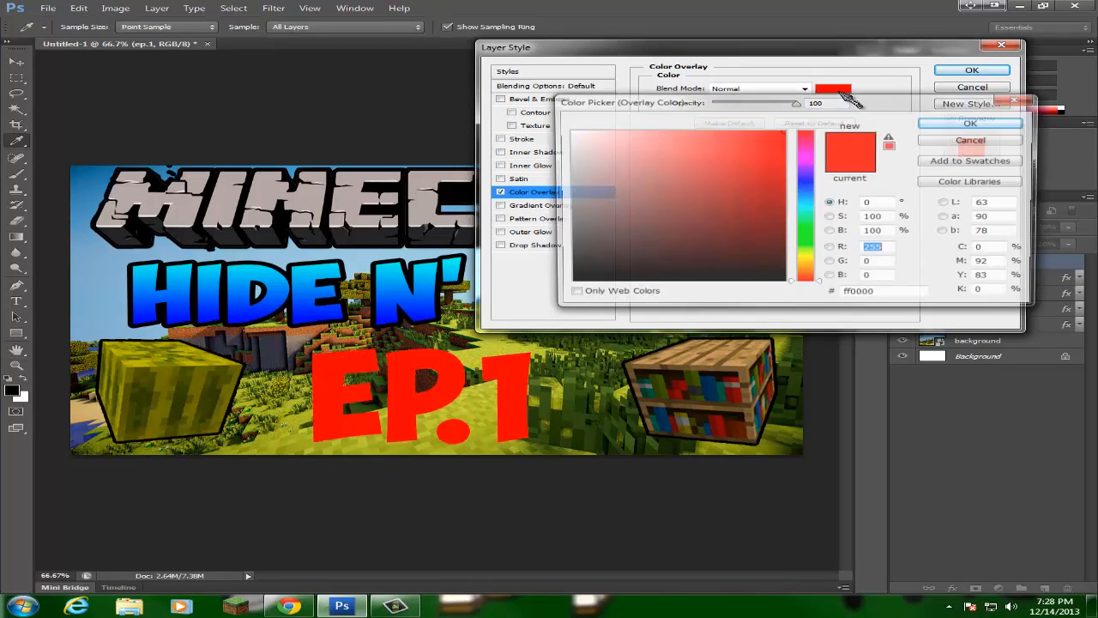
drag(798, 101, 862, 118)
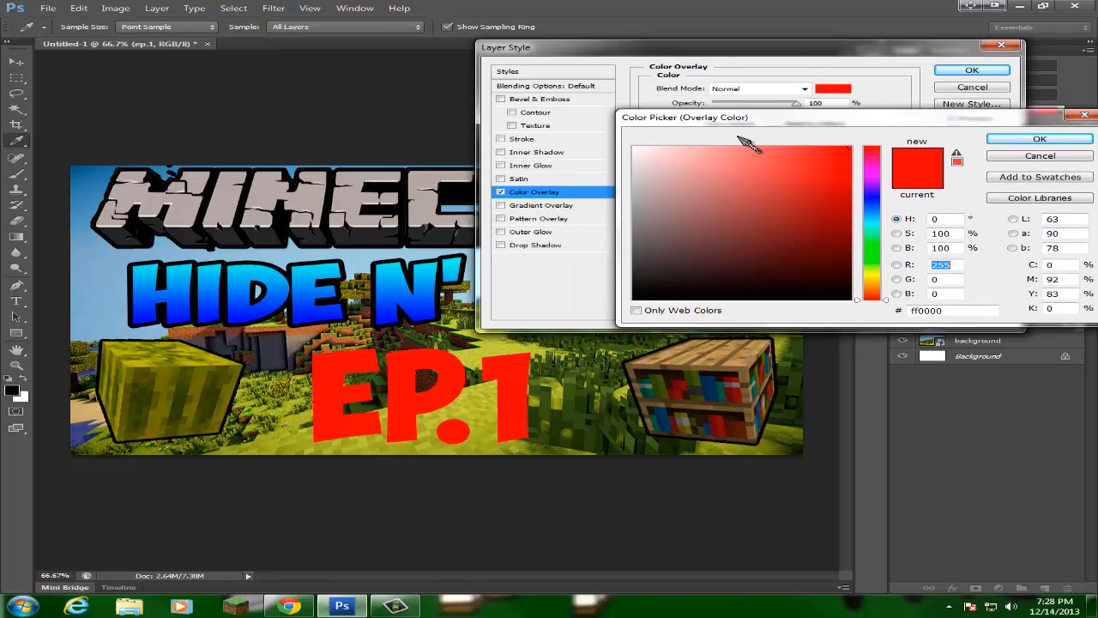
drag(755, 123, 681, 135)
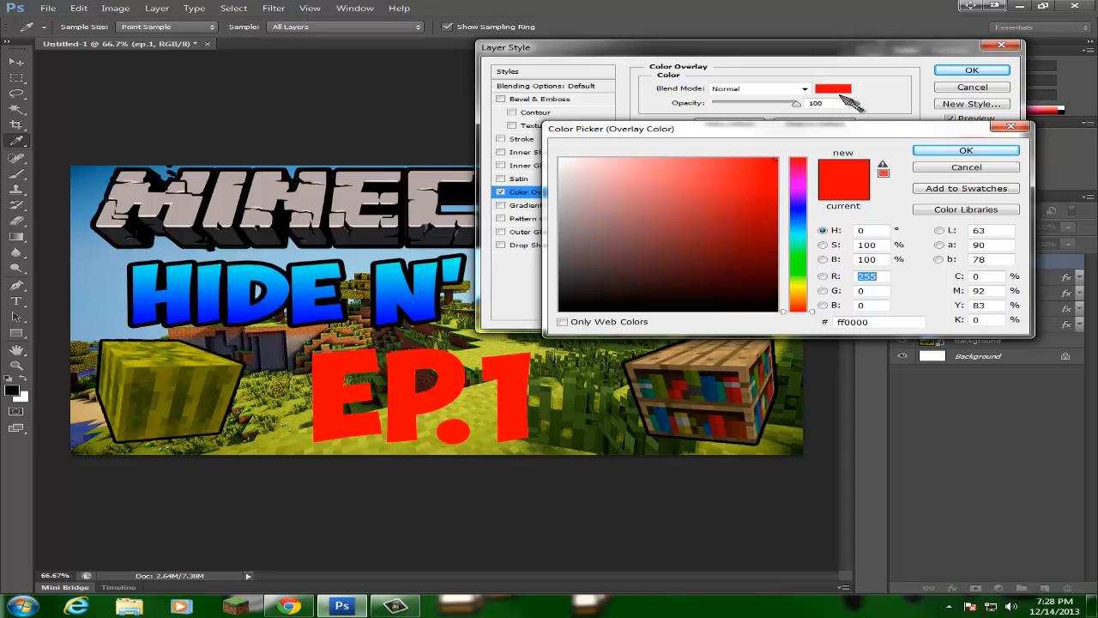
mouse_move(803, 232)
mouse_down()
mouse_move(808, 250)
mouse_move(803, 238)
mouse_up()
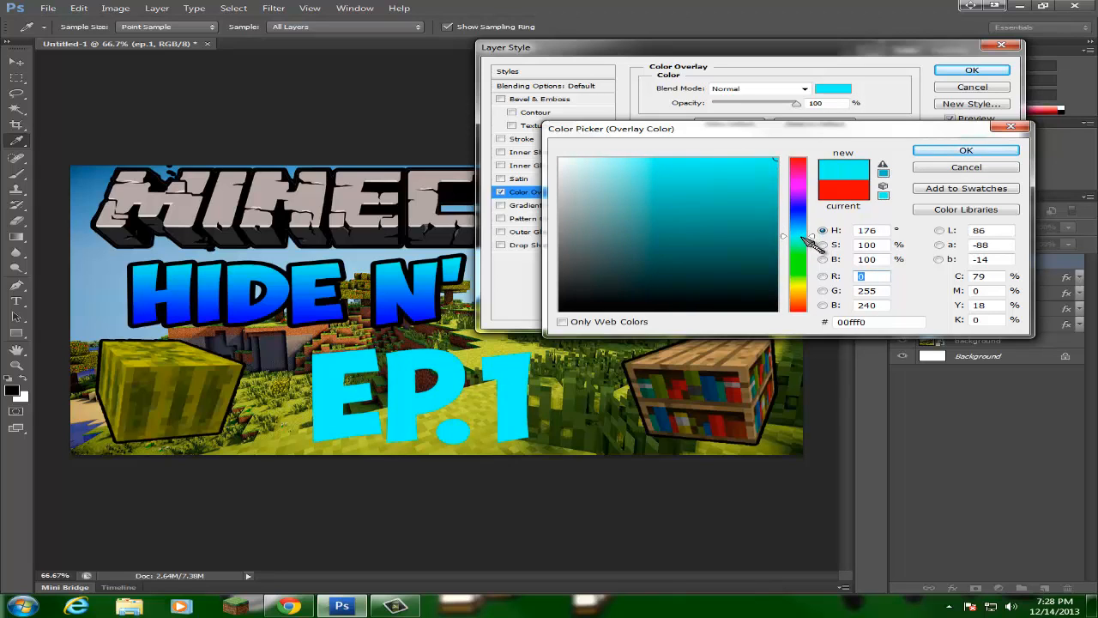
click(966, 151)
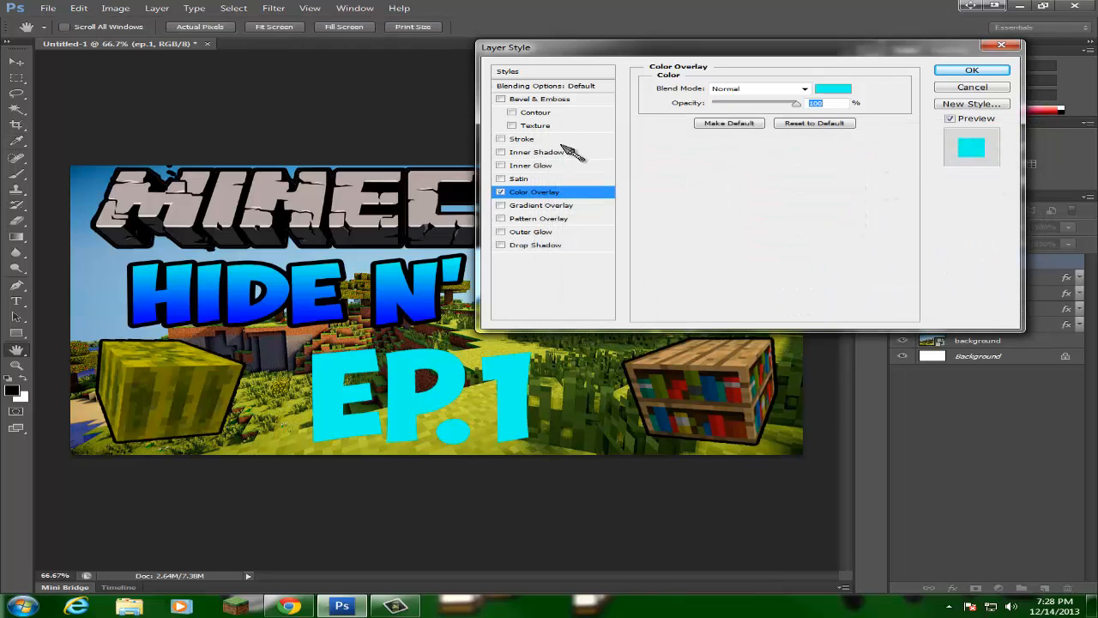
Step: Add an 8 px black outside Stroke to the "ep.1" text layer, apply the style, and shift the text slightly to the right
click(500, 139)
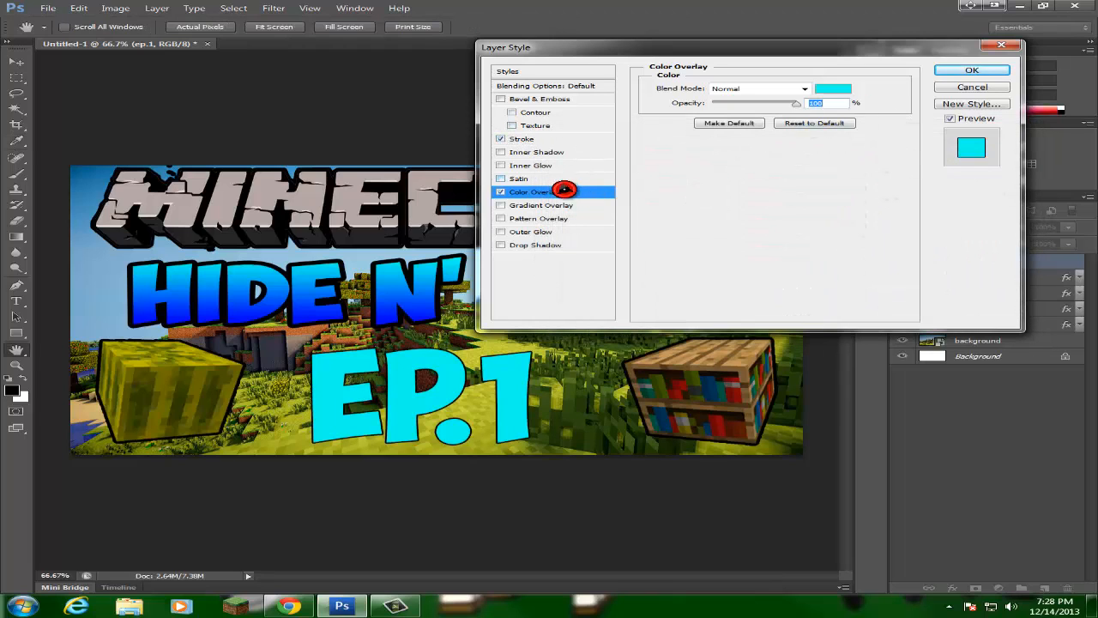
click(523, 139)
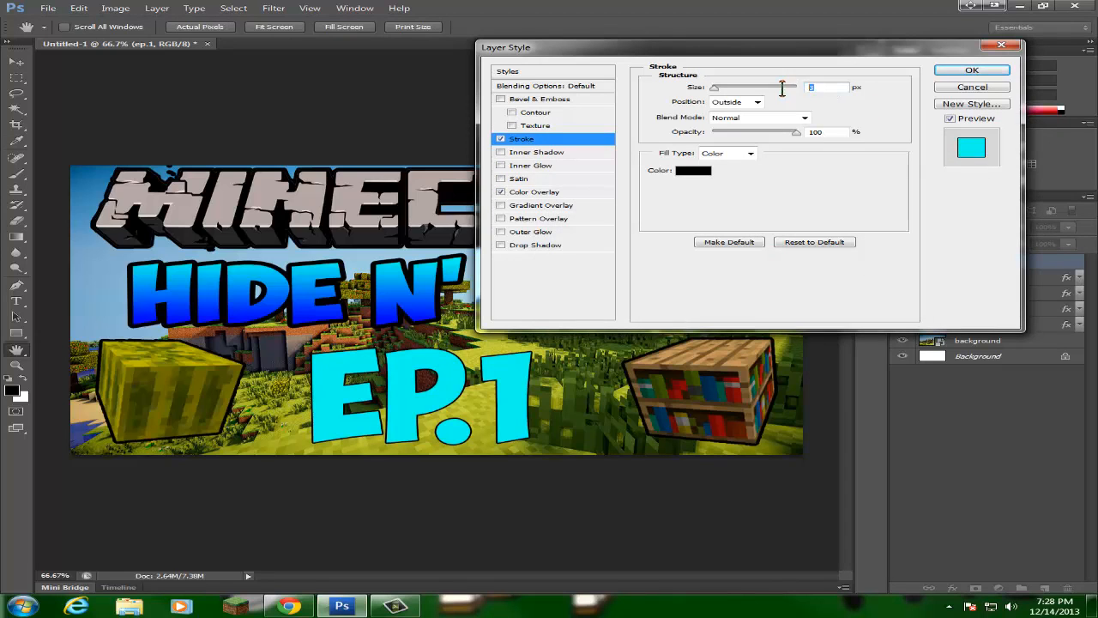
text(5)
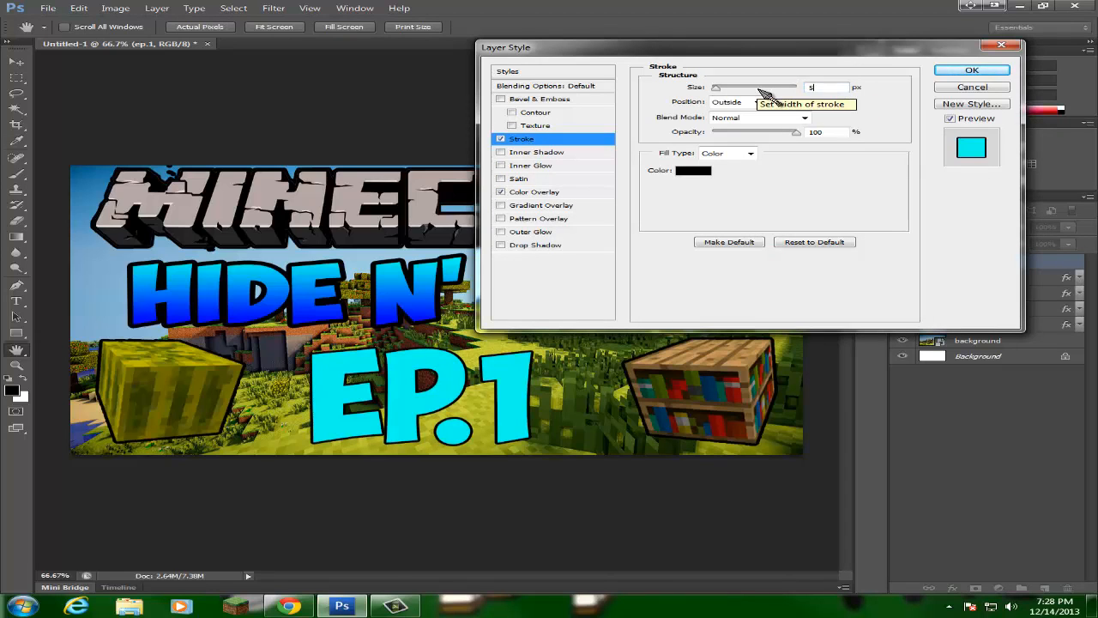
key(BackSpace)
text(8)
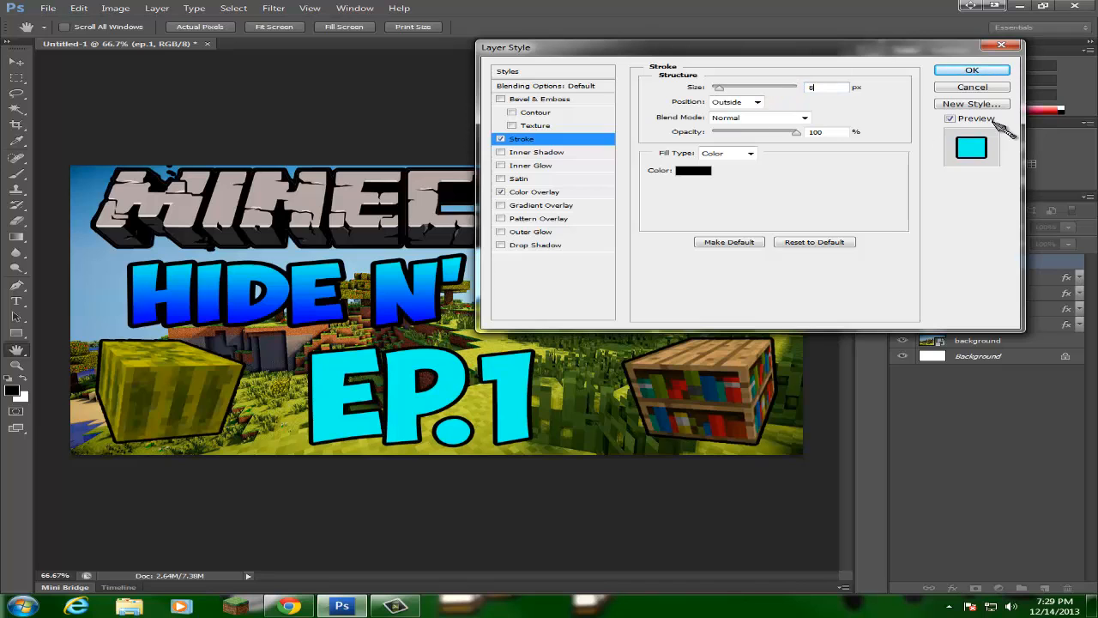
click(972, 72)
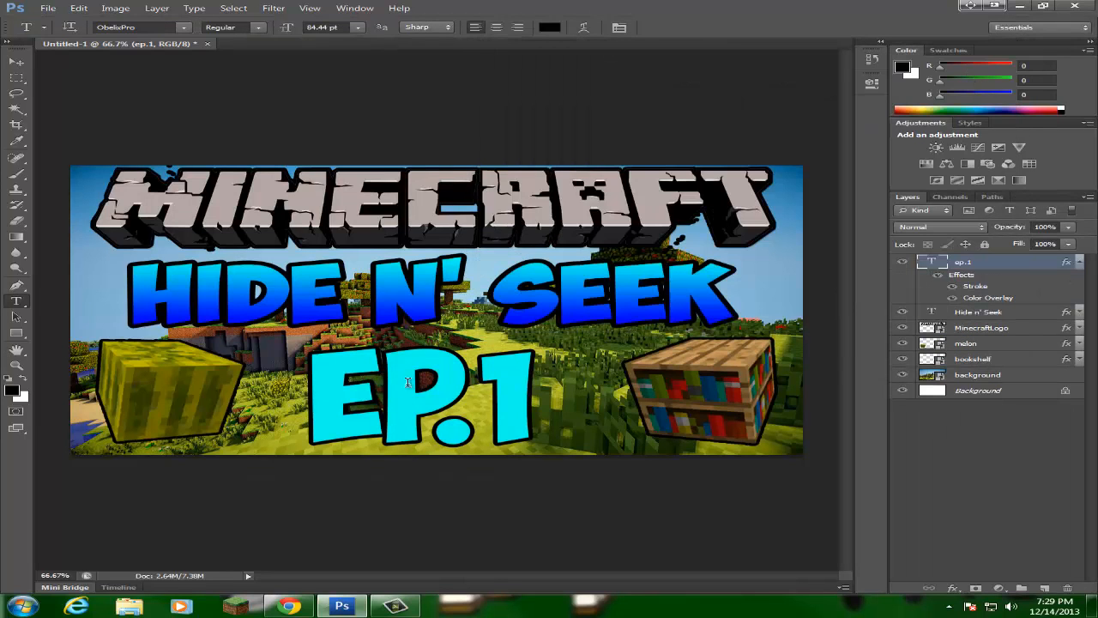
drag(408, 387, 417, 388)
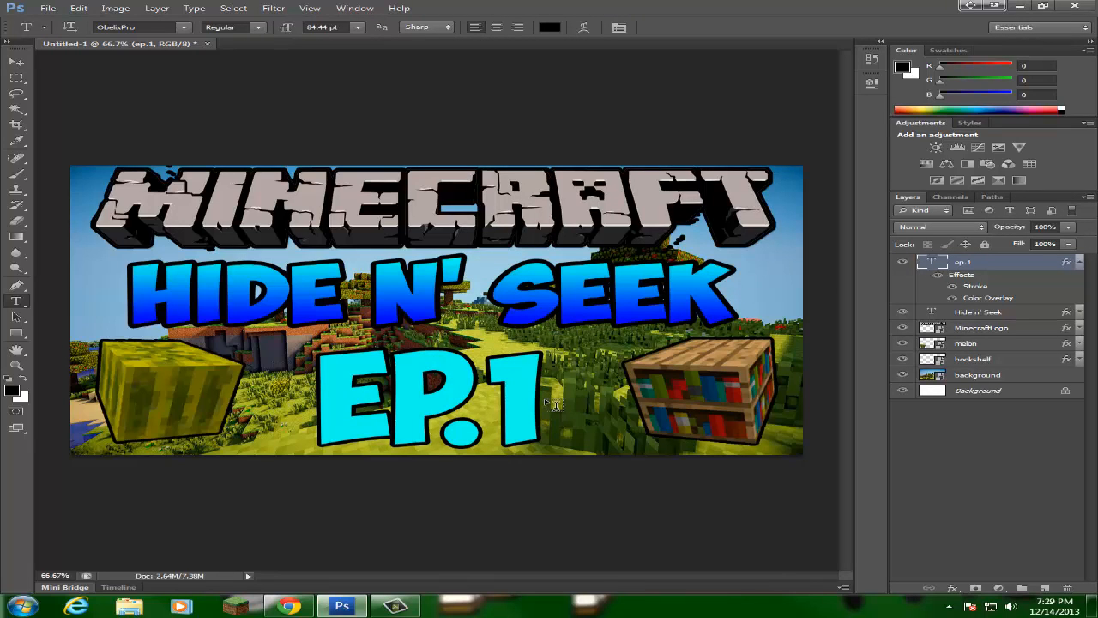
Step: Save a JPEG copy of the image as 1.jpg in My Pictures with quality 10 (Maximum) and Baseline ("Standard") format
click(48, 8)
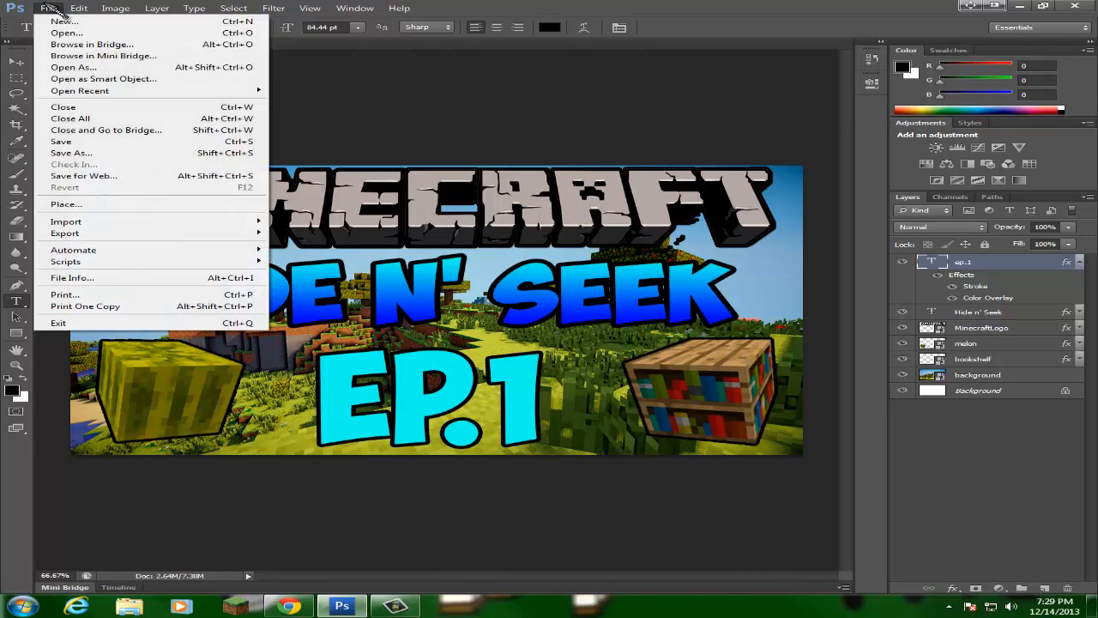
click(71, 153)
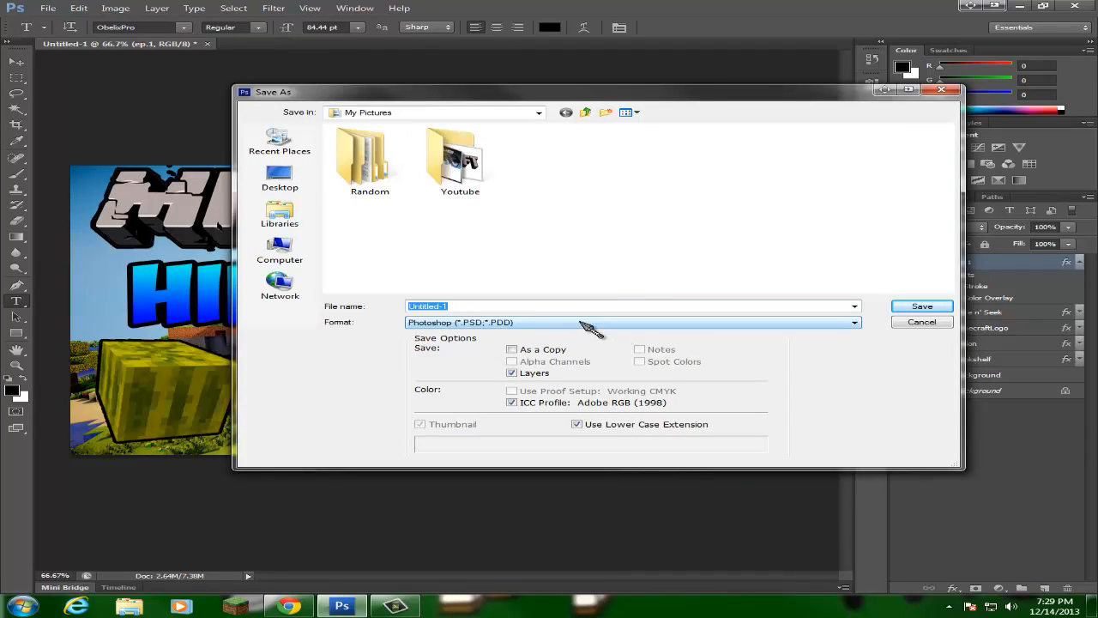
click(530, 324)
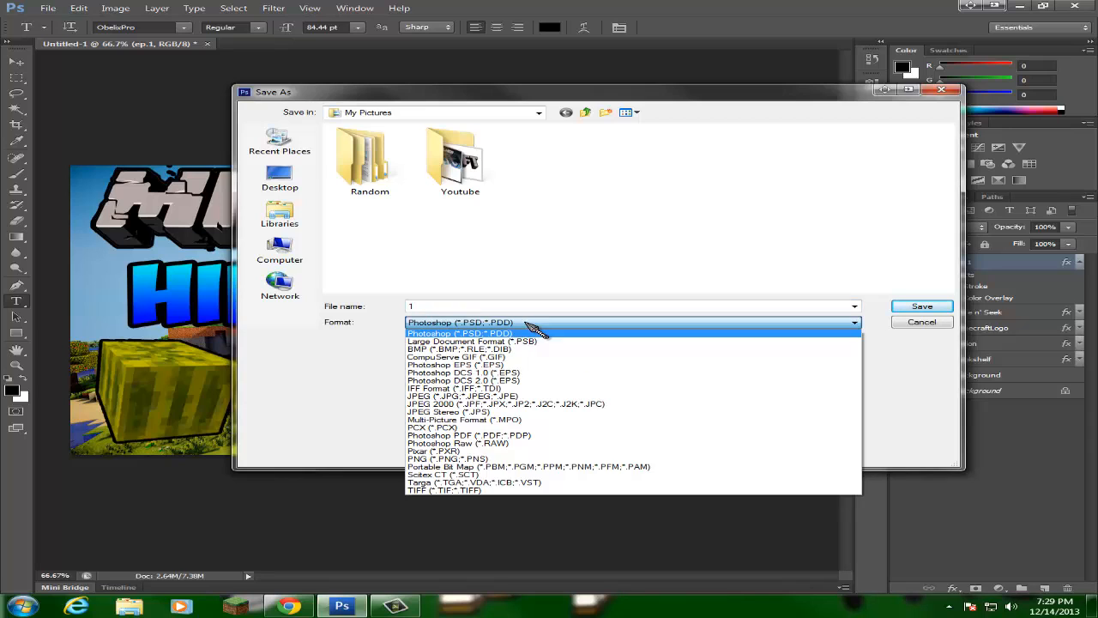
click(461, 396)
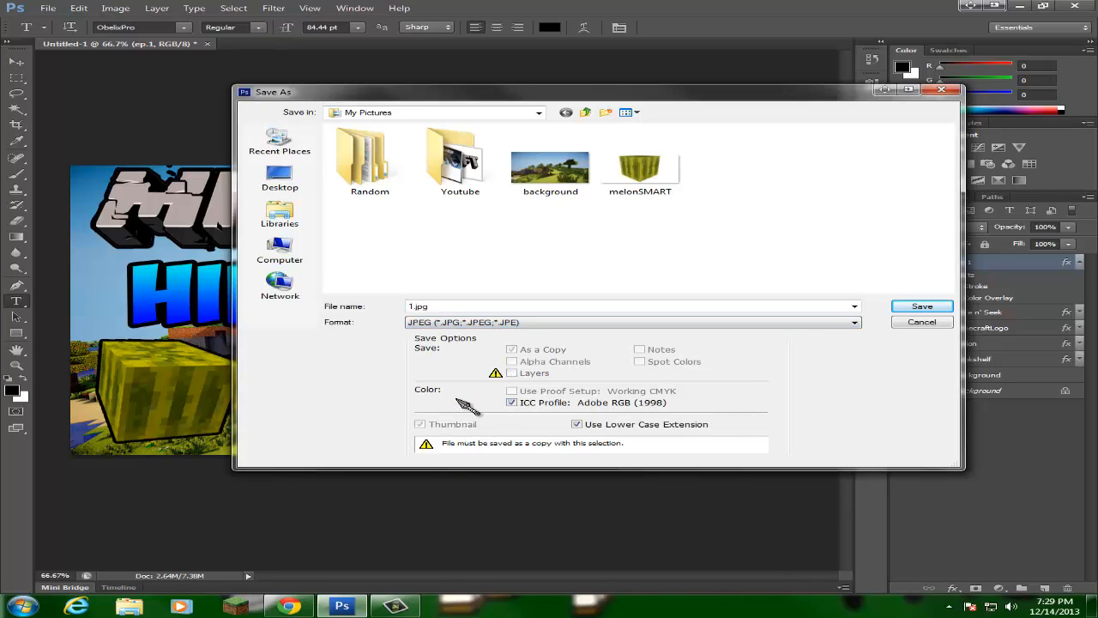
click(922, 307)
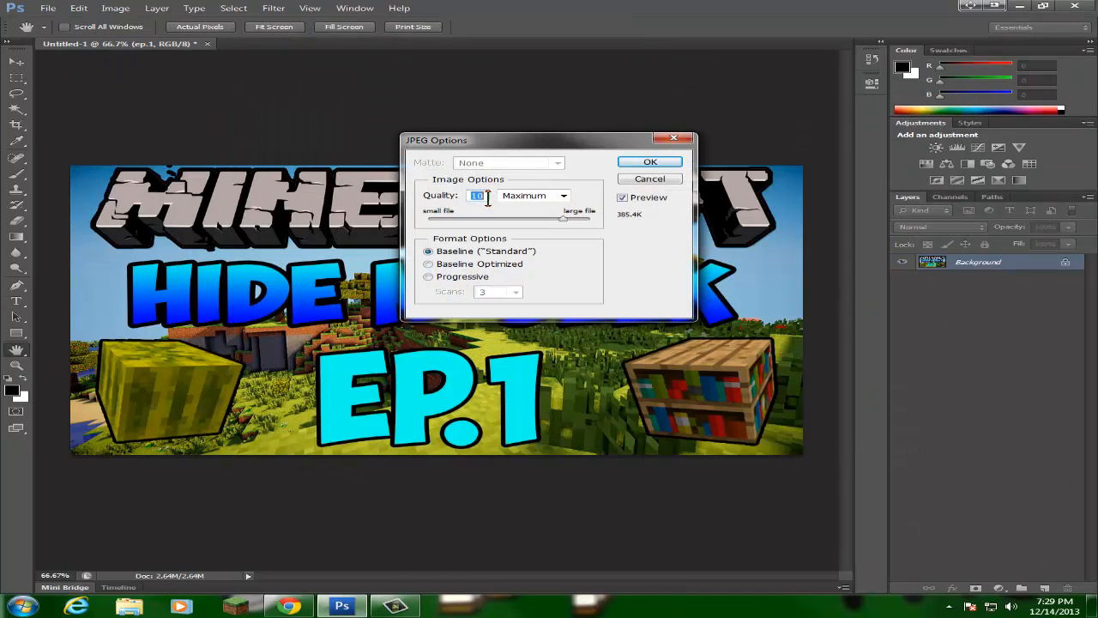
click(545, 197)
click(566, 197)
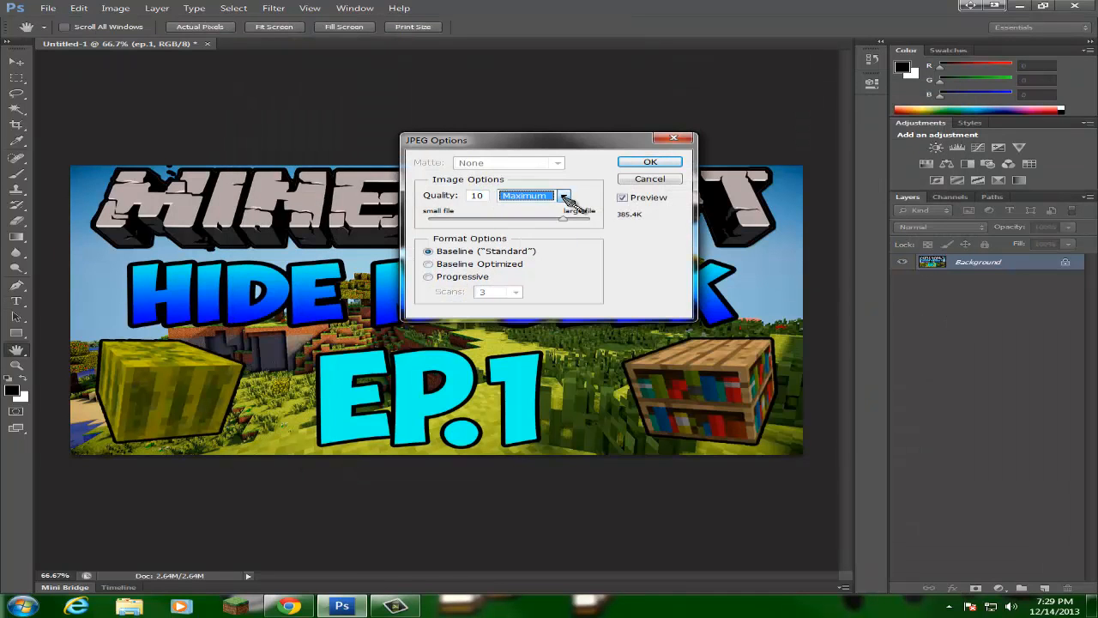
click(651, 163)
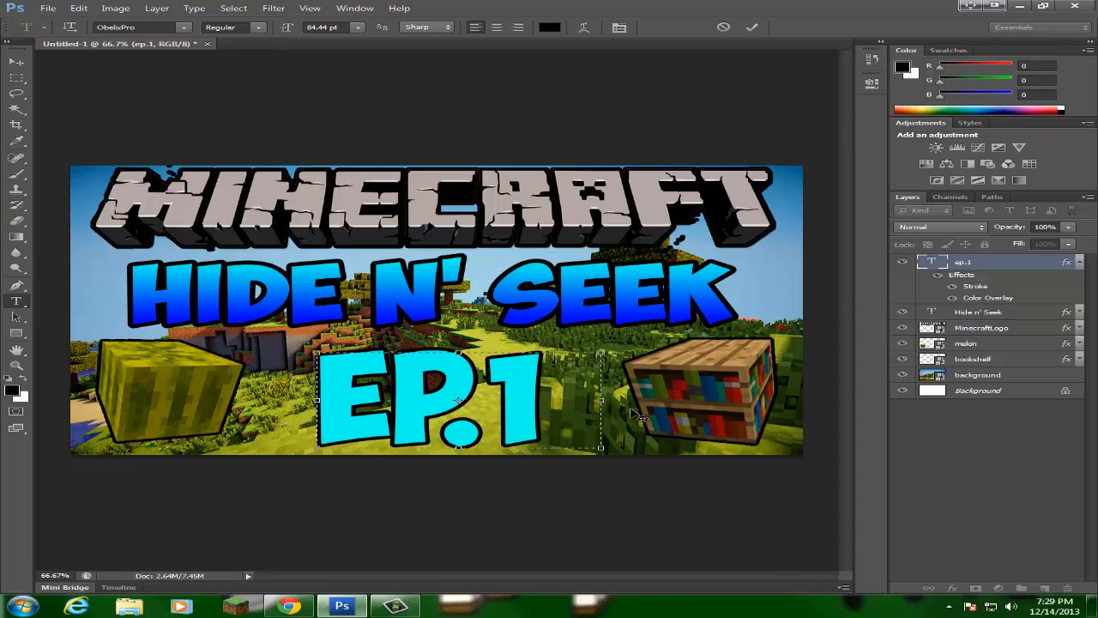
Step: Try the episode numbers 2, 3, 4 and 5 in the "ep.1" text and restore the number to 1
key(BackSpace)
text(2)
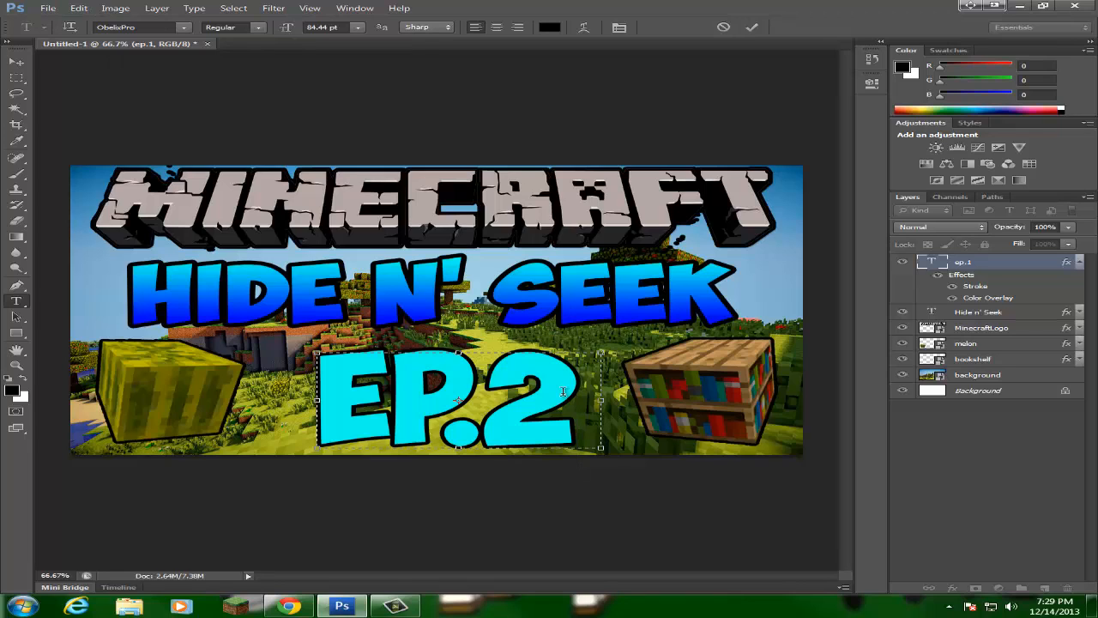
key(BackSpace)
text(3)
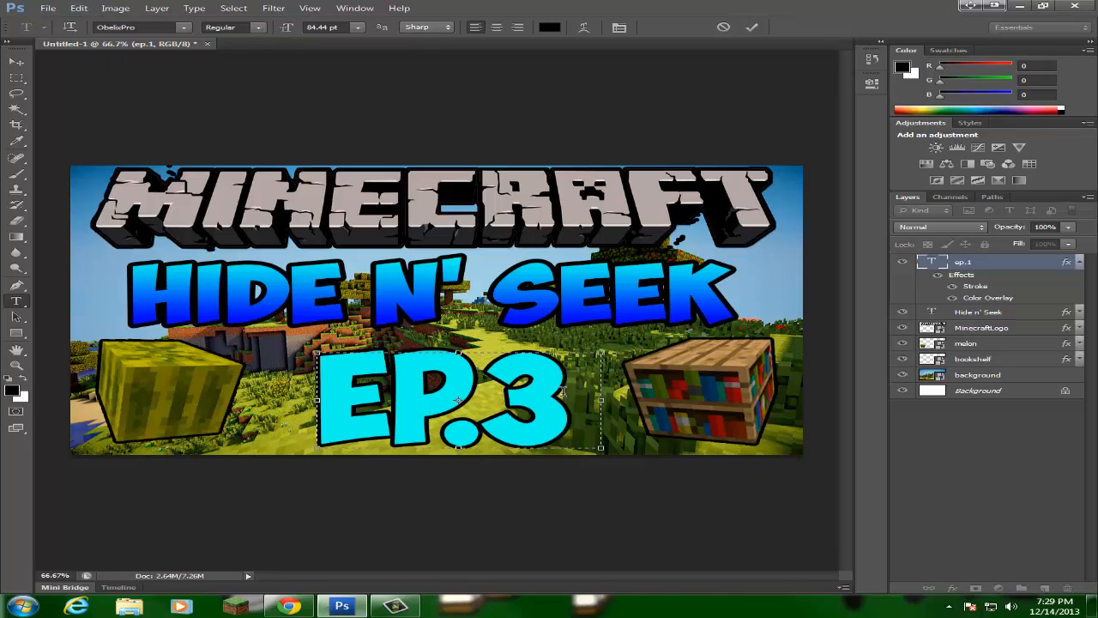
key(BackSpace)
text(4)
key(BackSpace)
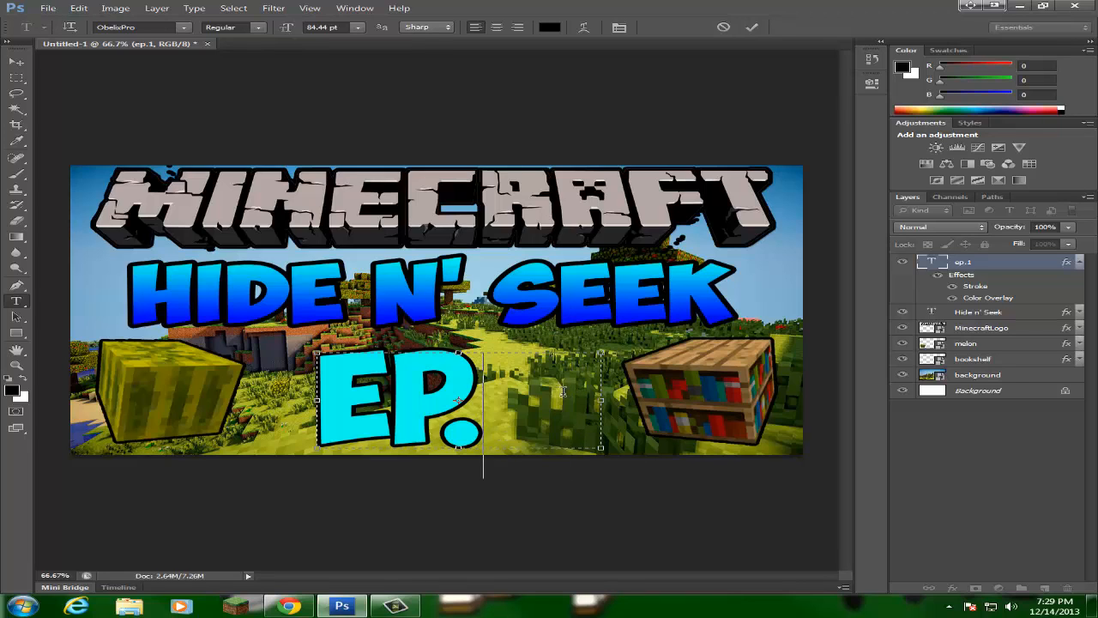
text(5)
key(BackSpace)
text(1)
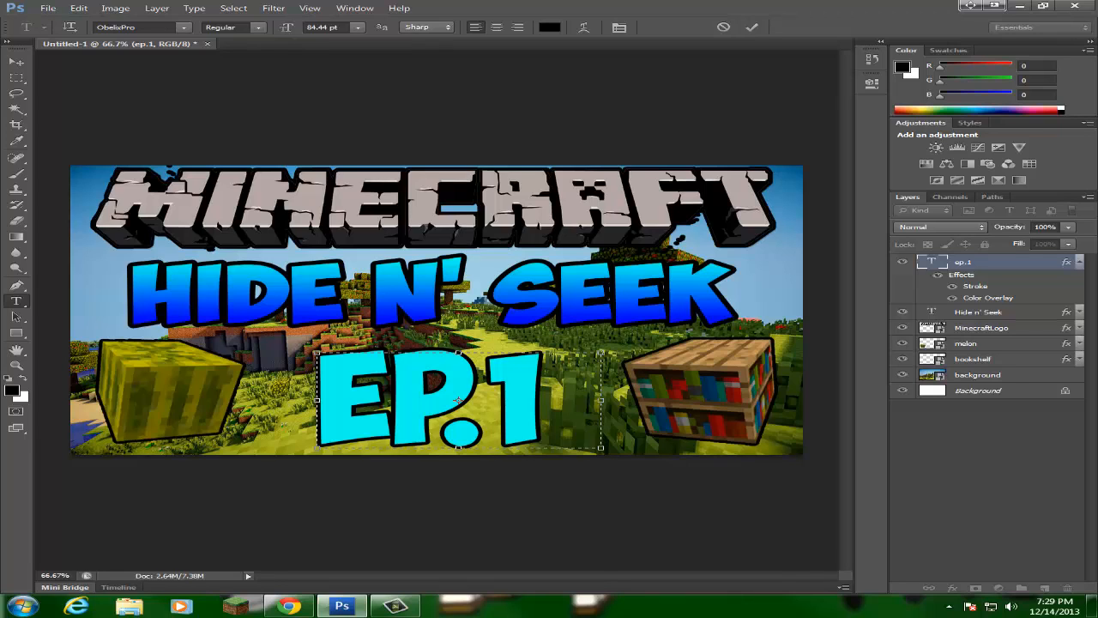